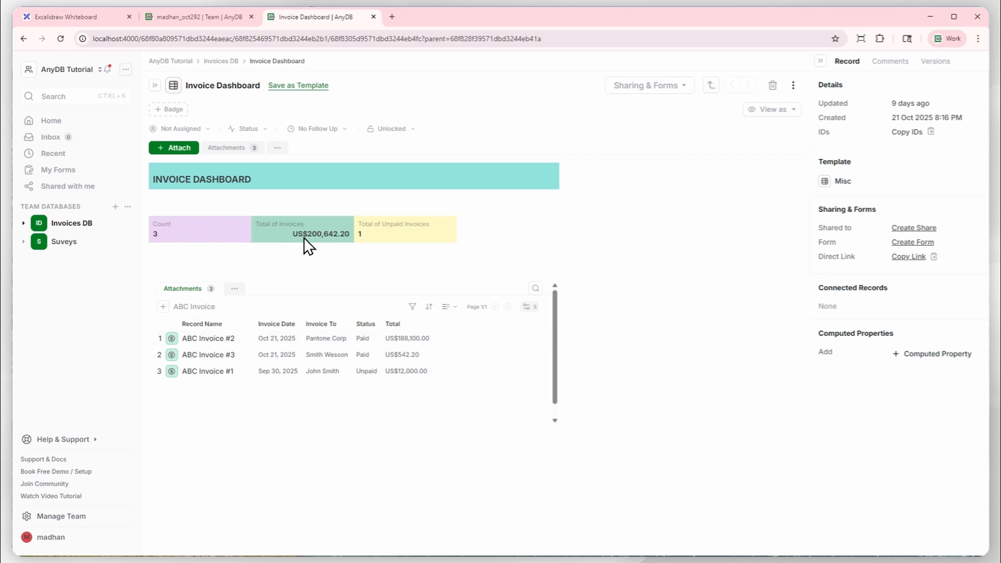
# Open the ABC Invoice #2 record from the dashboard and examine its customer details, line items and total.
pyautogui.click(215, 345)
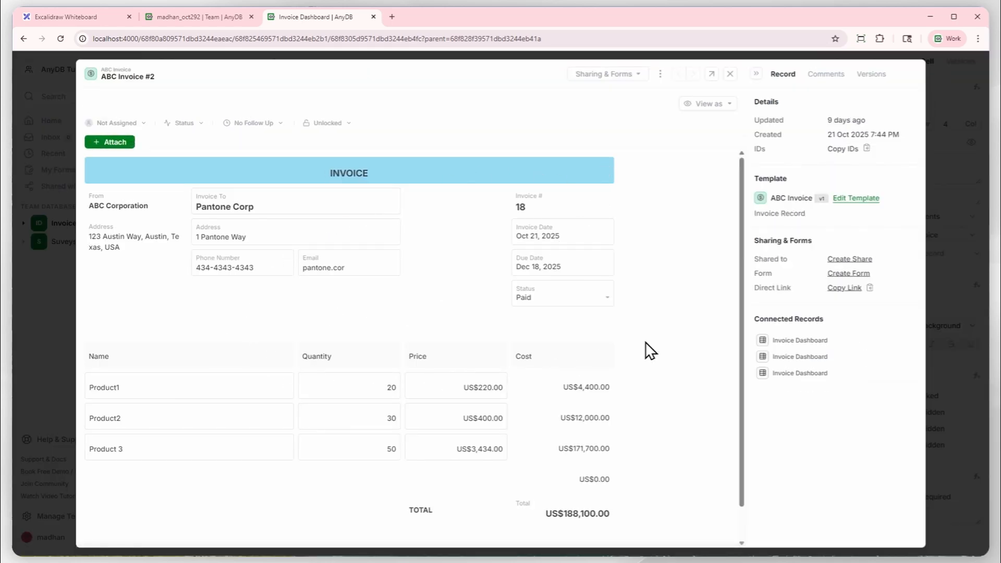
pyautogui.scroll(-1, 673, 343)
pyautogui.scroll(1, 678, 343)
# Switch to the Excalidraw whiteboard and examine the invoice layout and the Customer Record and Product Record diagrams.
pyautogui.click(76, 16)
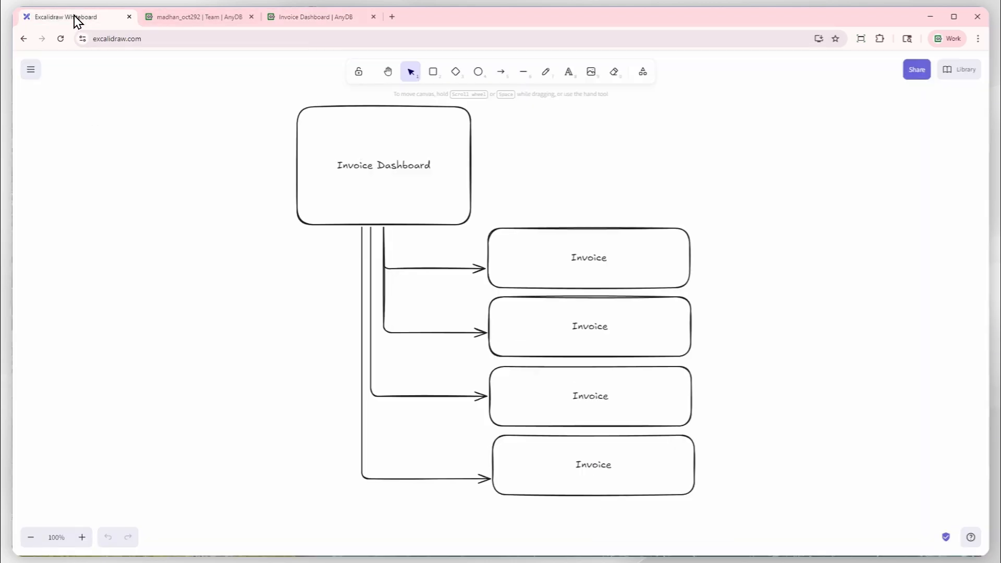
pyautogui.moveTo(865, 355); pyautogui.dragTo(255, 332)
pyautogui.moveTo(451, 328); pyautogui.dragTo(252, 319)
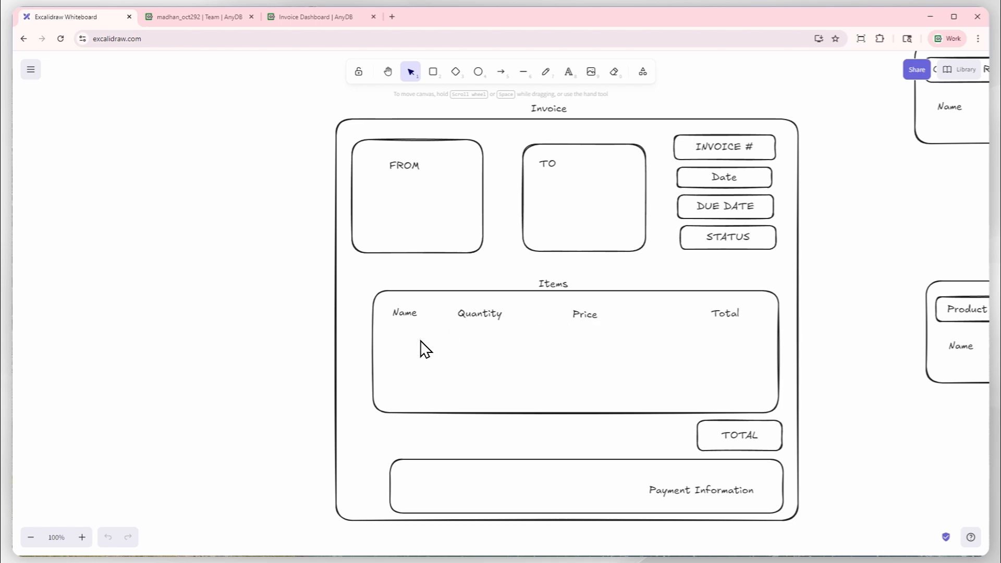
pyautogui.moveTo(856, 248); pyautogui.dragTo(484, 356)
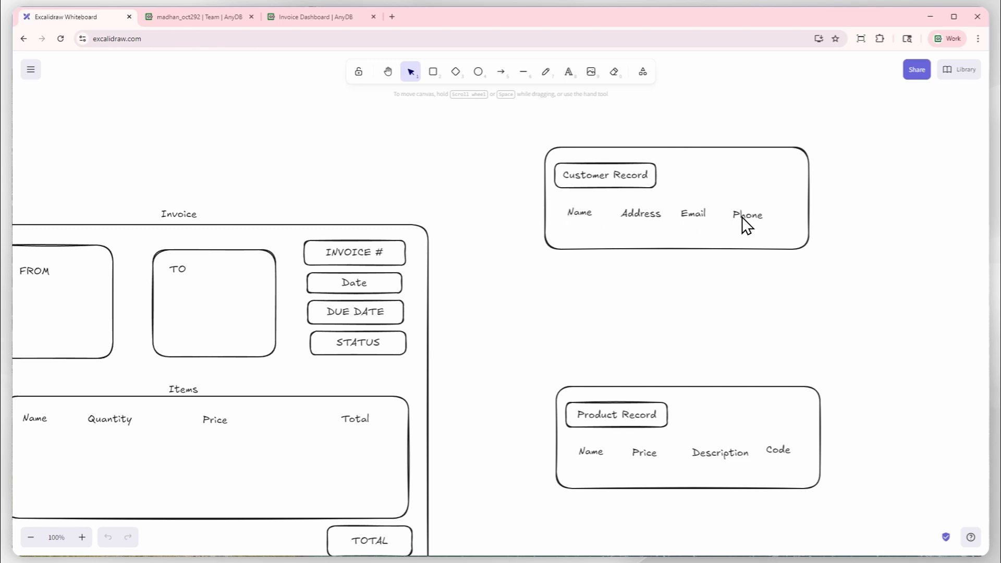
pyautogui.moveTo(696, 304); pyautogui.dragTo(751, 146)
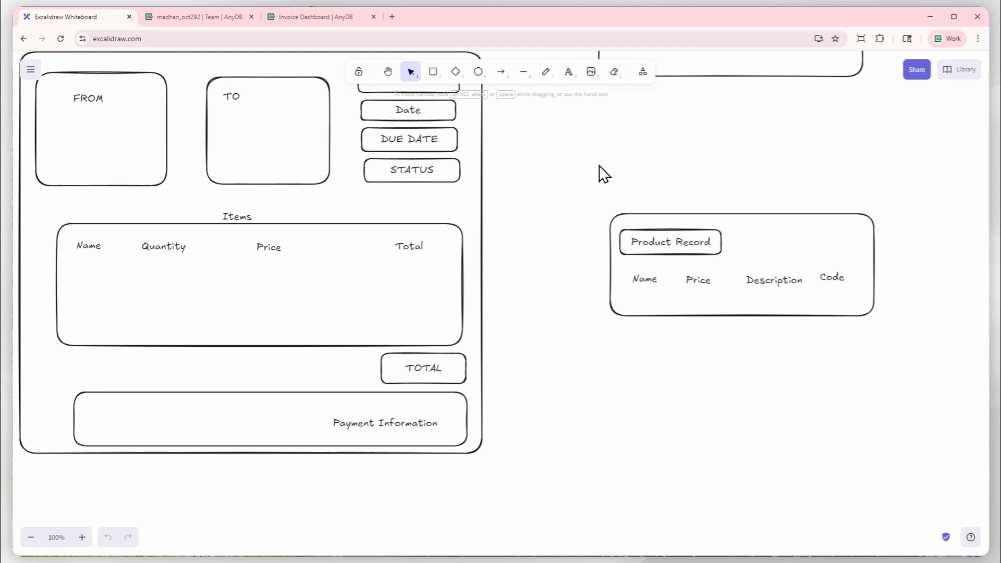
pyautogui.moveTo(603, 159); pyautogui.dragTo(503, 305)
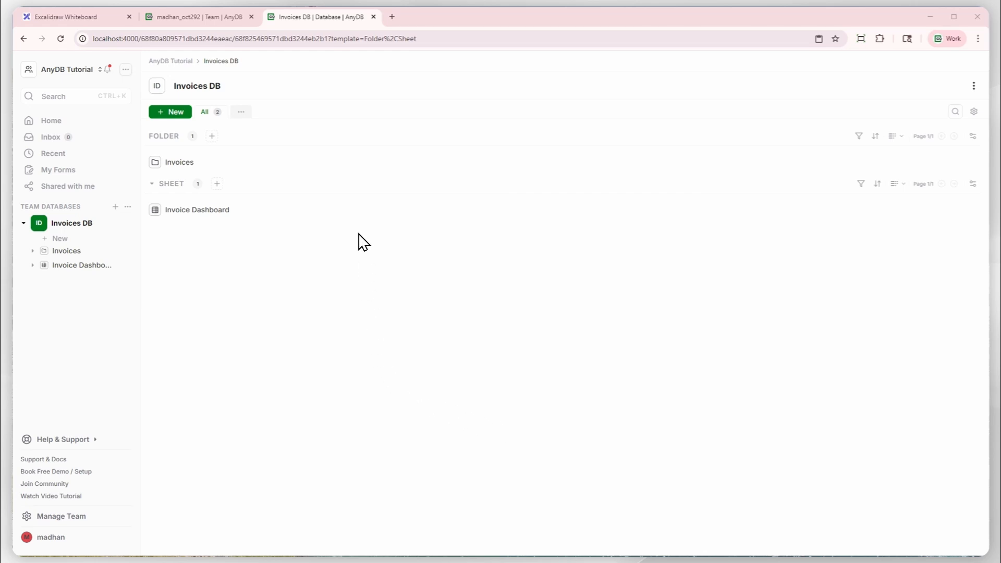
# Start a new blank template from scratch in Invoices DB and select cell A1 in the designer.
pyautogui.click(61, 239)
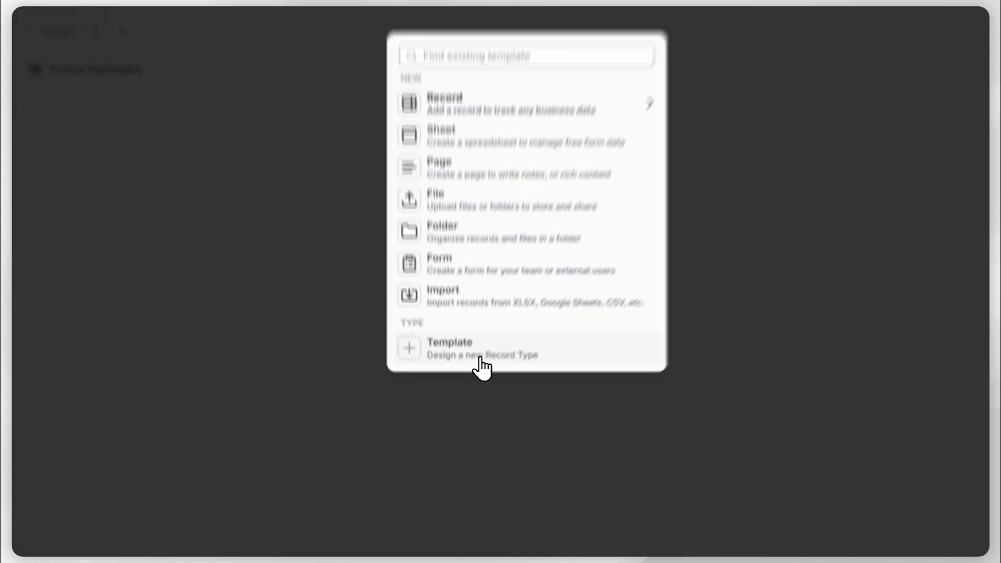
pyautogui.click(480, 359)
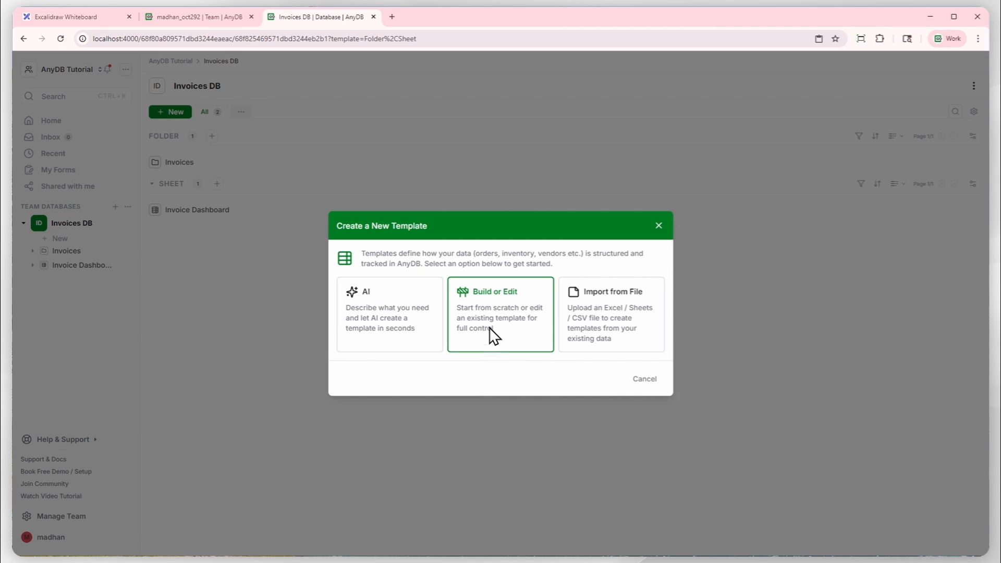
pyautogui.click(504, 316)
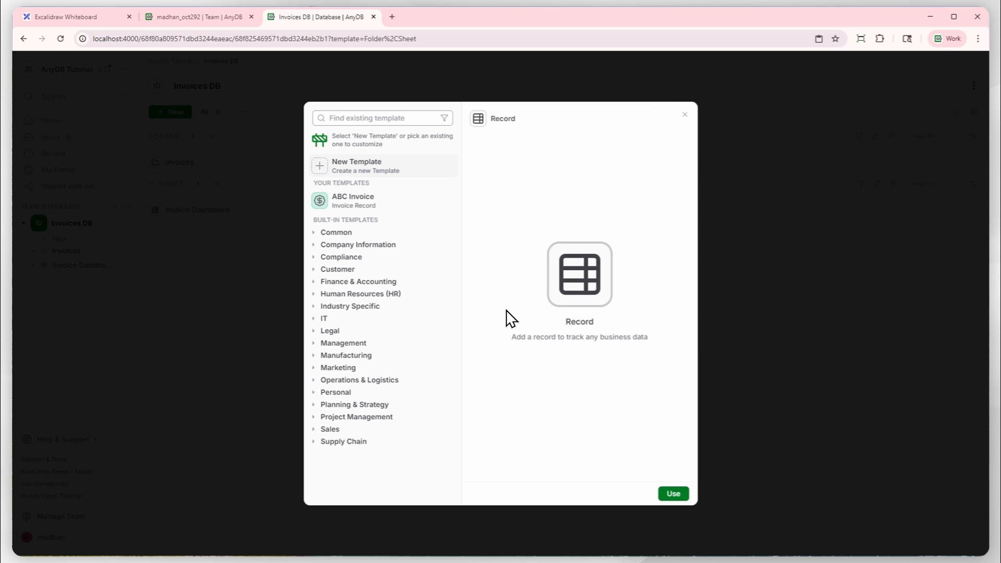
pyautogui.click(430, 203)
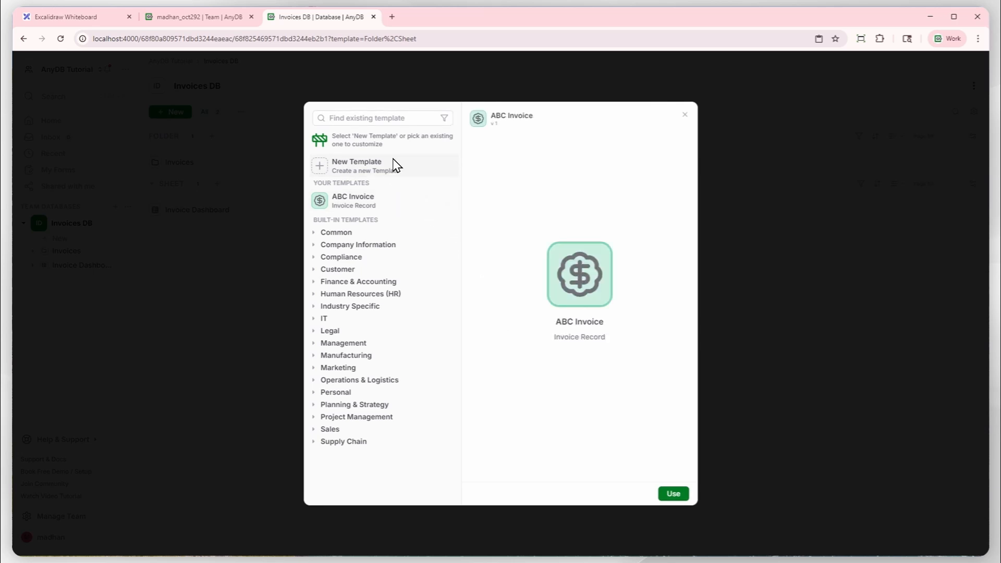
pyautogui.click(392, 167)
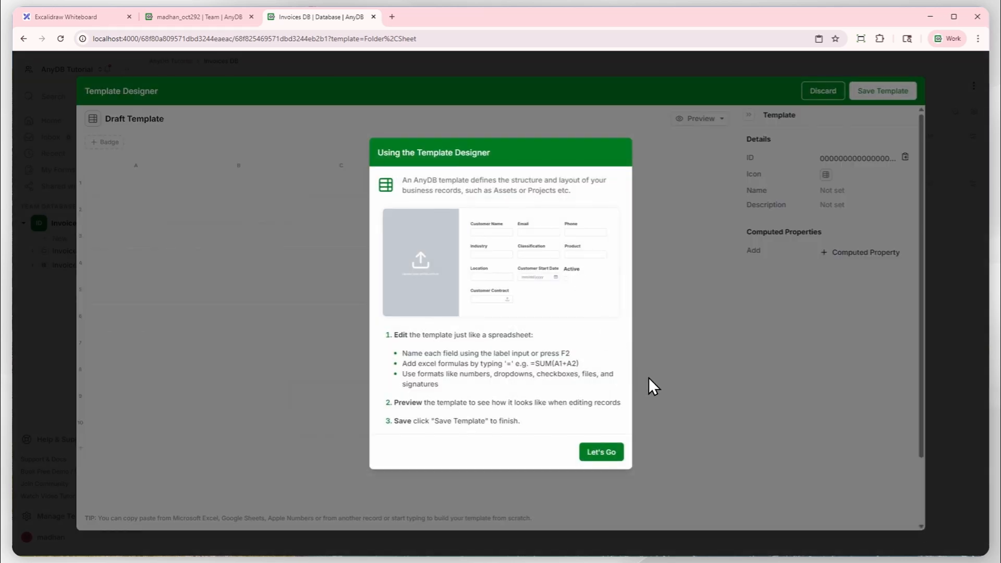
pyautogui.click(601, 452)
pyautogui.click(163, 194)
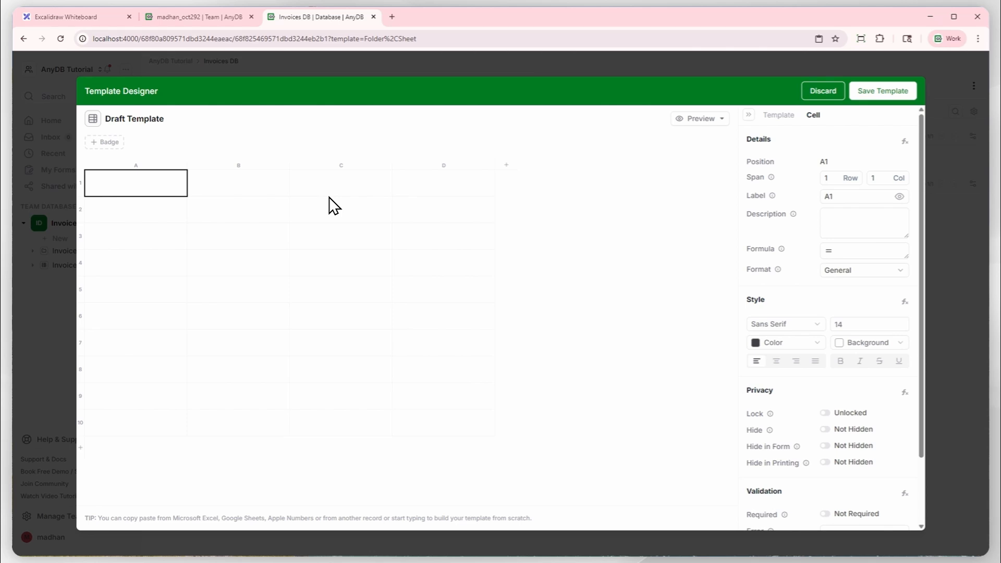
# Check the Customer Record fields on the Excalidraw whiteboard, return to AnyDB and merge cells A1 to D1 of the draft template.
pyautogui.click(95, 20)
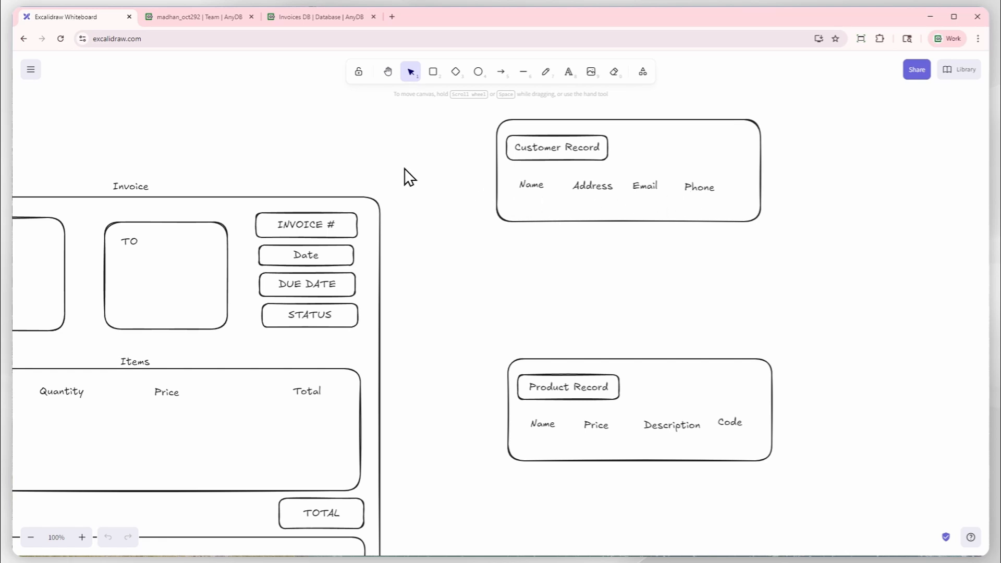
pyautogui.click(298, 17)
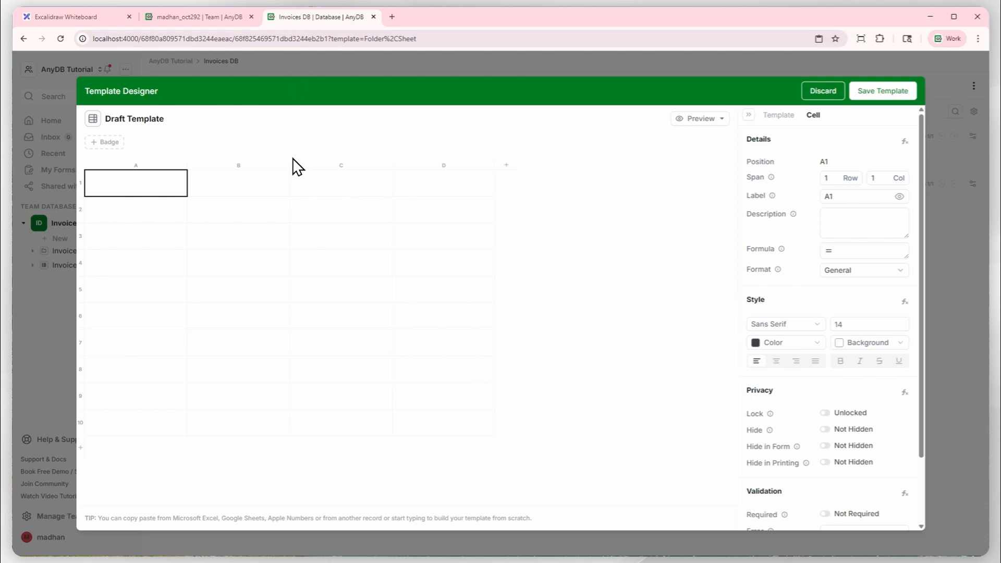
pyautogui.click(186, 229)
pyautogui.click(150, 191)
pyautogui.moveTo(150, 191); pyautogui.dragTo(415, 190)
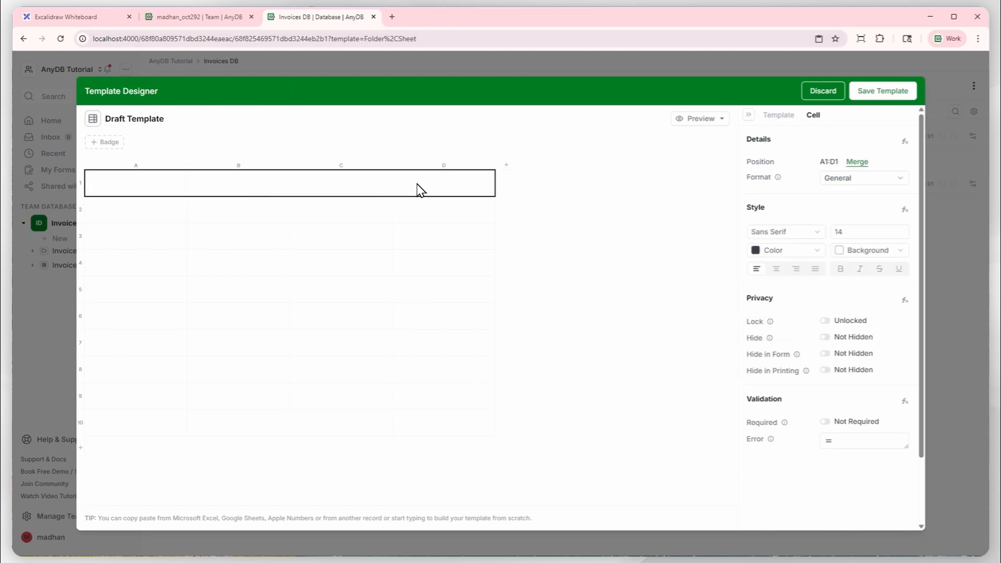
pyautogui.click(857, 166)
pyautogui.click(350, 238)
# Enter CUSTOMER as the title in the merged header cell.
pyautogui.click(289, 194)
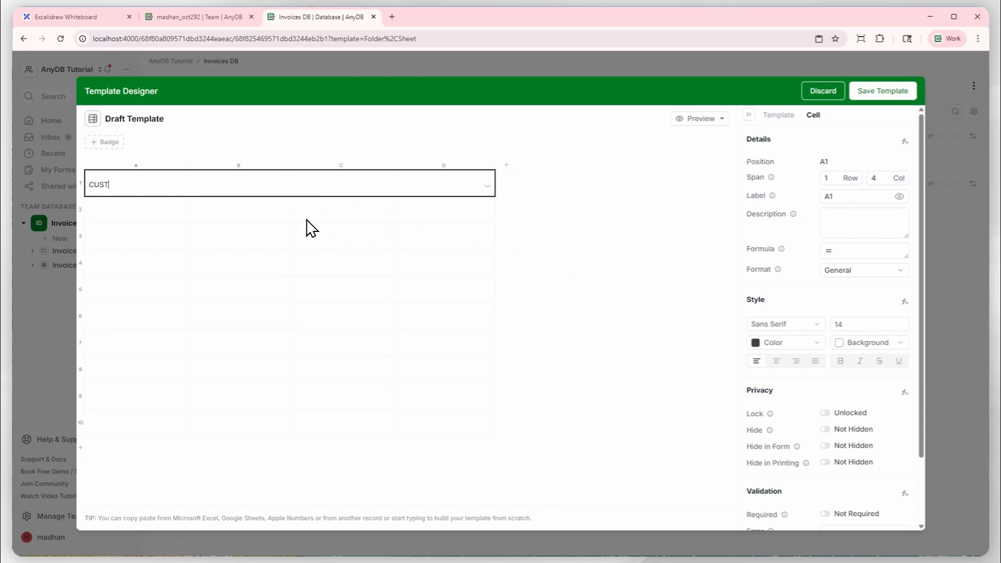
pyautogui.press('Return')
pyautogui.press('Up')
# Format the CUSTOMER header as bold, size 17 and centred on a light cyan background, and lock the cell.
pyautogui.click(840, 360)
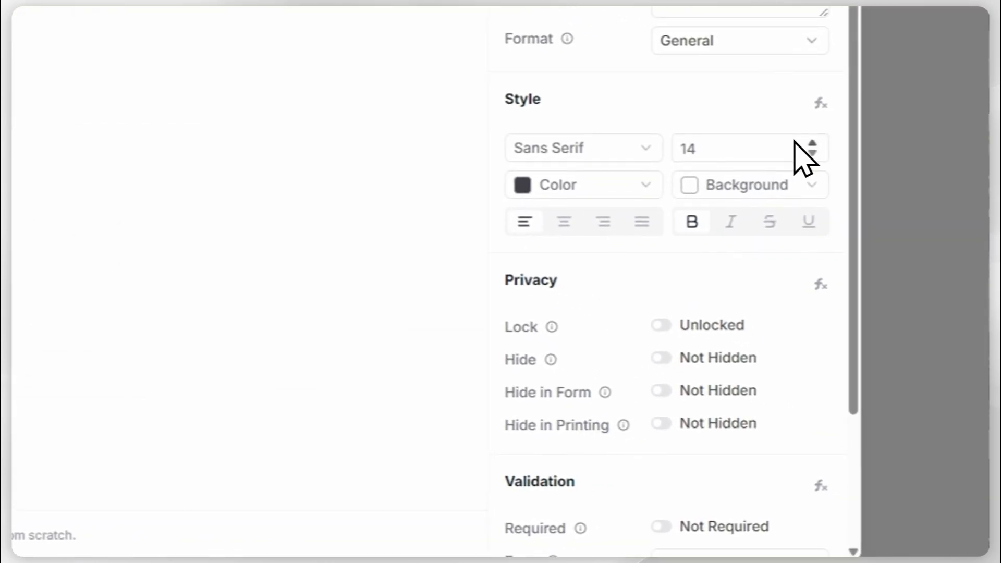
pyautogui.click(901, 322)
pyautogui.click(900, 321)
pyautogui.click(807, 142)
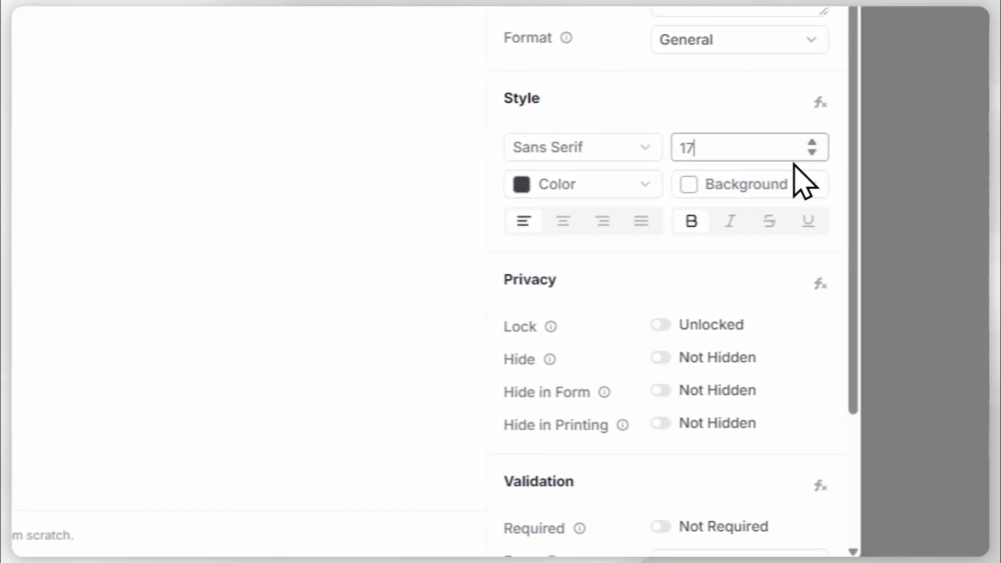
pyautogui.click(781, 187)
pyautogui.scroll(-2, 771, 417)
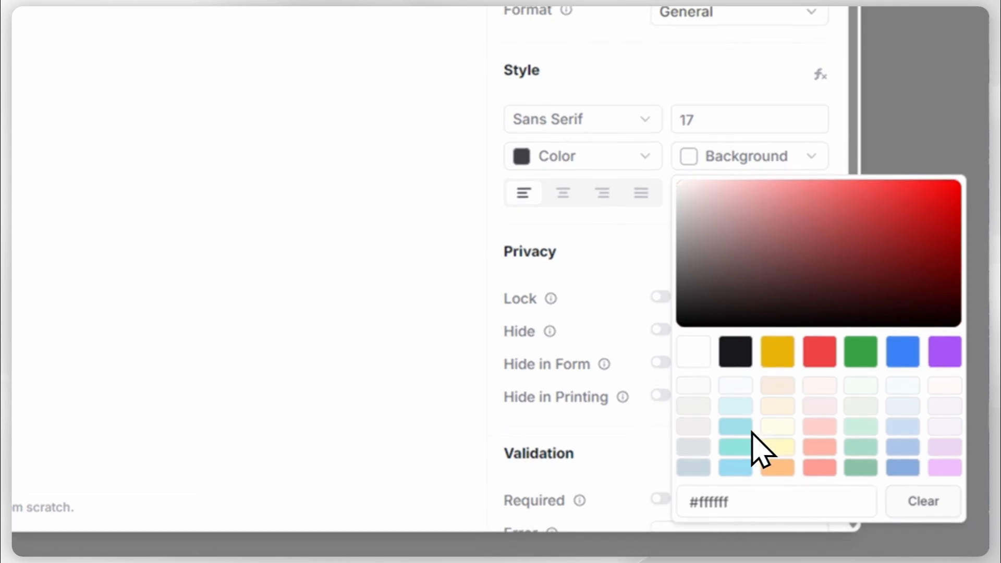
pyautogui.click(736, 392)
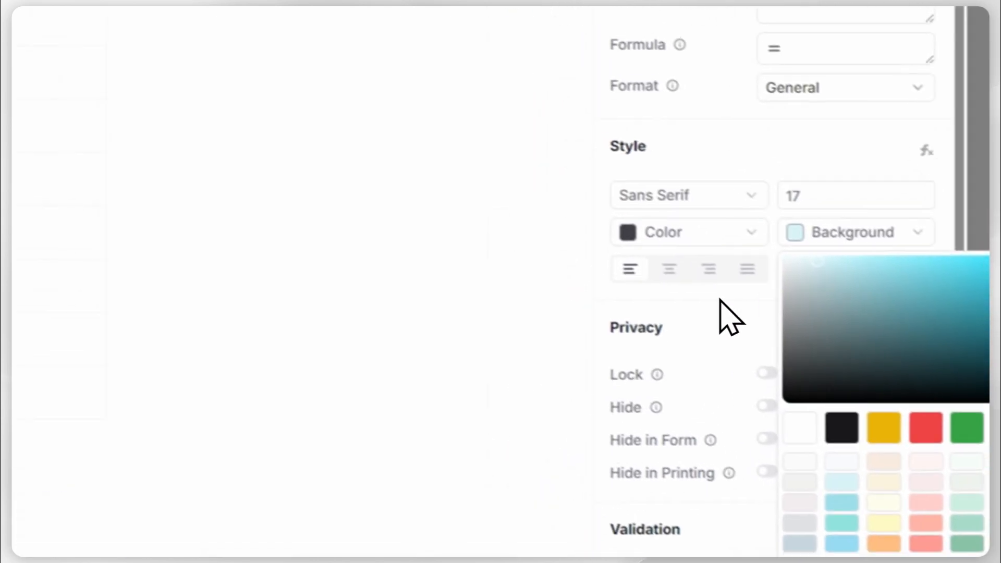
pyautogui.click(685, 283)
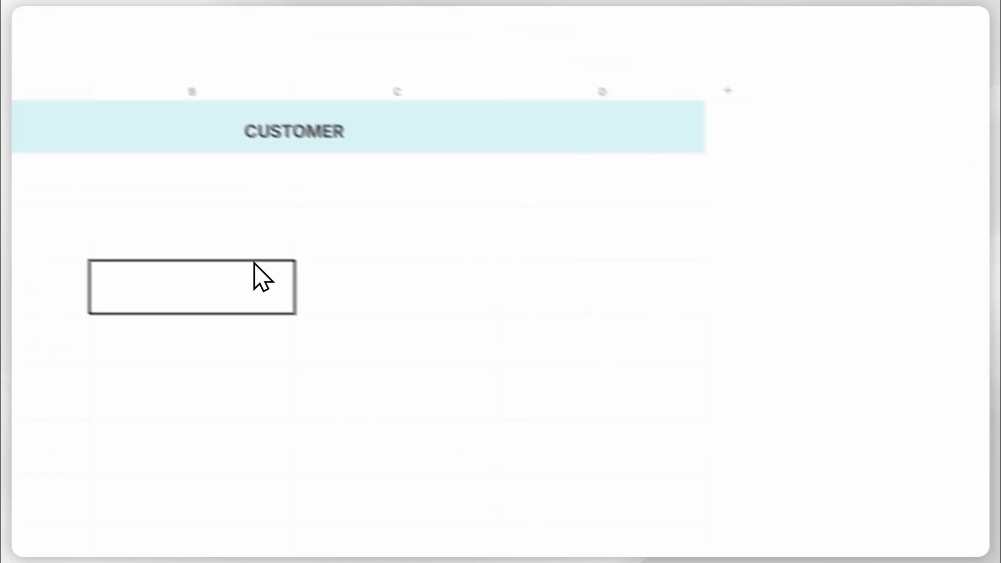
pyautogui.click(236, 176)
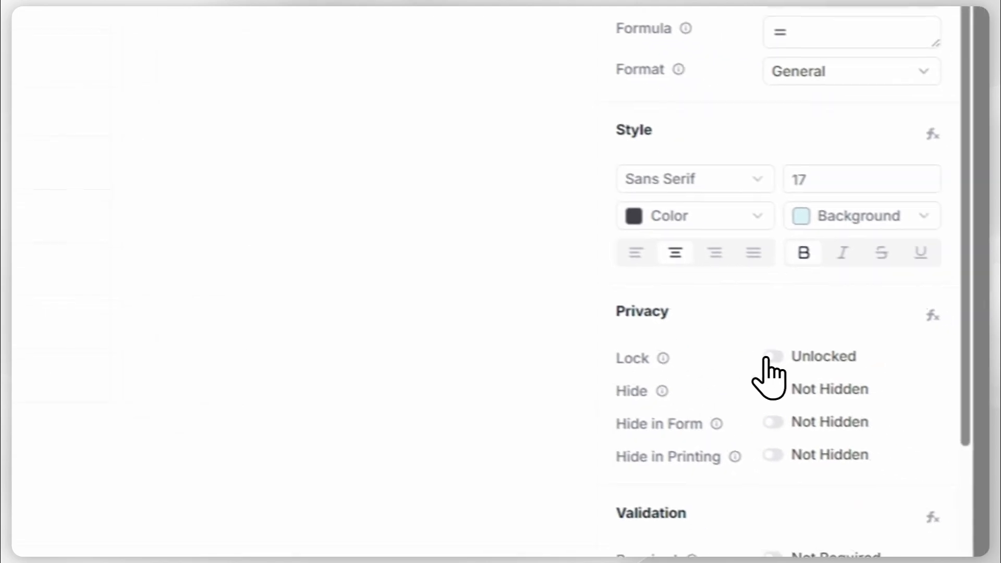
pyautogui.click(756, 350)
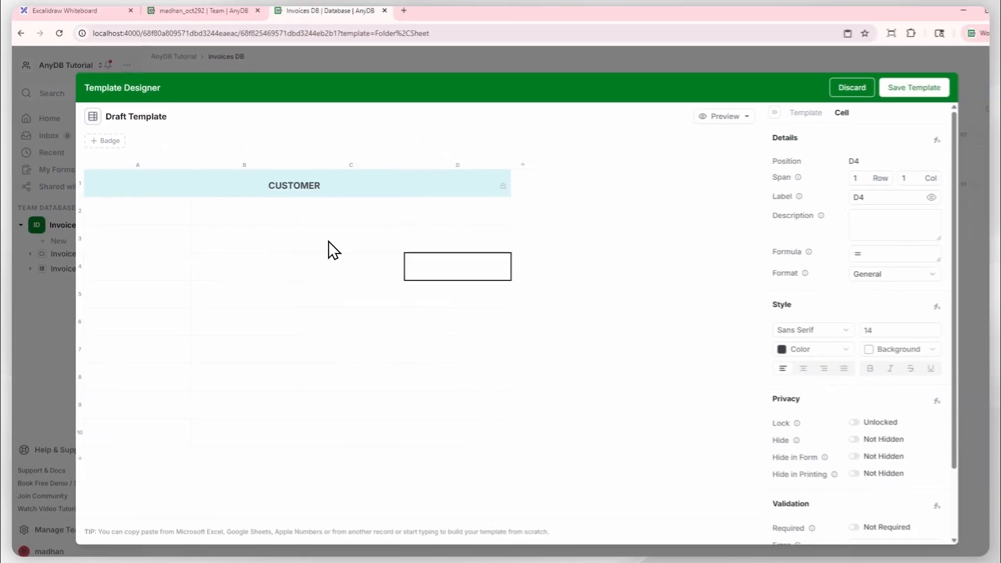
# Label cell A2 as Name and set its span to 4 columns.
pyautogui.click(158, 217)
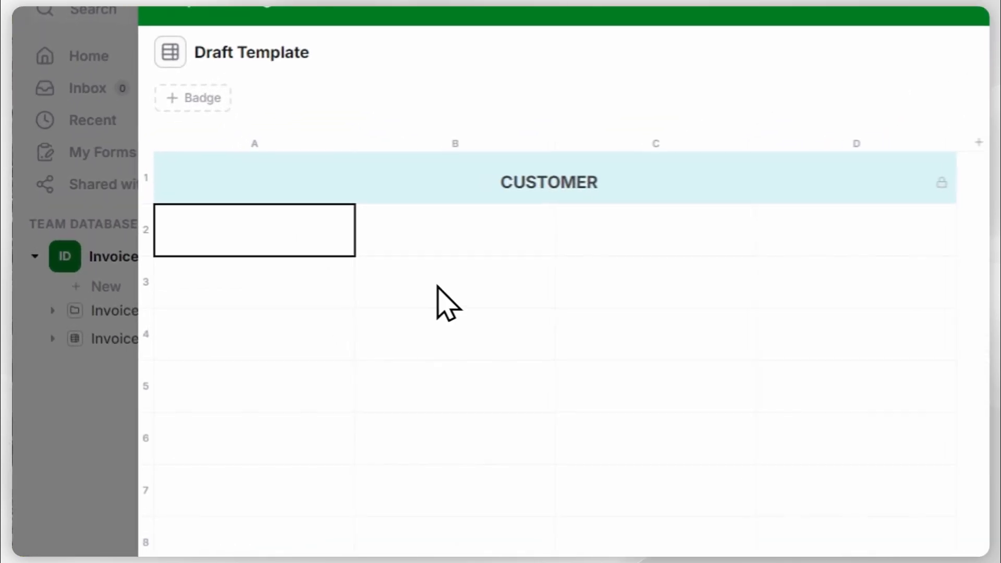
pyautogui.press('Return')
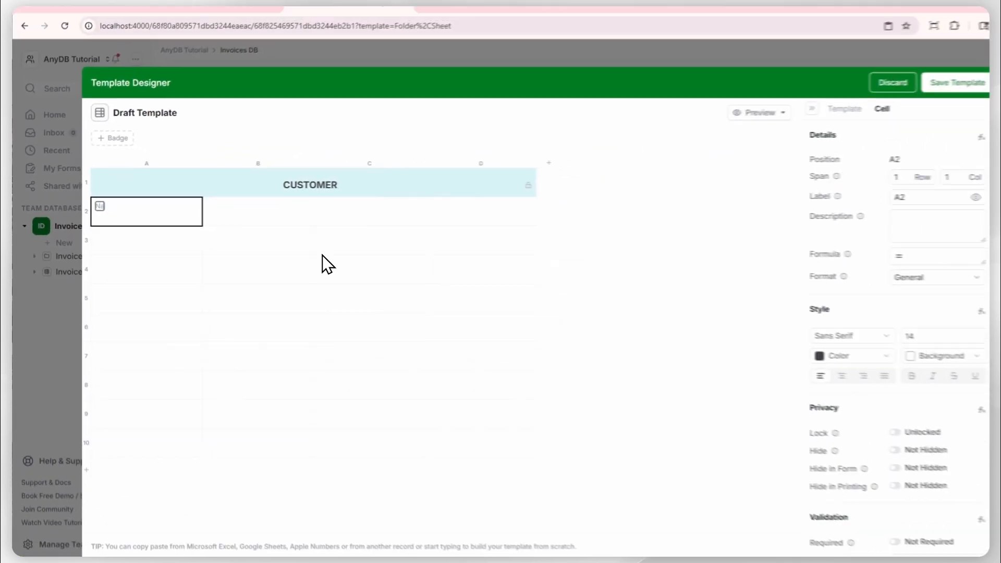
pyautogui.write('Name')
pyautogui.press('Return')
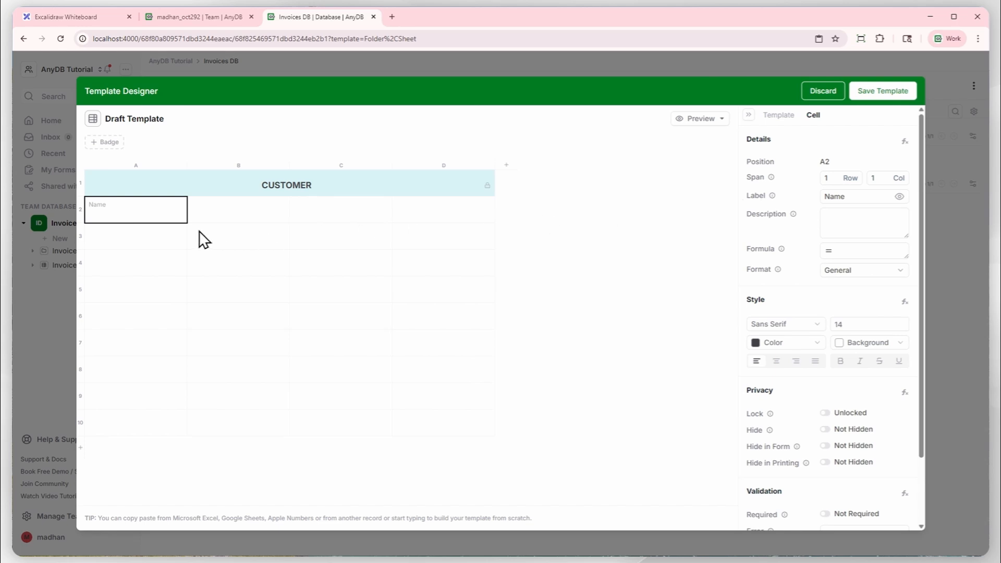
pyautogui.click(885, 175)
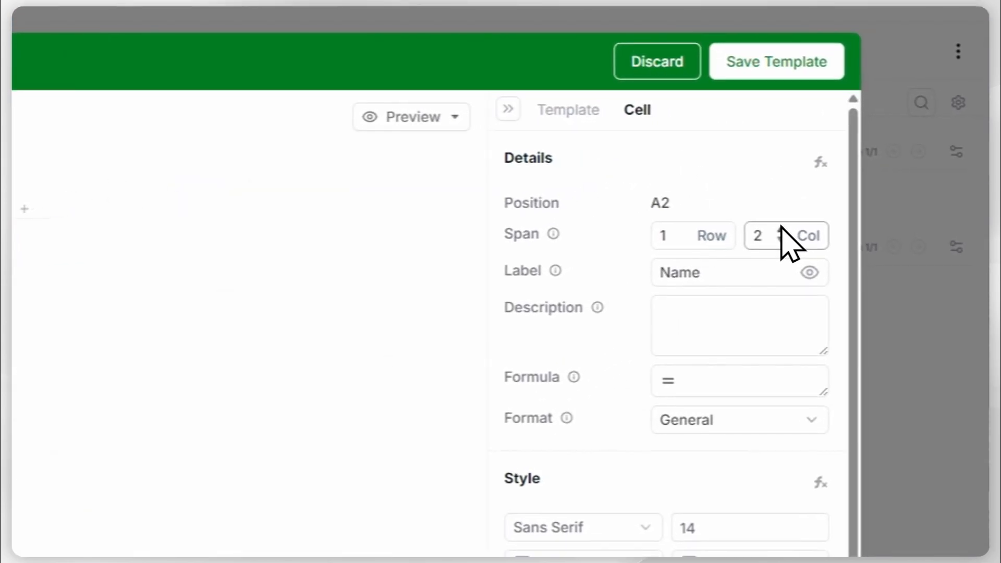
pyautogui.click(781, 230)
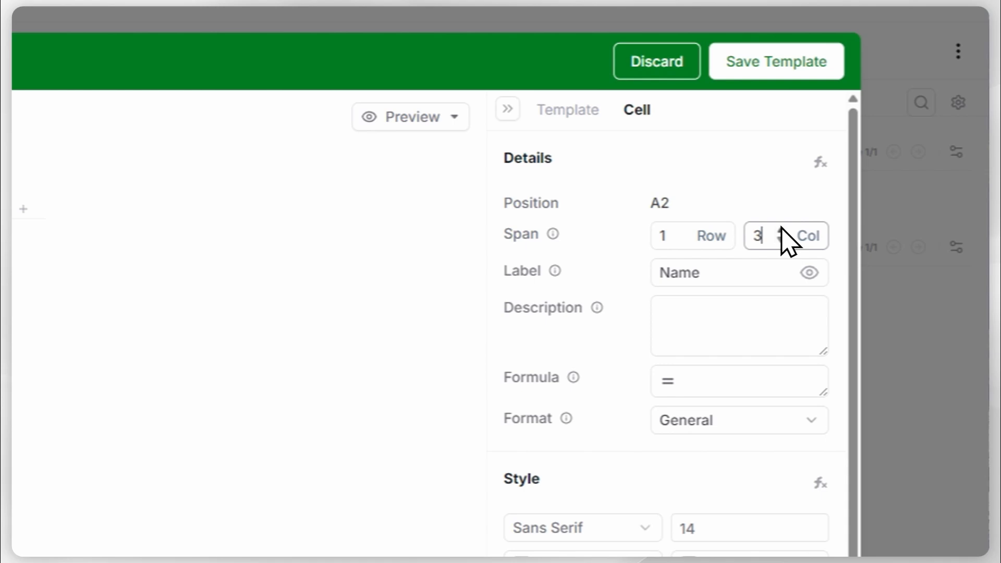
pyautogui.click(780, 230)
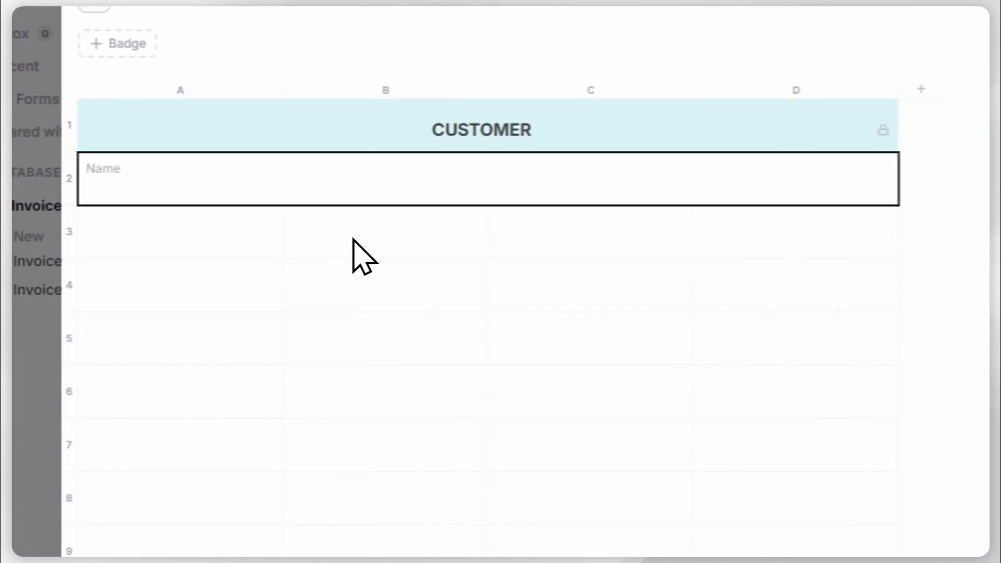
# Label cell A3 as Address and set its span to 4 columns.
pyautogui.click(31, 262)
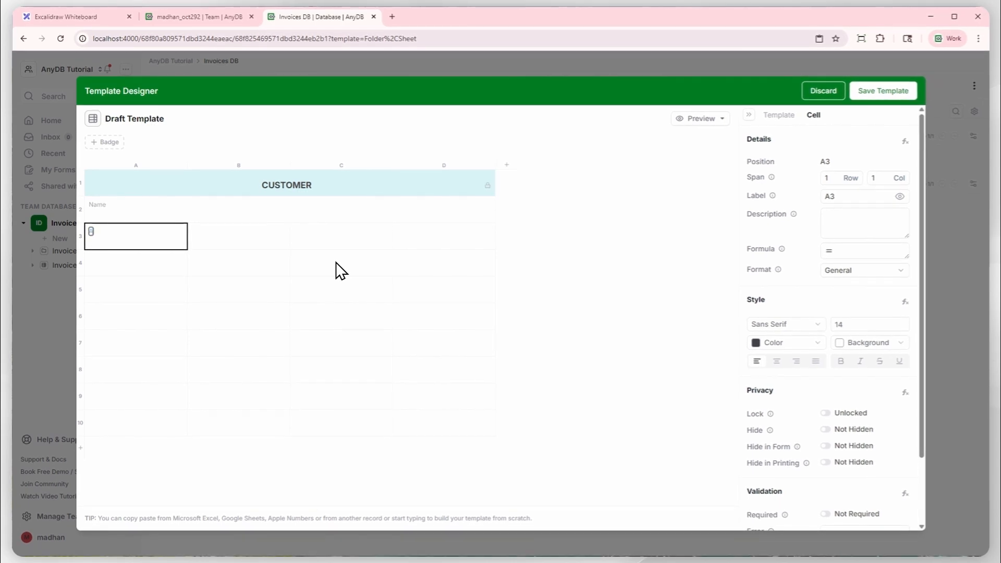
pyautogui.press('Return')
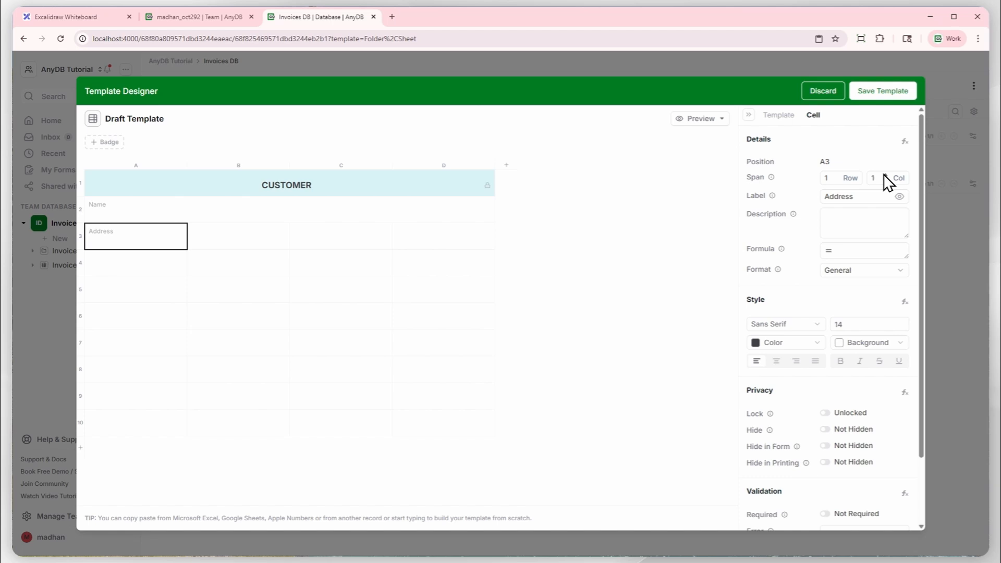
pyautogui.click(884, 175)
pyautogui.click(884, 175)
pyautogui.click(884, 175)
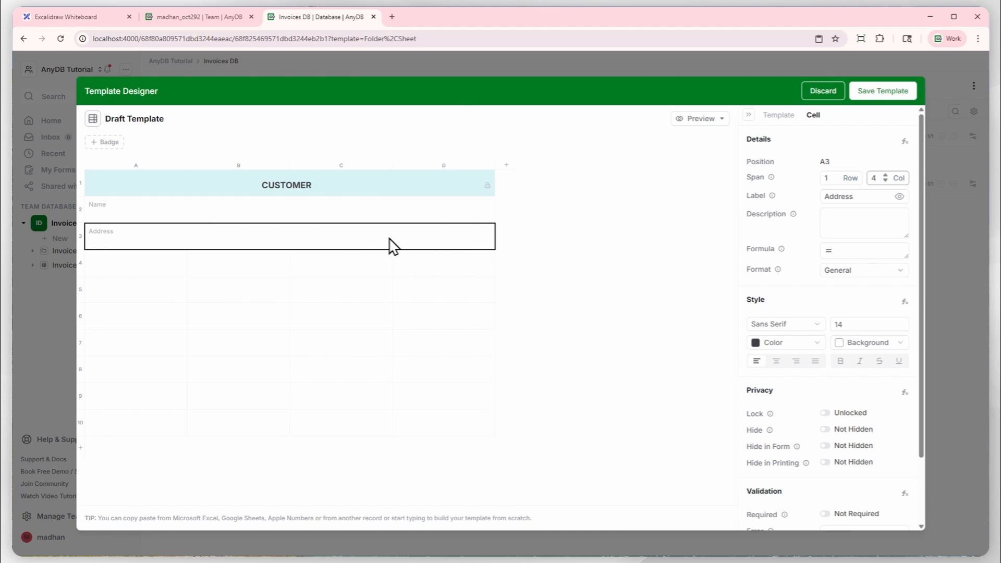
# Label cell A4 as Phone Number.
pyautogui.click(123, 257)
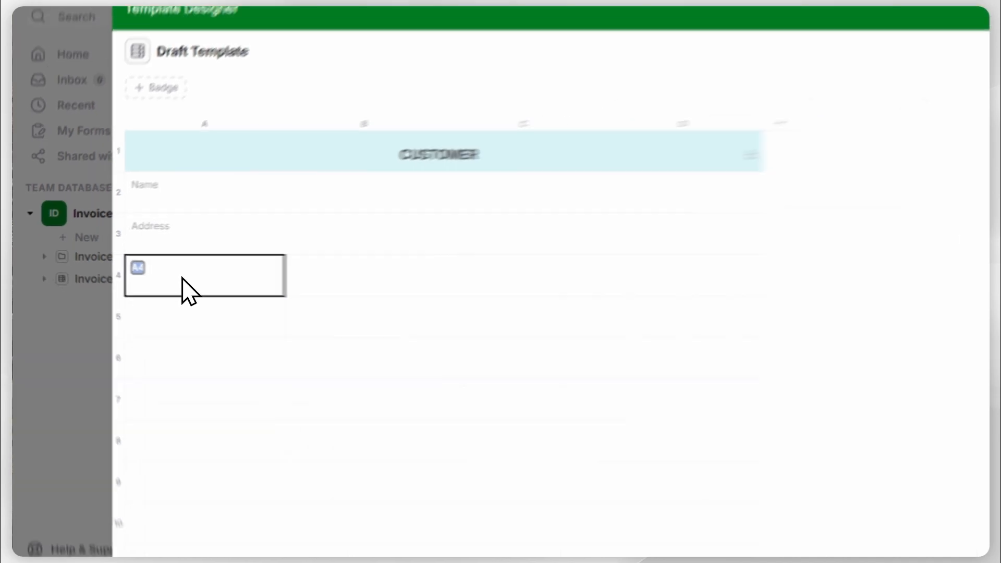
pyautogui.write('Phone Numb')
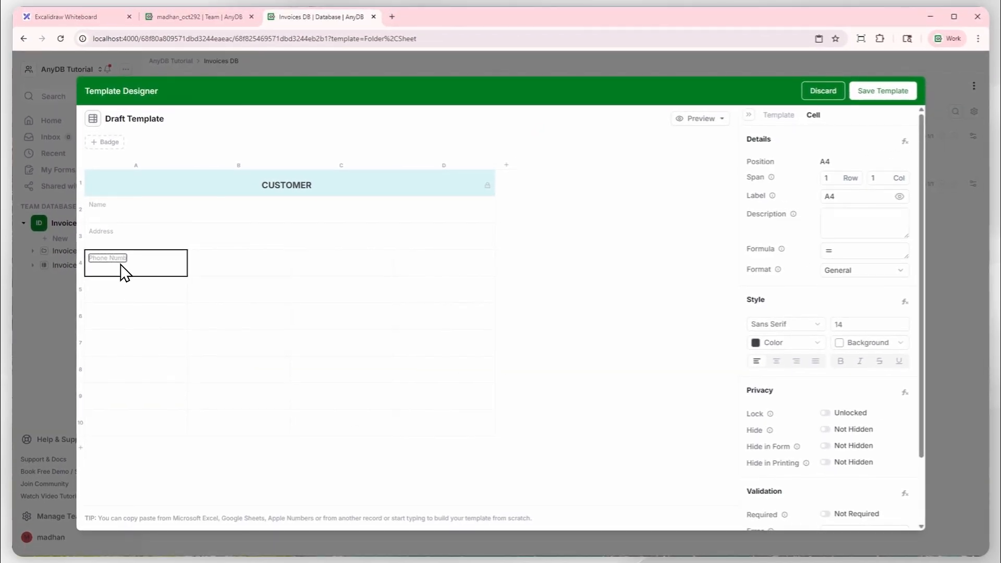
pyautogui.write('er')
pyautogui.press('Return')
pyautogui.press('Up')
pyautogui.press('Right')
pyautogui.press('Down')
pyautogui.press('Down')
pyautogui.press('Left')
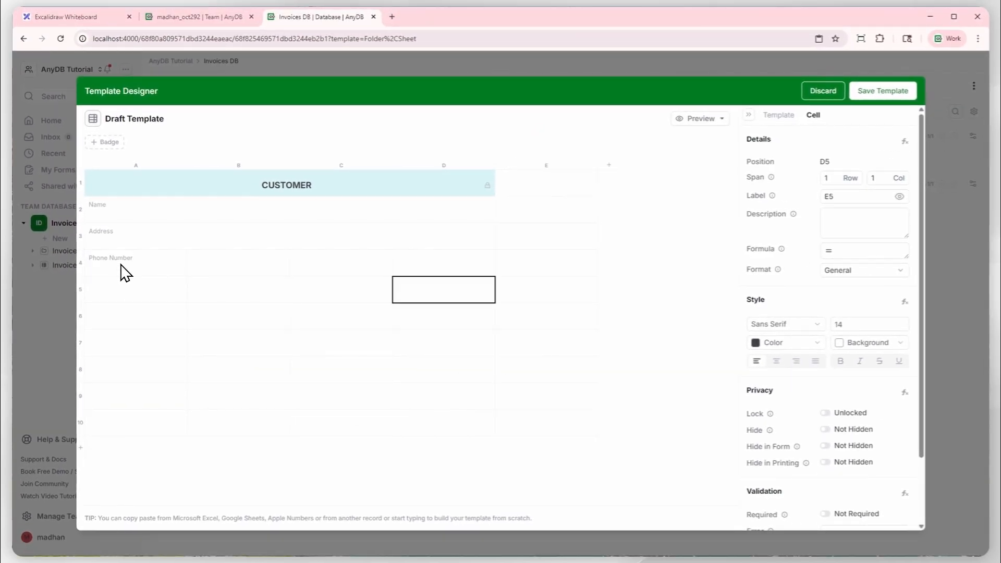
# Label cell B4, beside Phone Number, as Email.
pyautogui.press('Up')
pyautogui.press('Left')
pyautogui.press('Left')
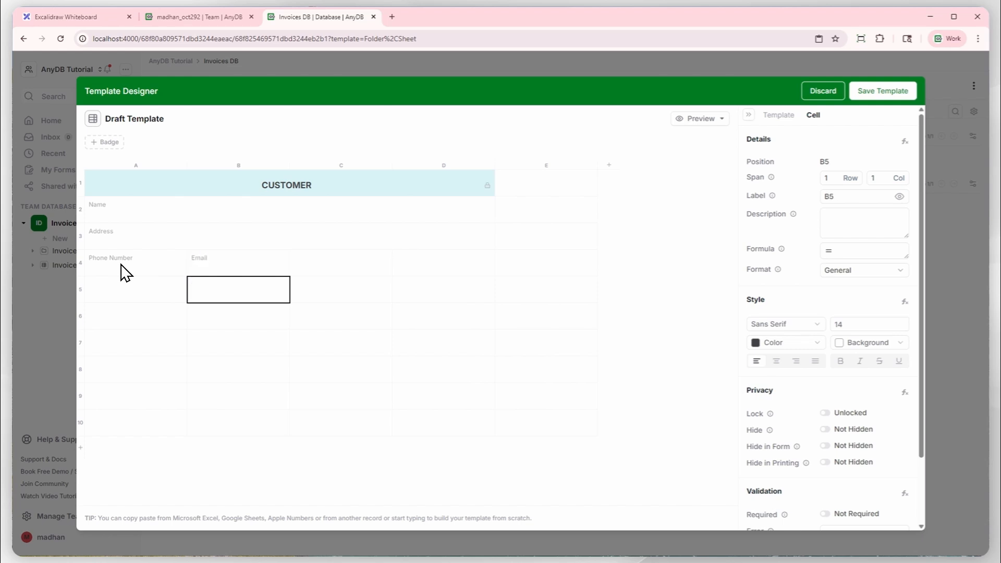
# Preview the draft customer template as a record and close the preview.
pyautogui.click(376, 234)
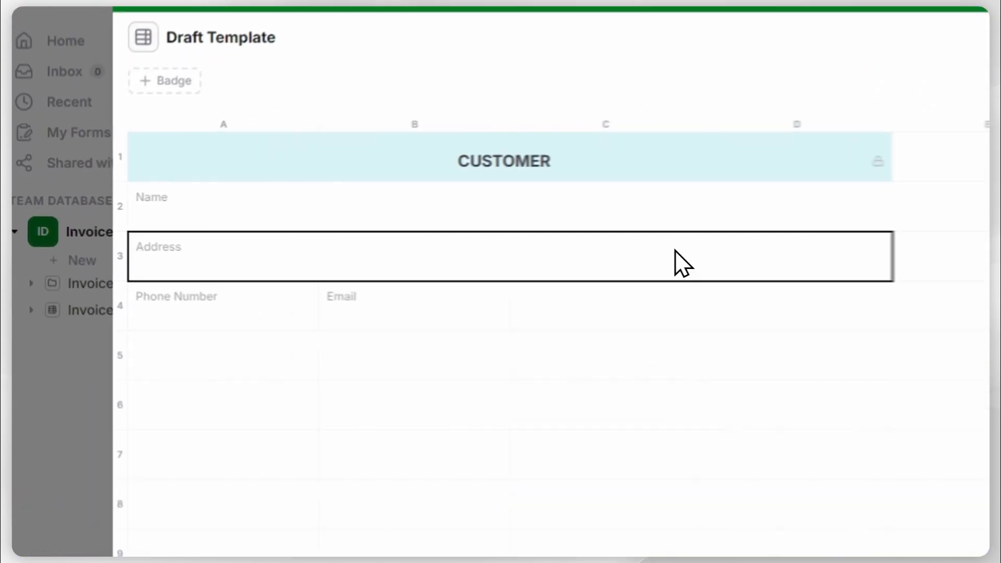
pyautogui.click(617, 159)
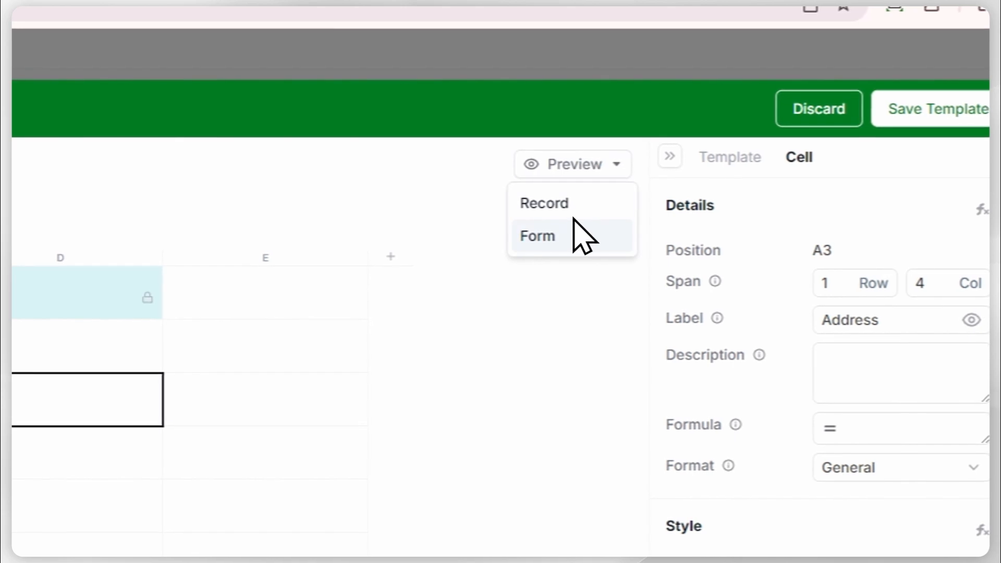
pyautogui.click(600, 219)
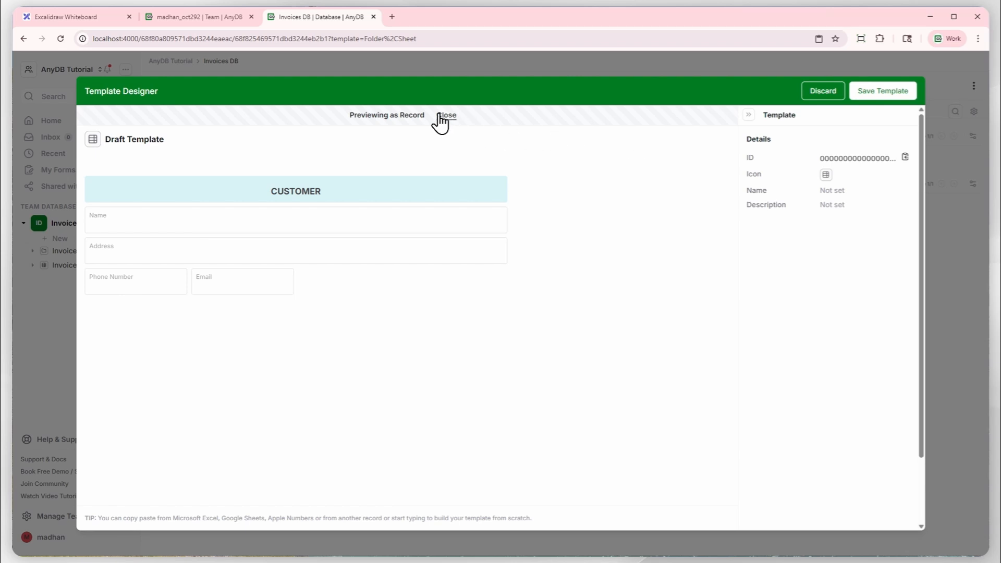
pyautogui.click(500, 133)
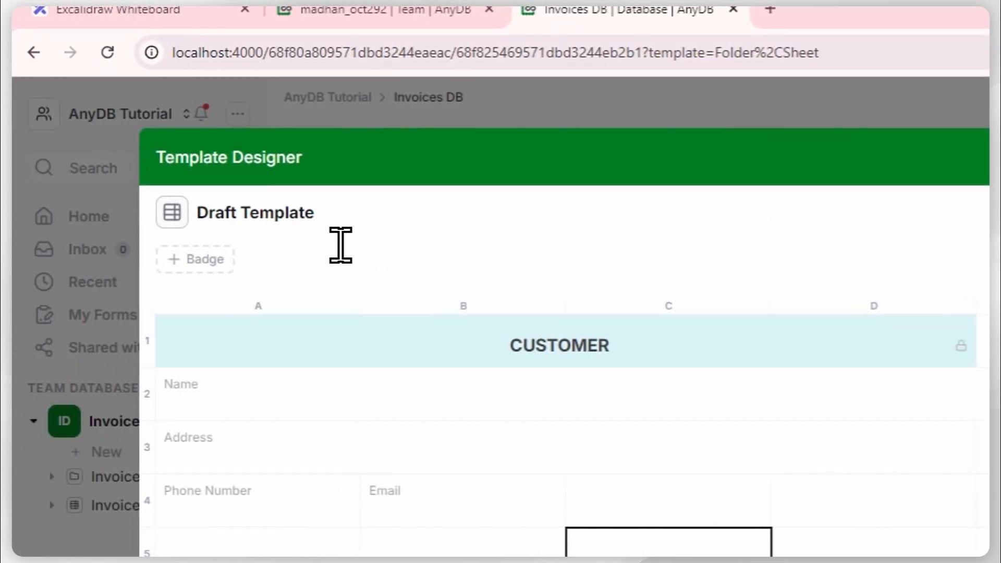
# Replace the Draft Template title with the formula =IF(A2, A2, 'Customer - Not Set').
pyautogui.click(263, 225)
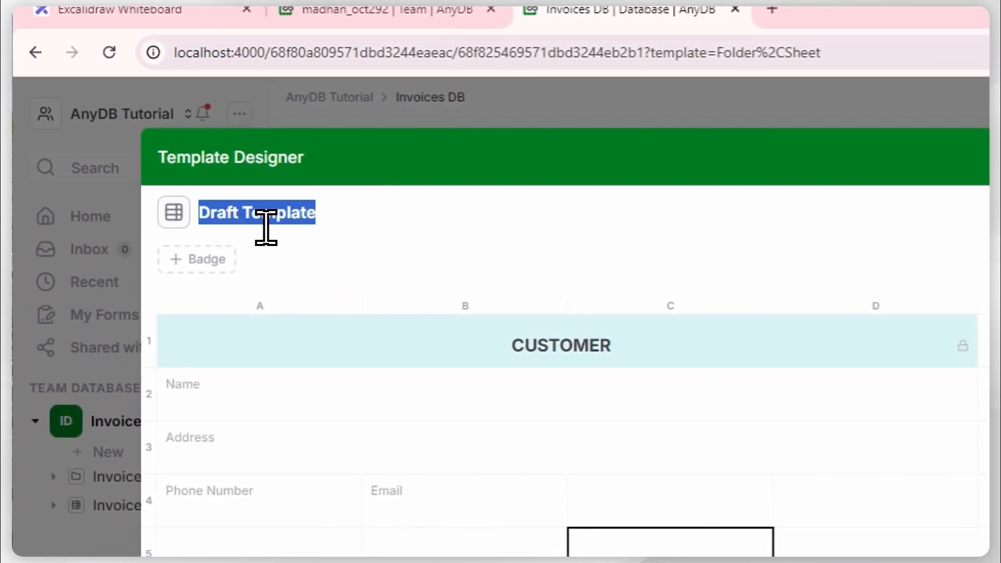
pyautogui.click(345, 217)
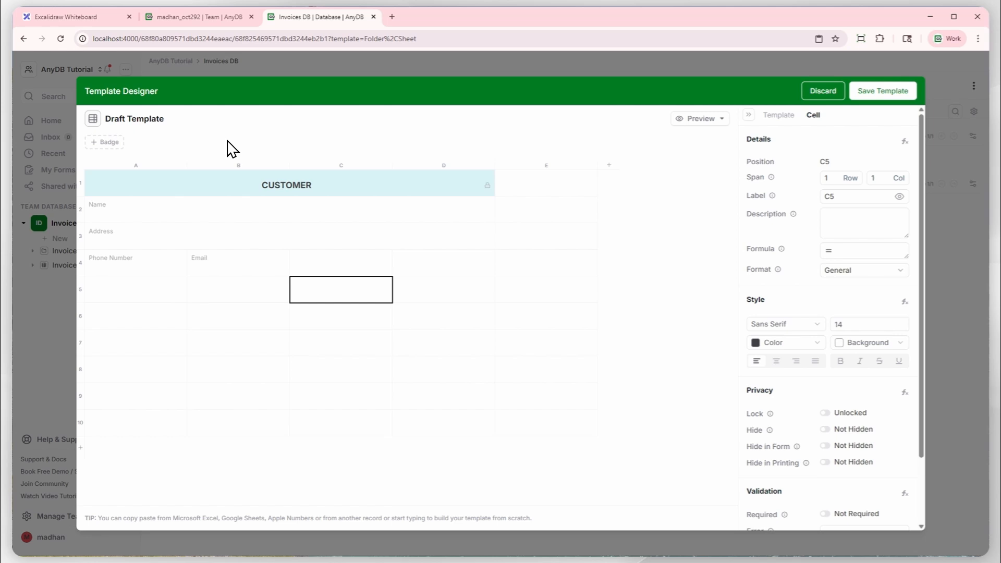
pyautogui.click(139, 129)
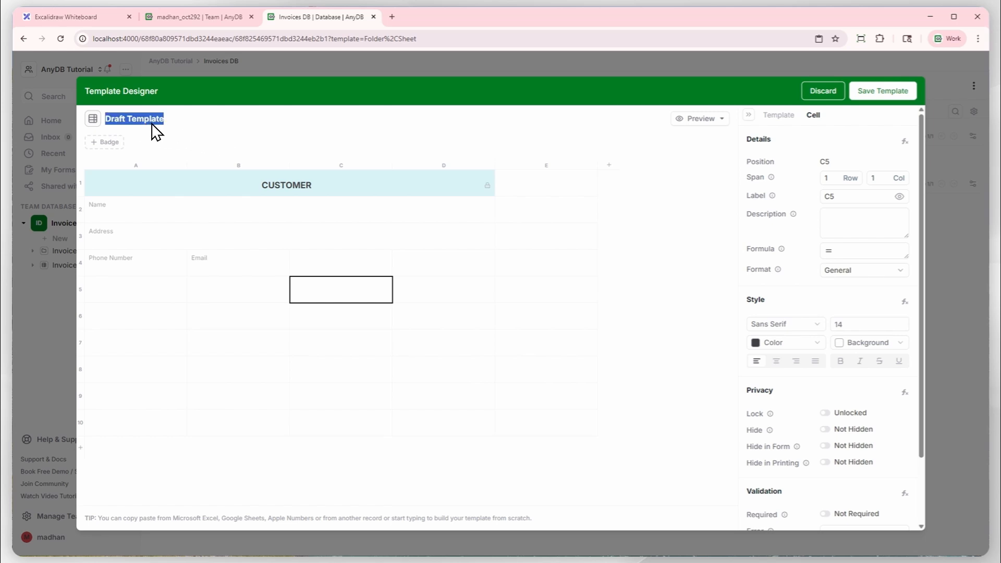
pyautogui.write('=')
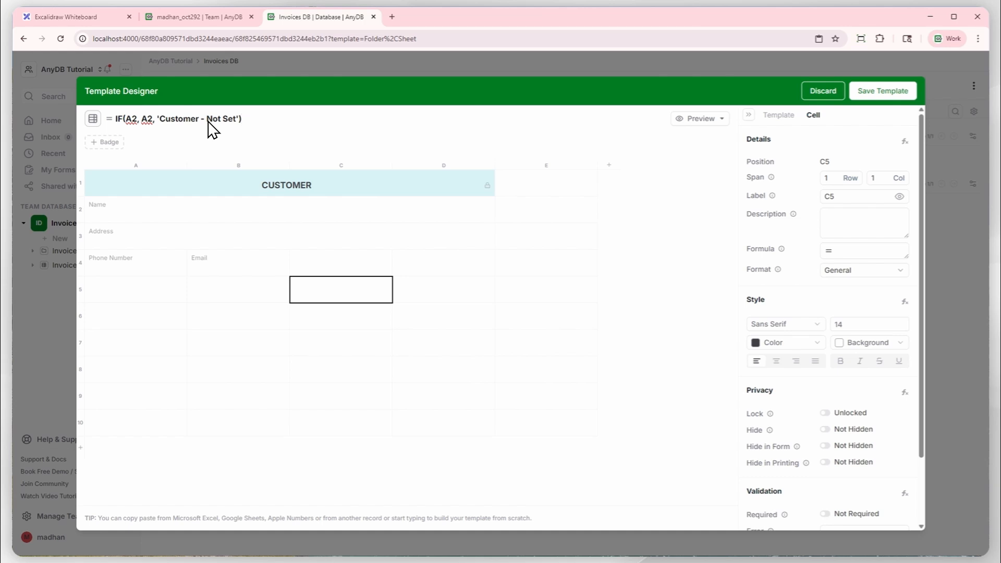
pyautogui.press('Return')
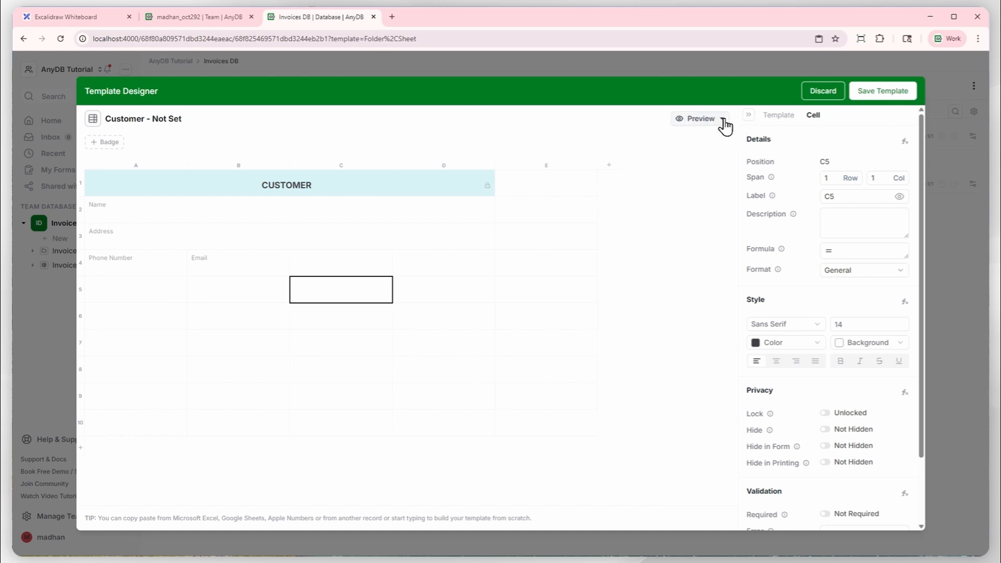
# Start saving the template and name it Customer Record.
pyautogui.click(708, 115)
pyautogui.click(883, 92)
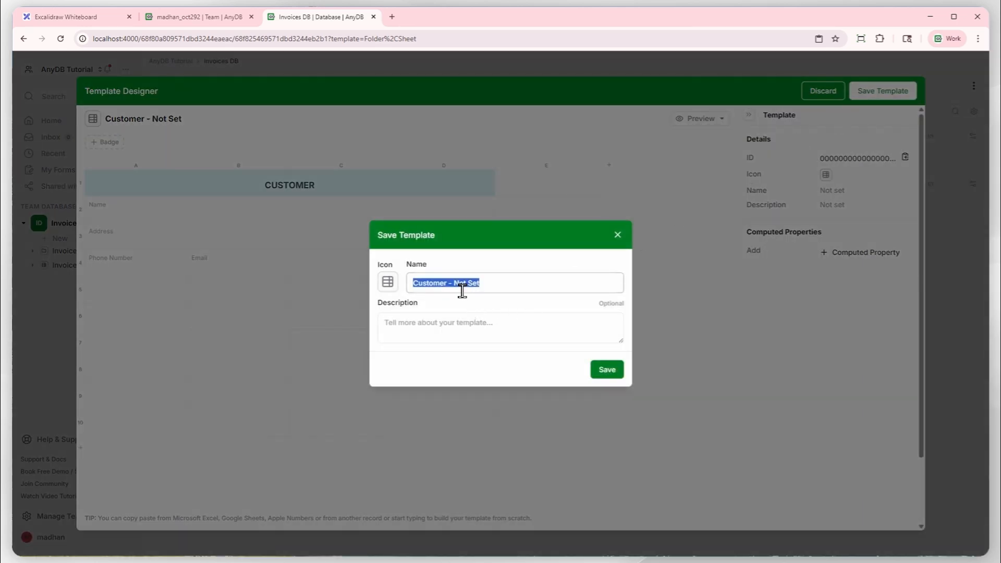
pyautogui.click(506, 290)
pyautogui.hotkey('ctrl', 'shift', 'Left')
pyautogui.hotkey('ctrl', 'shift', 'Left')
pyautogui.hotkey('ctrl', 'shift', 'Left')
pyautogui.press('BackSpace')
# Search the template icons for person, choose the framed person icon and set its background to light blue #E9F3F7.
pyautogui.click(387, 281)
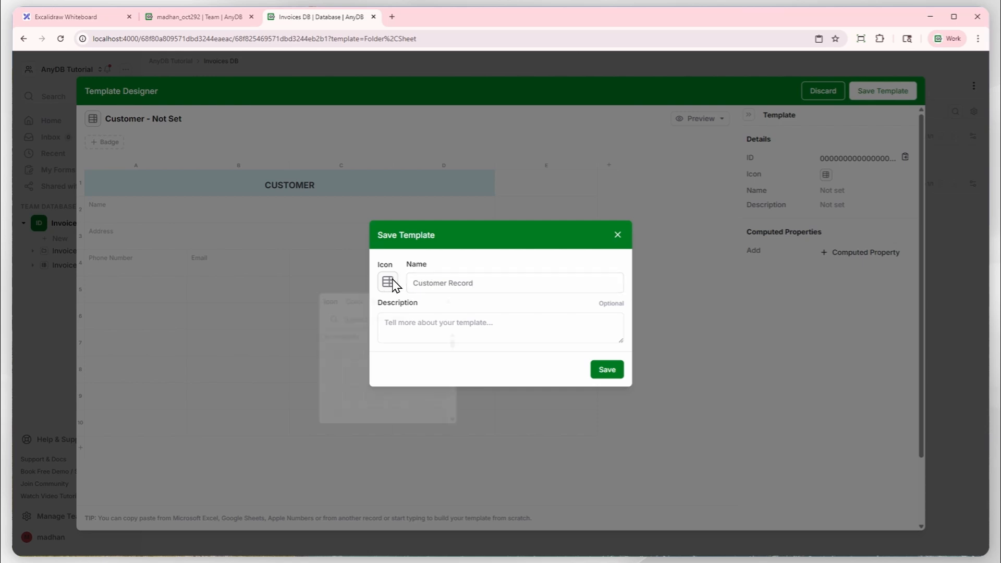
pyautogui.write('p')
pyautogui.press('BackSpace')
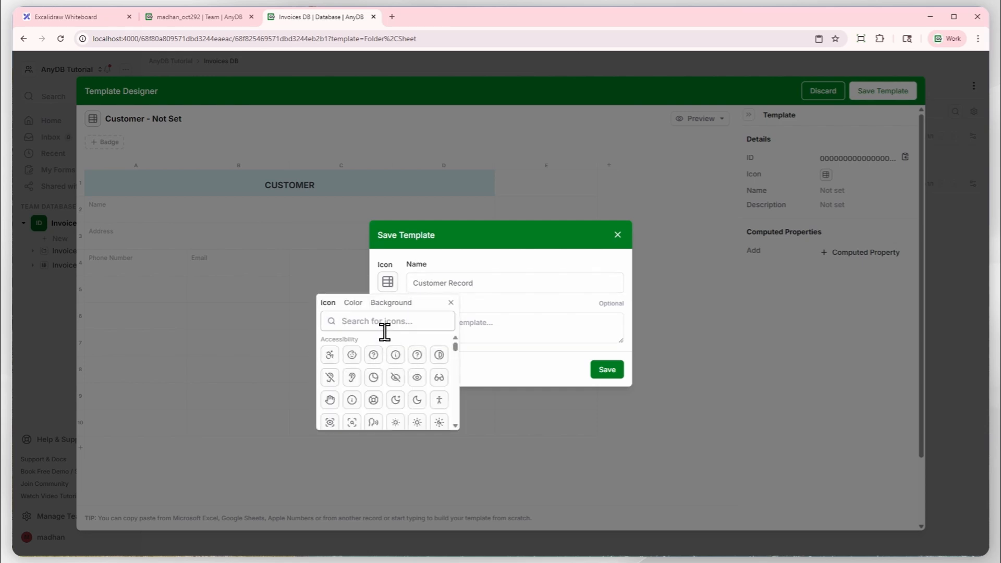
pyautogui.write('person')
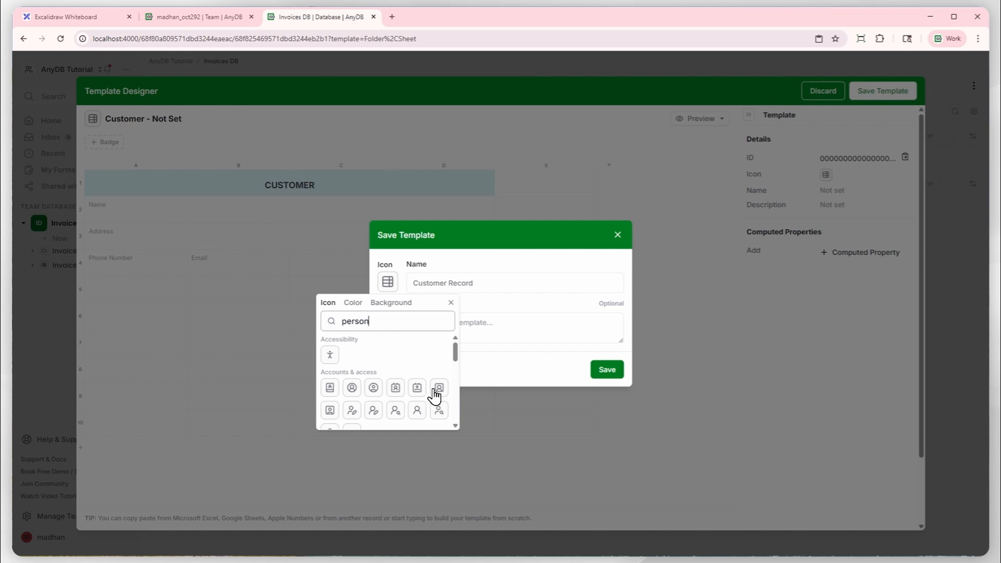
pyautogui.click(437, 390)
pyautogui.click(385, 307)
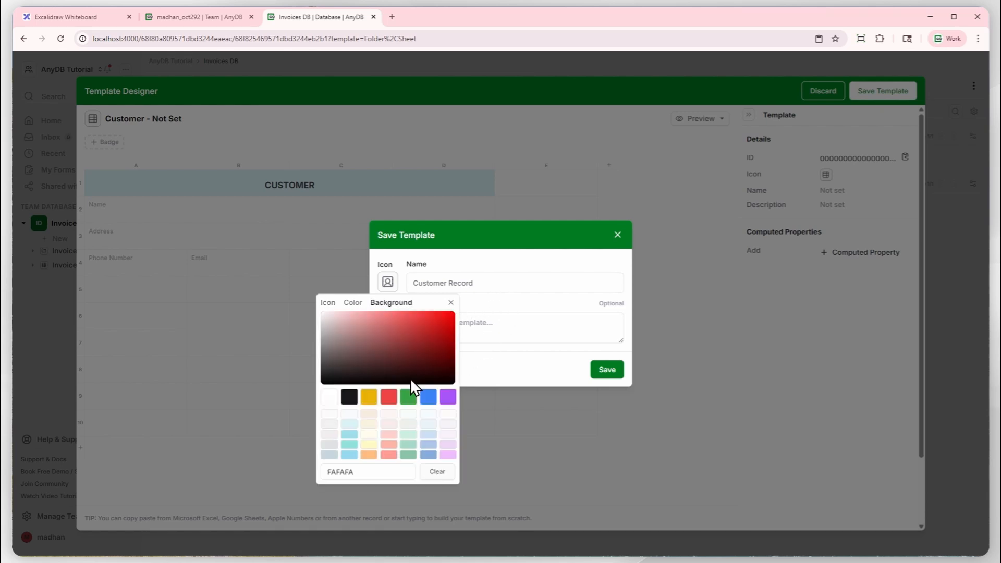
pyautogui.click(426, 425)
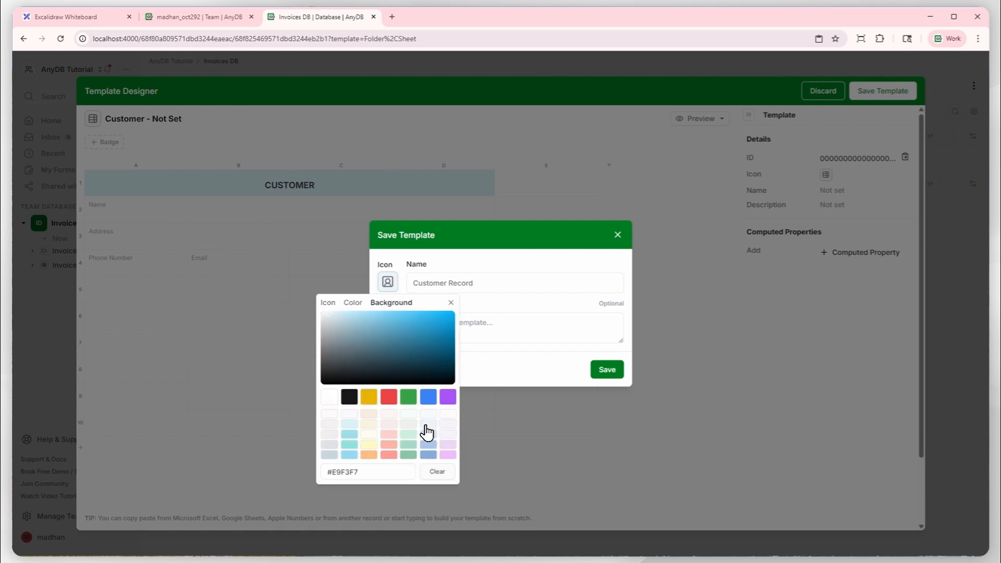
pyautogui.click(500, 295)
# Enter the template description "Stores information about a customer" and save the template.
pyautogui.click(492, 340)
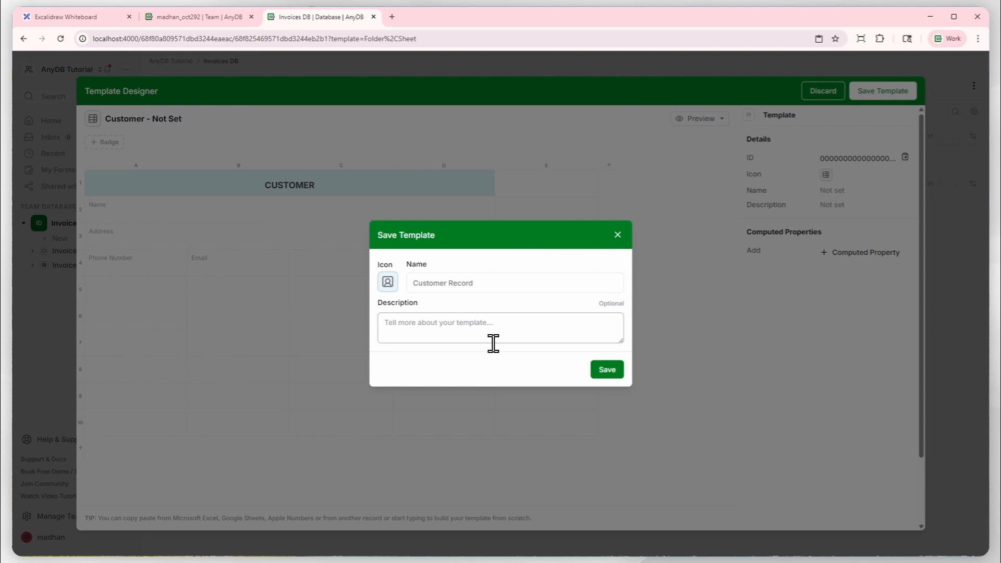
pyautogui.write('S')
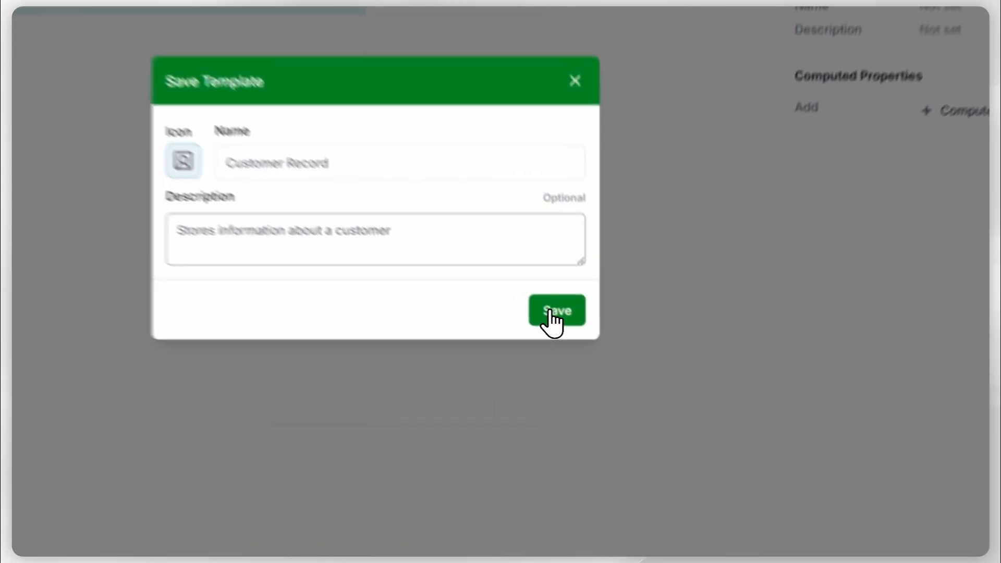
pyautogui.click(609, 369)
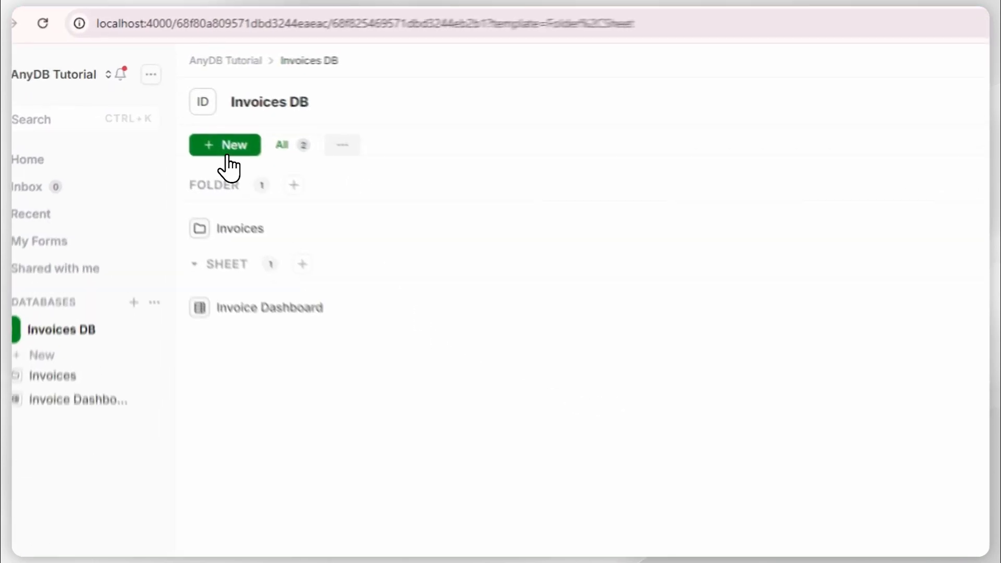
# Create a new record in Invoices DB from the Customer Record template.
pyautogui.click(171, 114)
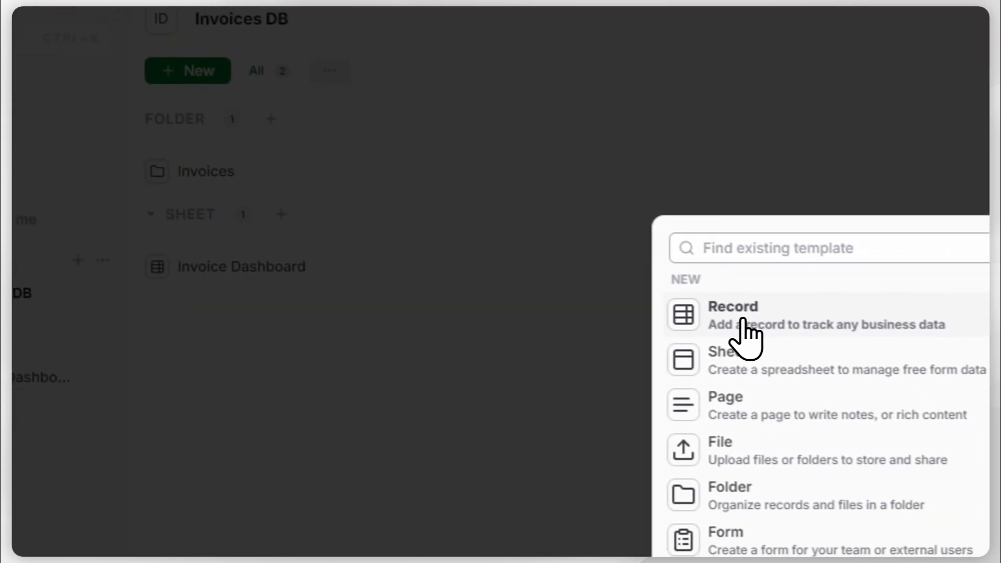
pyautogui.click(756, 342)
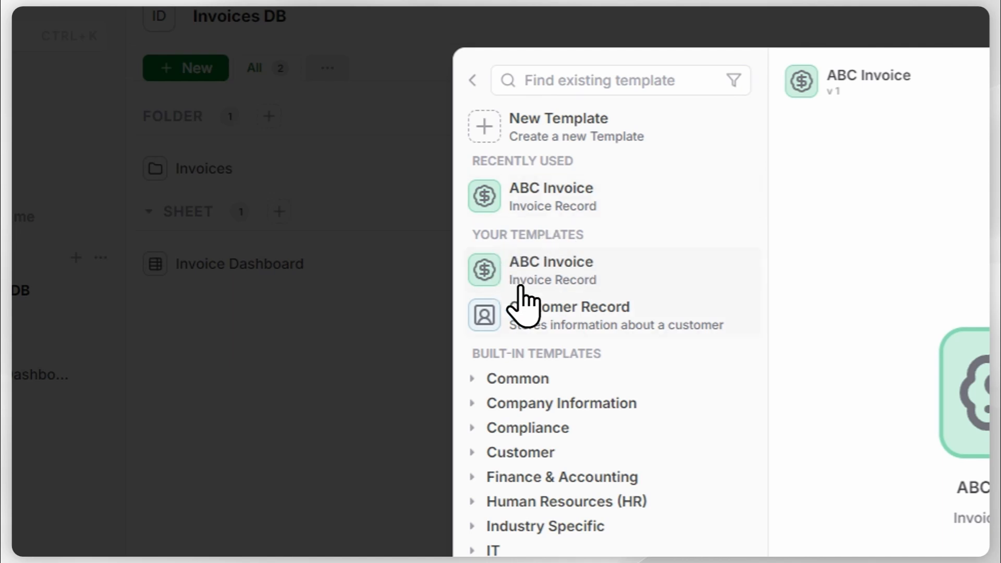
pyautogui.click(593, 314)
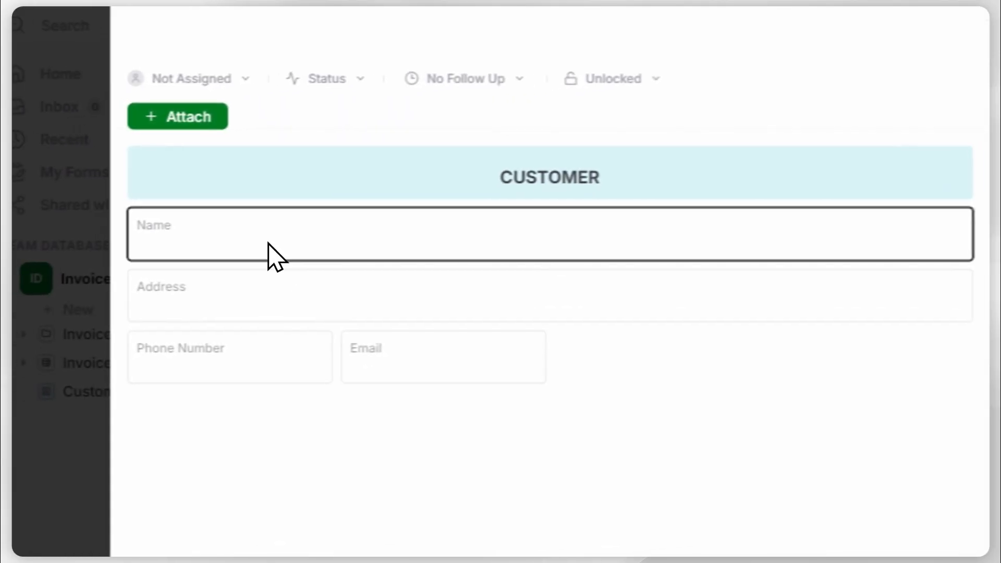
# Enter the customer's full name and postal address in the new record.
pyautogui.write('John Smith')
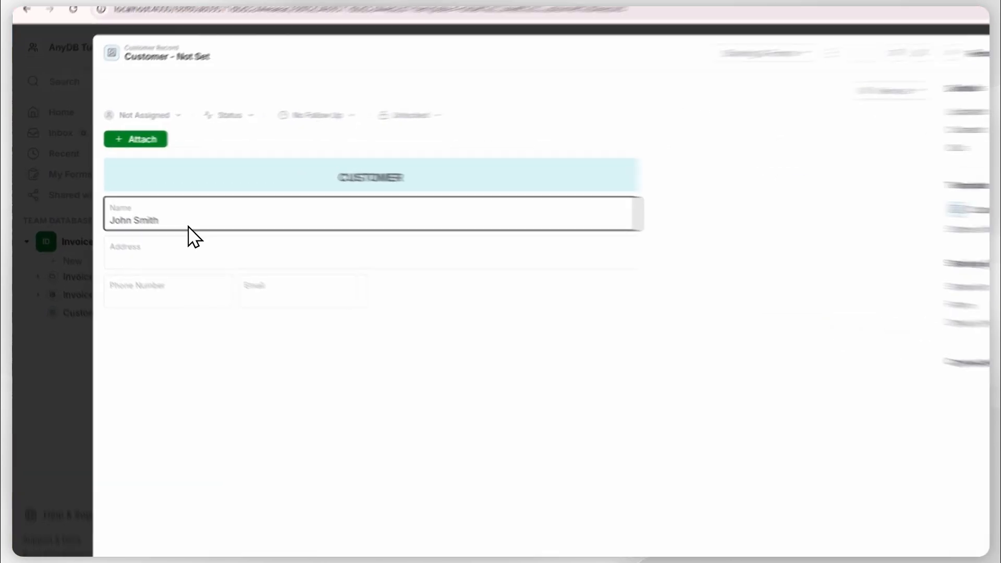
pyautogui.click(187, 253)
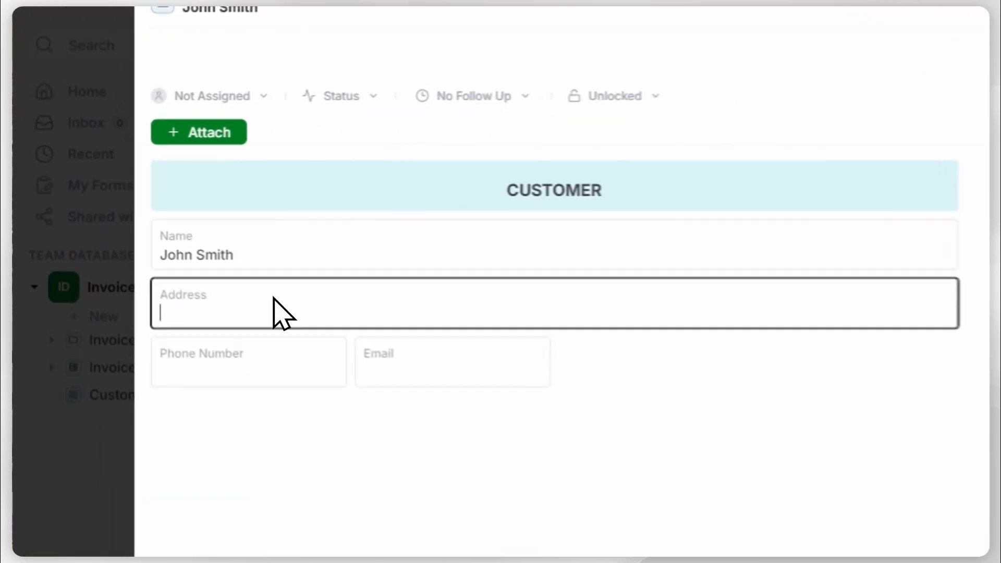
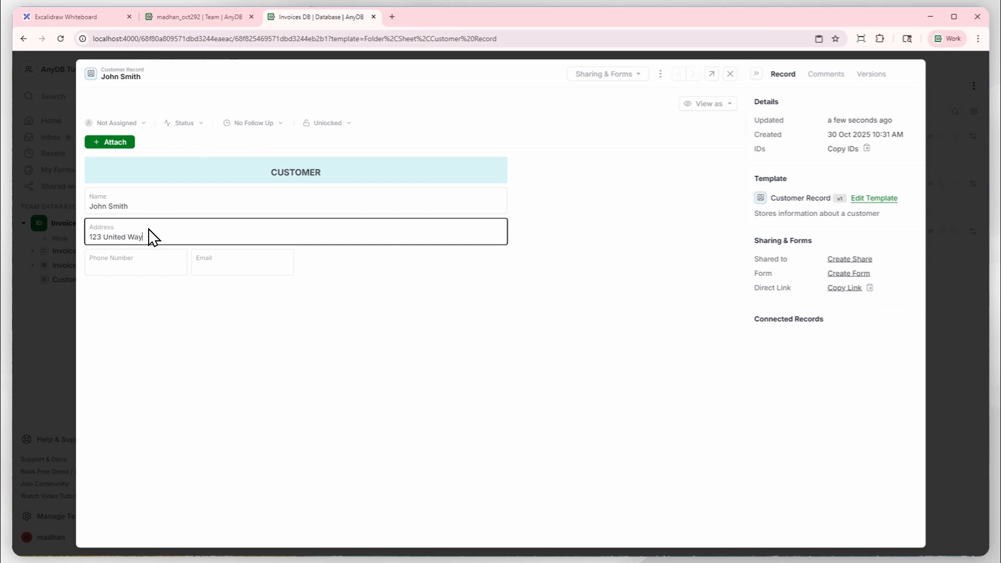
# Fill in the customer's phone number and email address, and close the record.
pyautogui.click(159, 256)
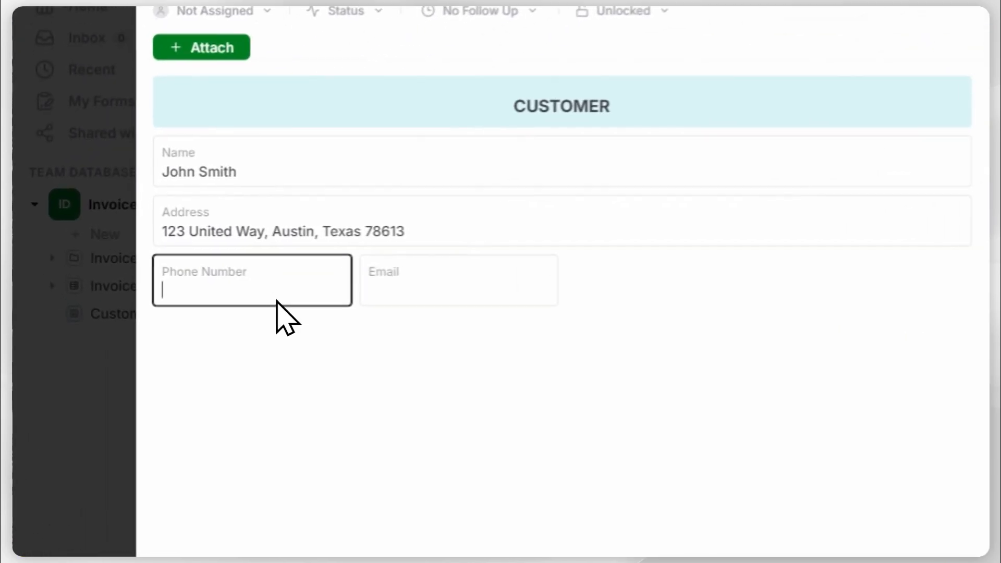
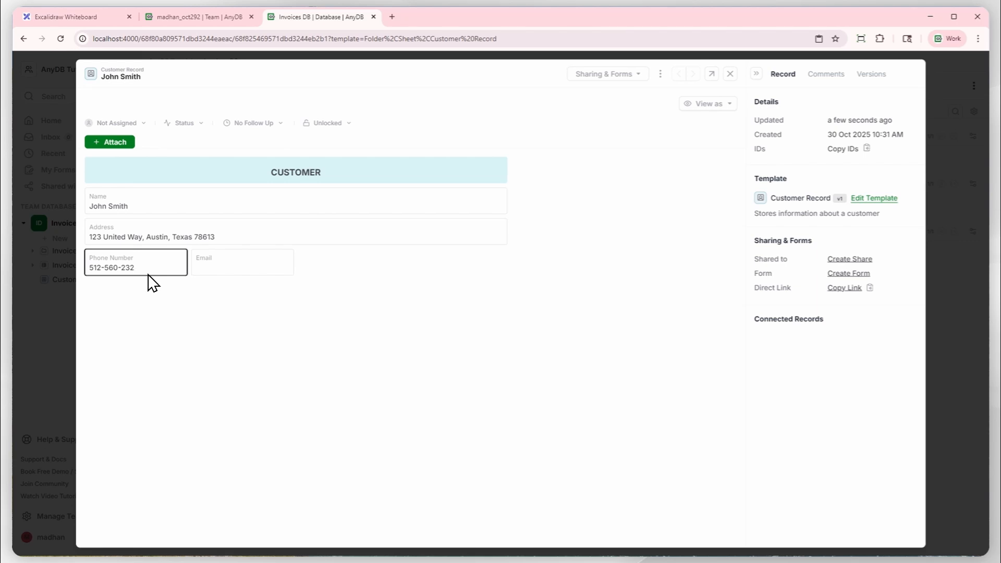
pyautogui.click(212, 269)
pyautogui.press('BackSpace')
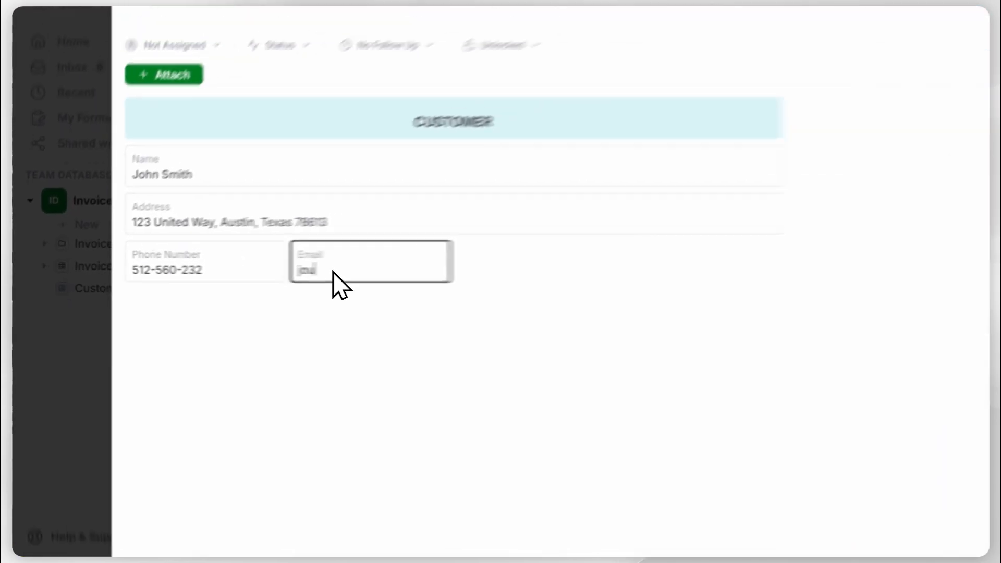
pyautogui.press('BackSpace')
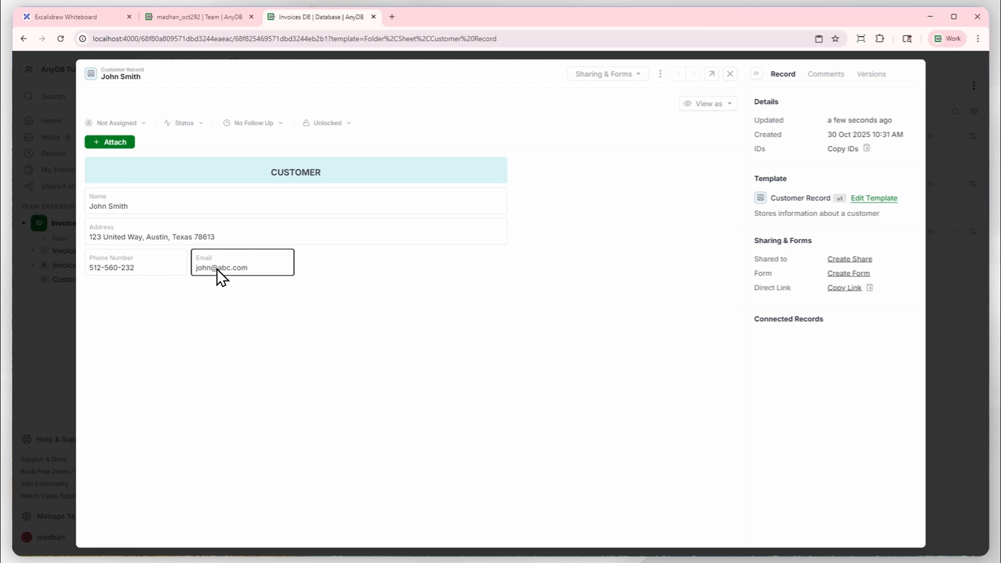
pyautogui.click(266, 230)
pyautogui.click(318, 269)
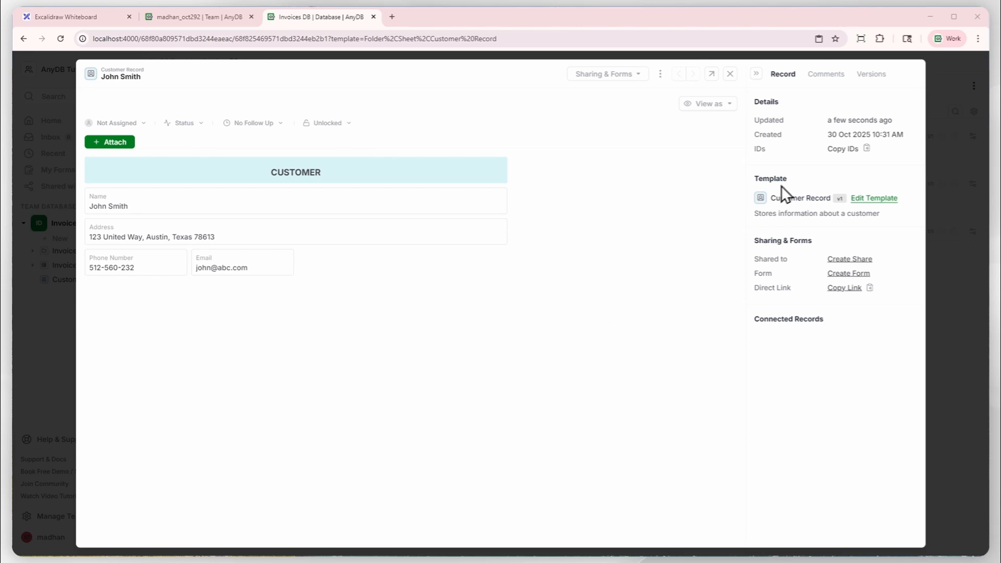
pyautogui.click(730, 73)
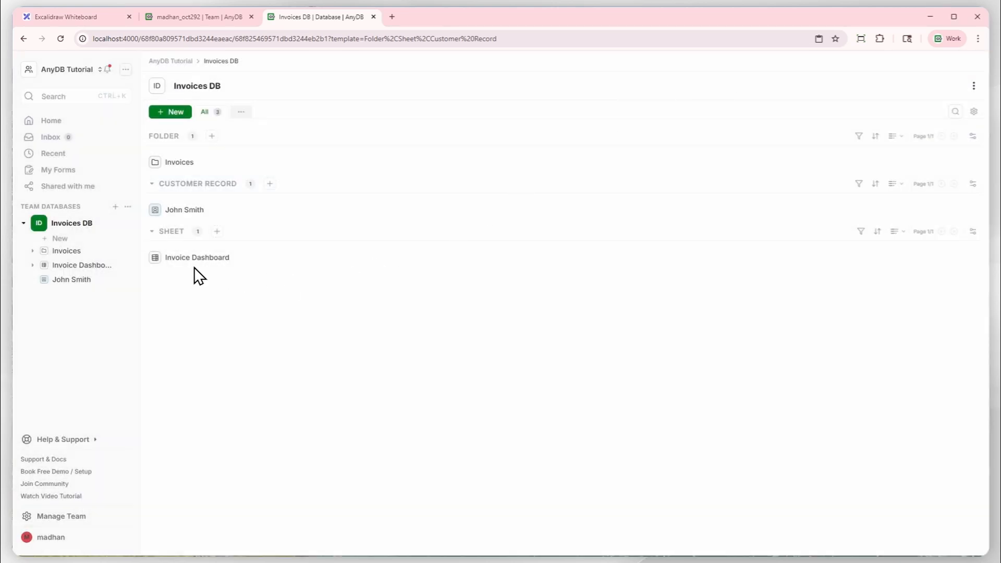
# Review the new customer record and page through the customer records in the Customers folder.
pyautogui.click(187, 210)
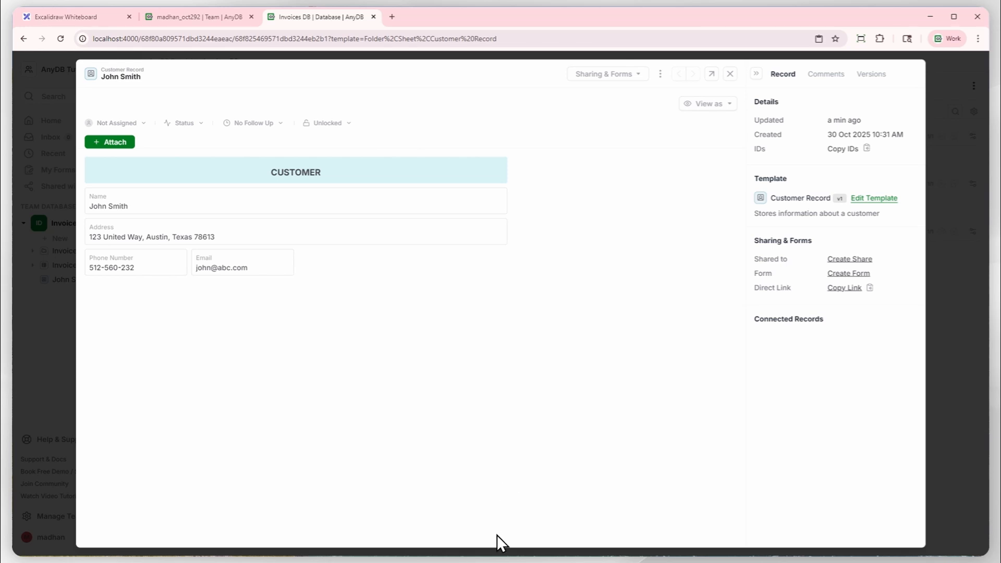
pyautogui.press('Escape')
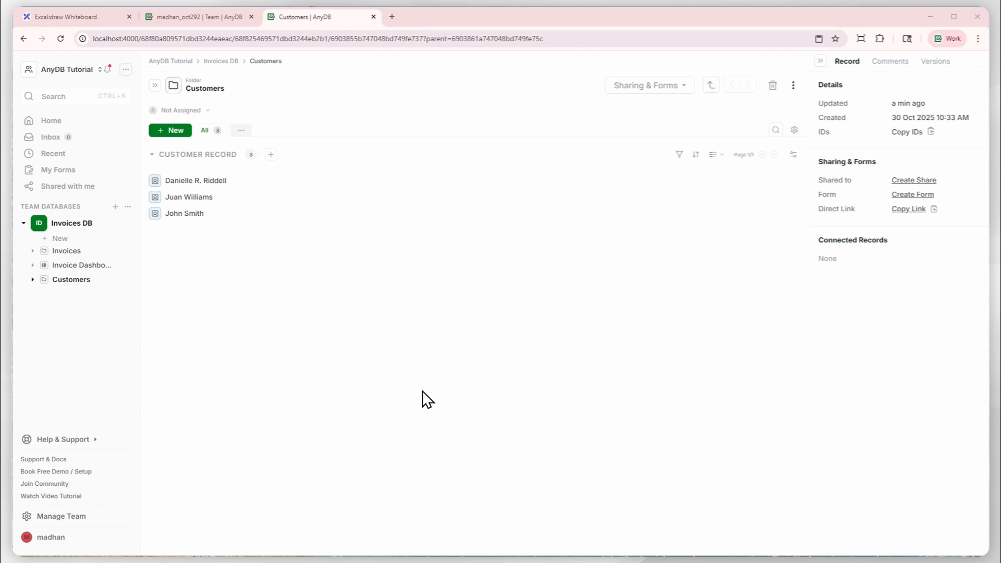
pyautogui.click(204, 186)
pyautogui.click(690, 77)
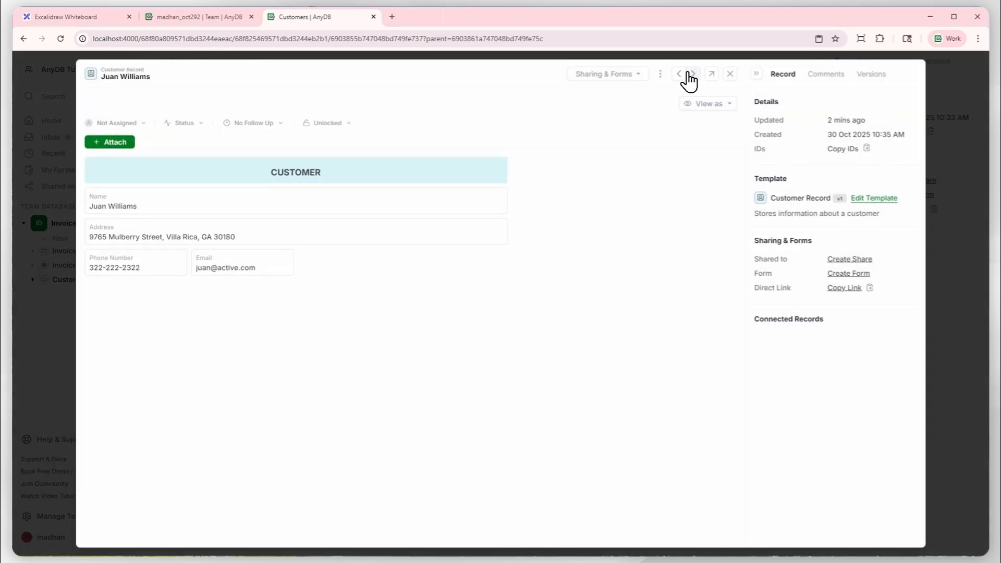
# Close the customer record, open ABC Invoice #1 under Invoice Dashboard, and expand the Customers folder.
pyautogui.click(689, 74)
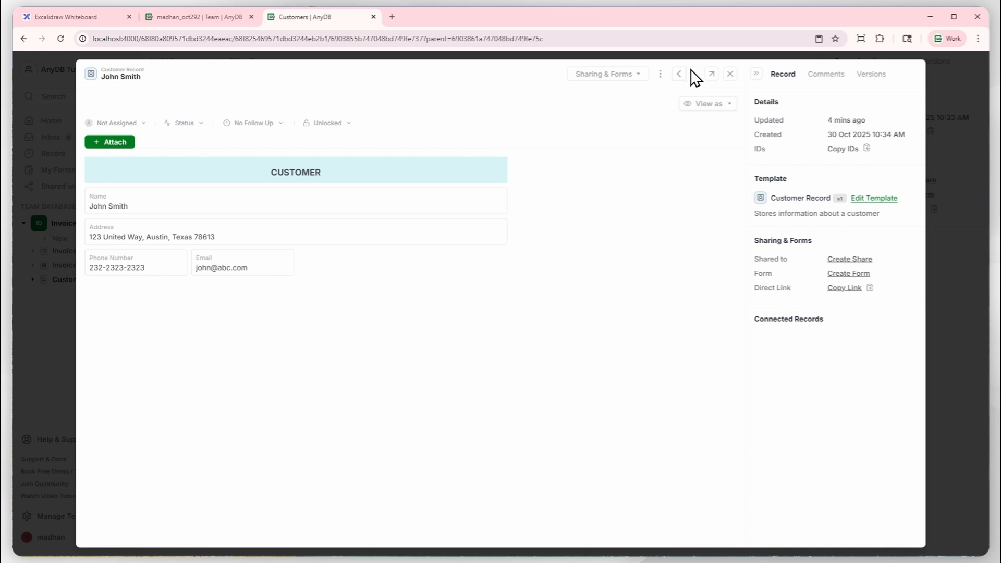
pyautogui.click(729, 74)
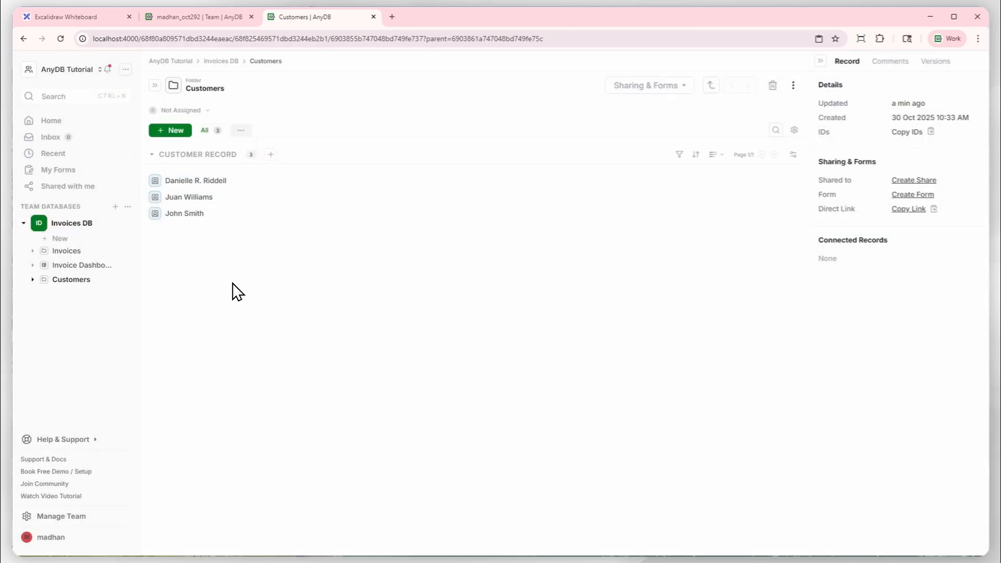
pyautogui.click(32, 264)
pyautogui.click(85, 282)
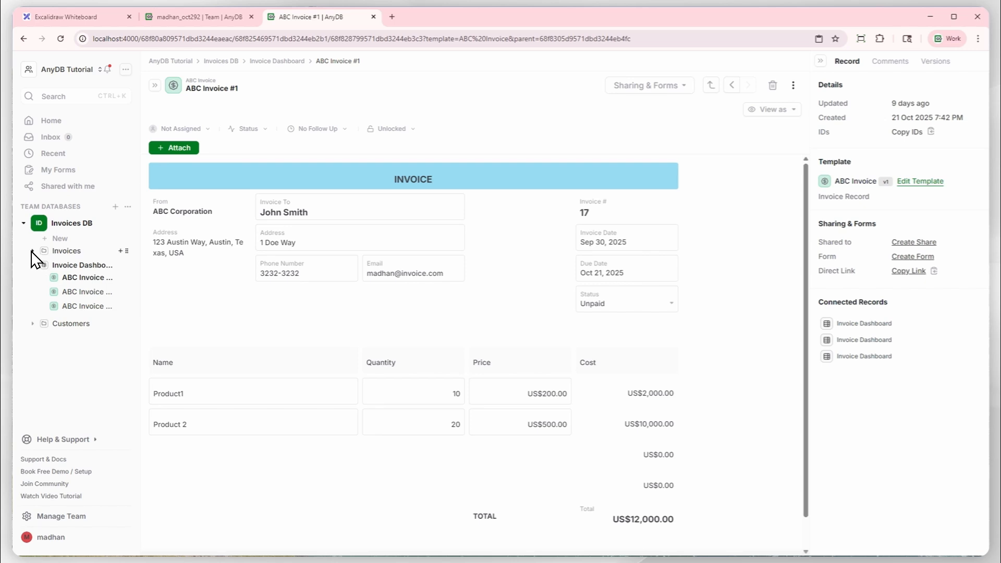
pyautogui.click(31, 324)
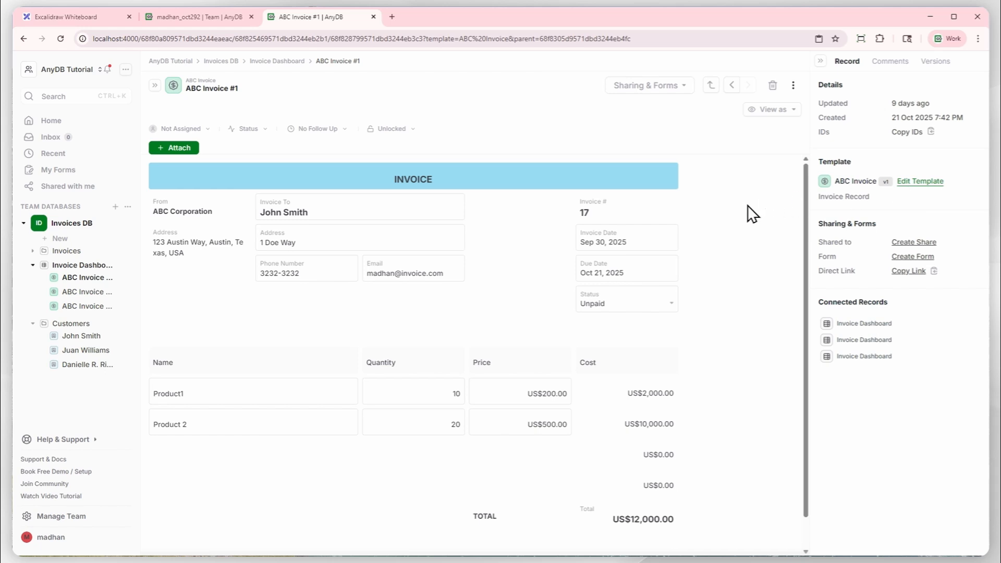
# Edit the ABC Invoice template and make the Invoice To cell a Reference limited to the Customer Record template.
pyautogui.click(931, 182)
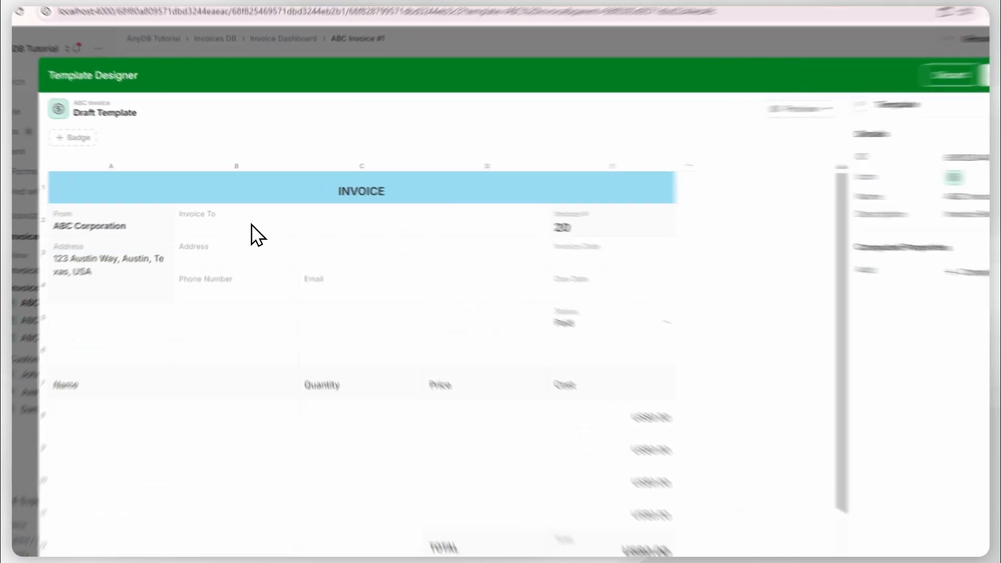
pyautogui.click(257, 212)
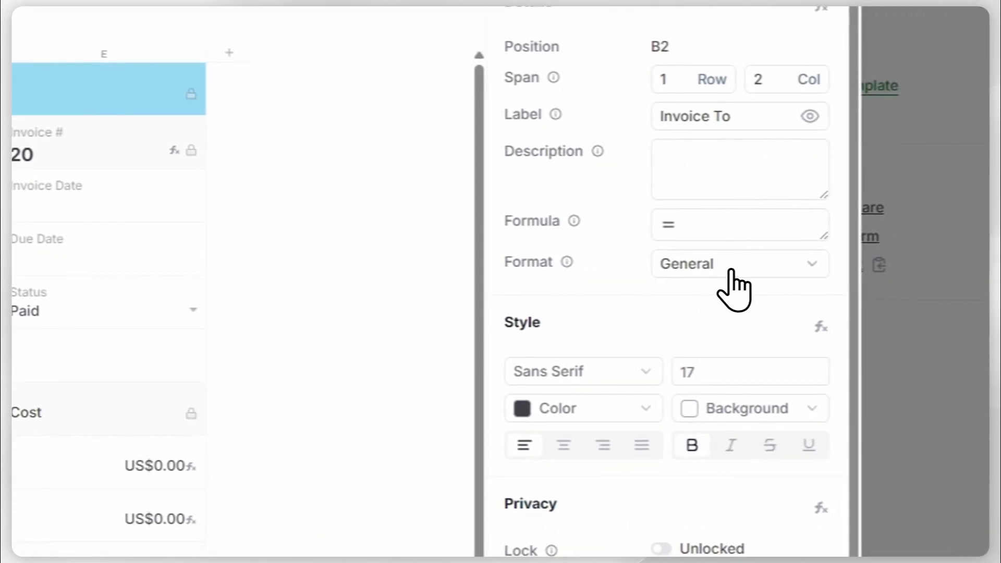
pyautogui.click(732, 271)
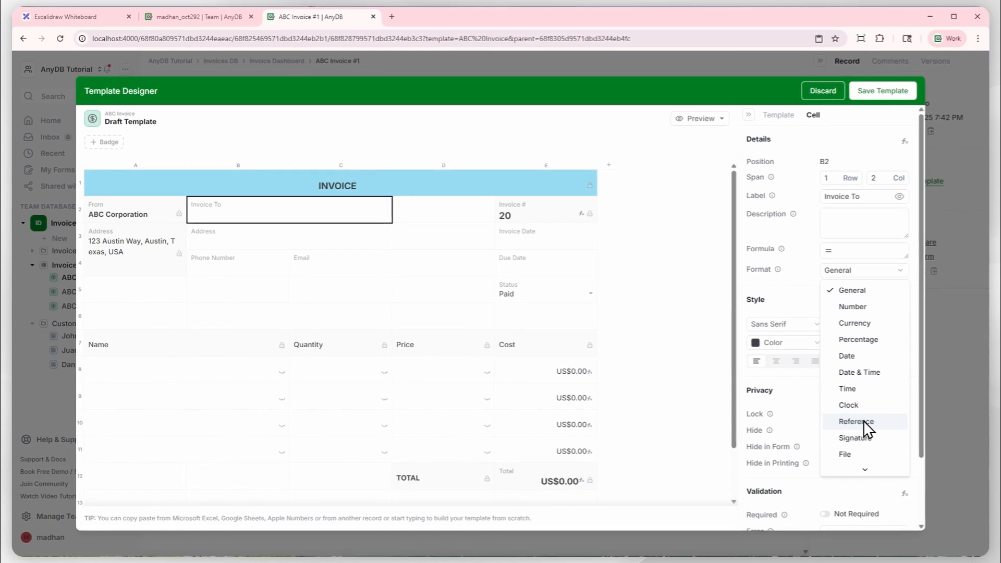
pyautogui.click(864, 422)
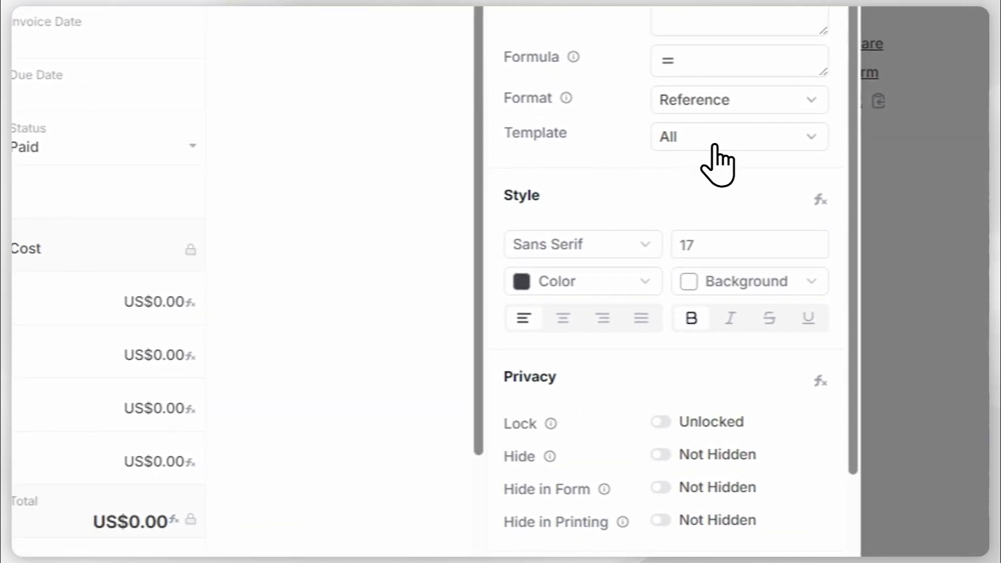
pyautogui.click(715, 146)
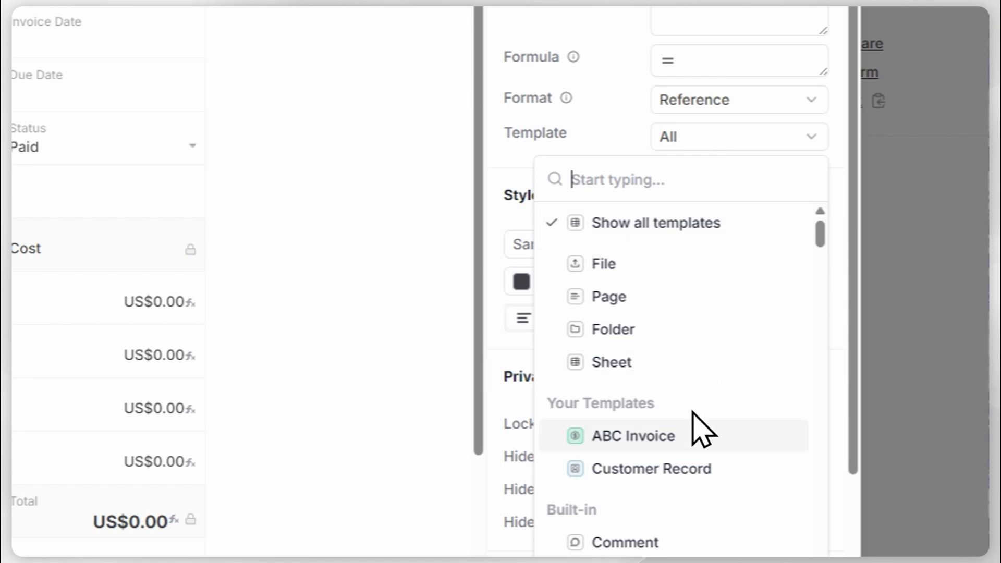
pyautogui.click(701, 468)
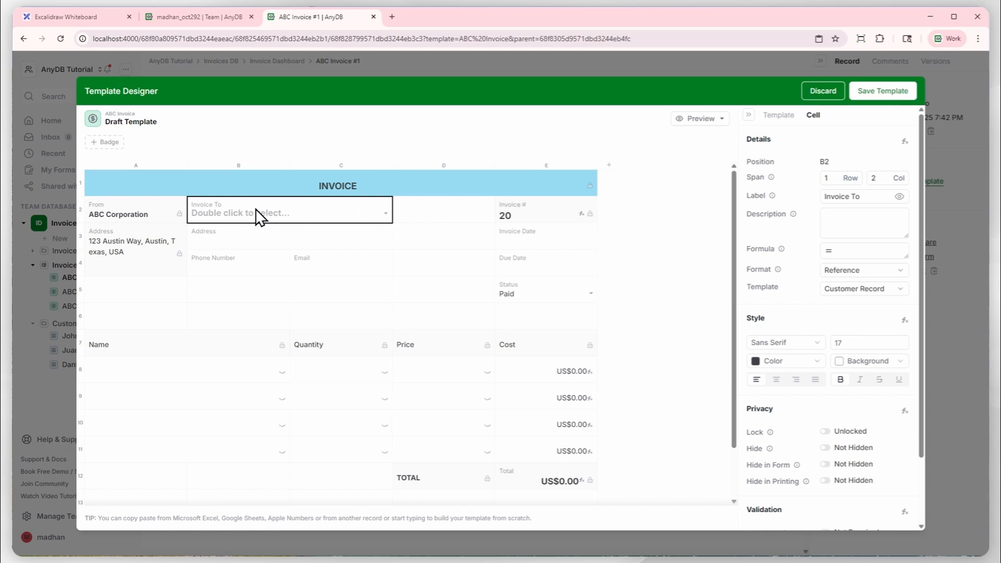
# Examine the Address, Phone Number and Email cells under Invoice To in the template.
pyautogui.click(237, 246)
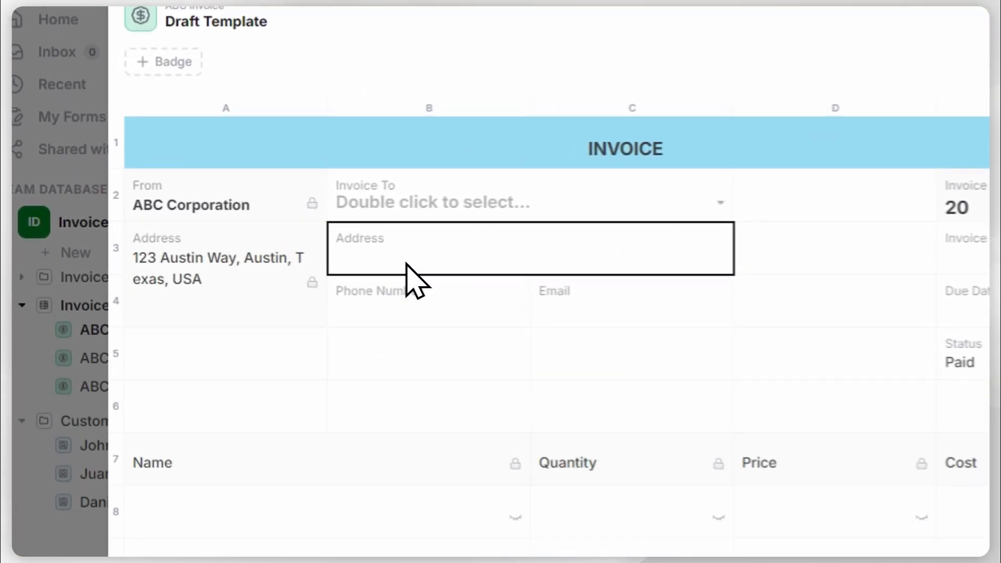
pyautogui.click(402, 299)
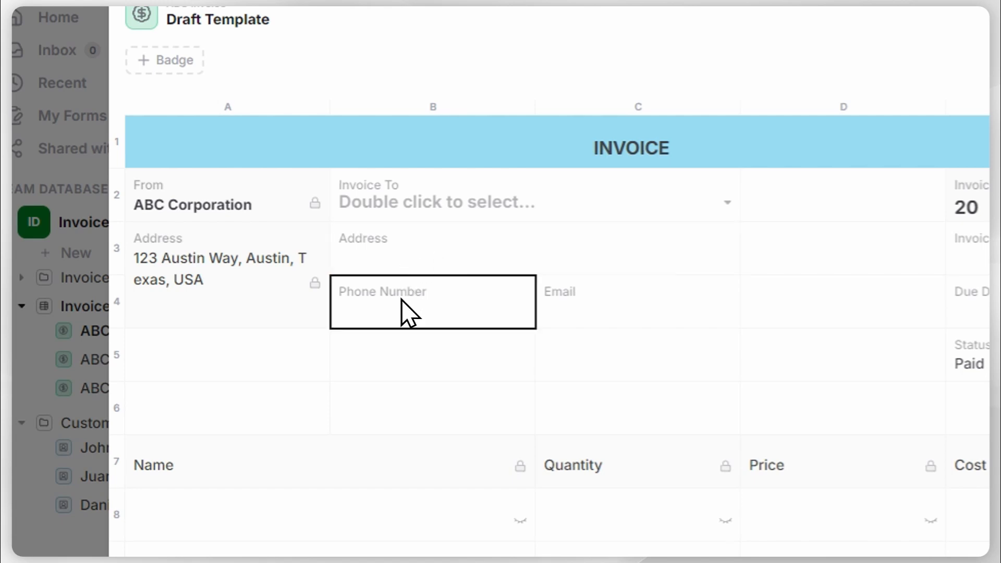
pyautogui.click(605, 315)
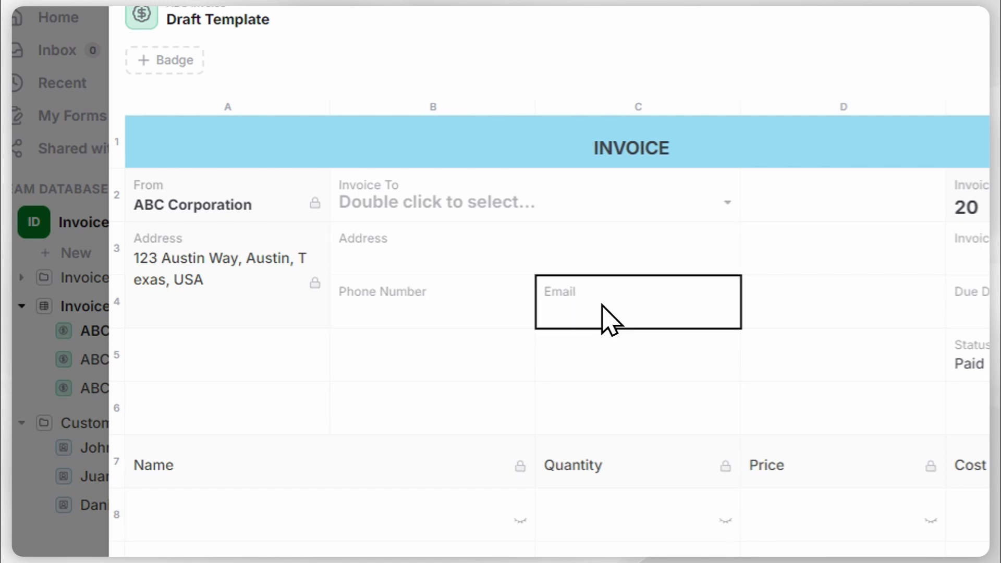
pyautogui.click(477, 258)
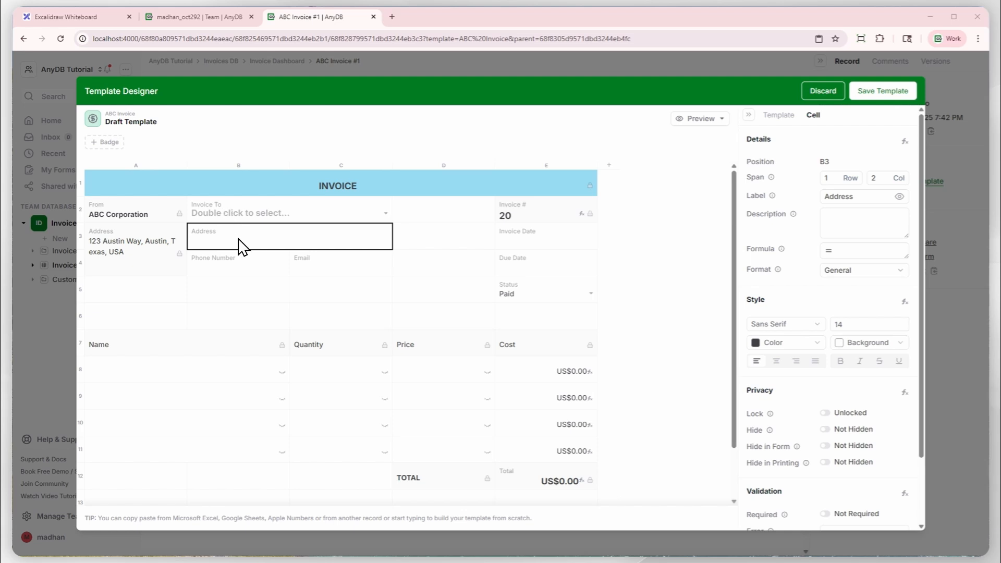
# Switch to the Excalidraw whiteboard and add the title INVOICE above the box holding Customer and Customer Address.
pyautogui.click(84, 19)
pyautogui.moveTo(192, 383)
pyautogui.mouseDown()
pyautogui.moveTo(375, 387)
pyautogui.moveTo(758, 337)
pyautogui.moveTo(886, 248)
pyautogui.moveTo(896, 219)
pyautogui.mouseUp()
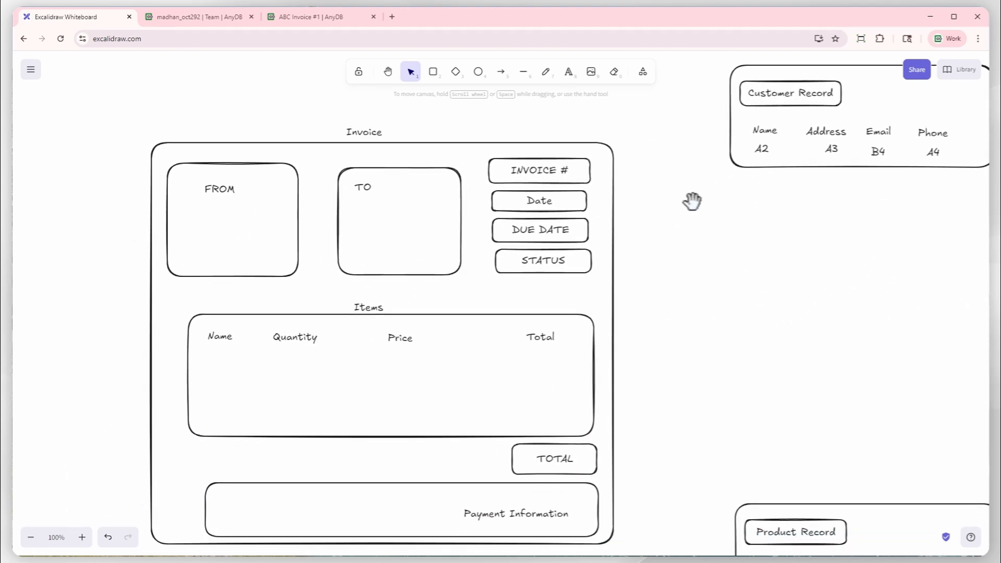
pyautogui.moveTo(706, 281); pyautogui.dragTo(568, 403)
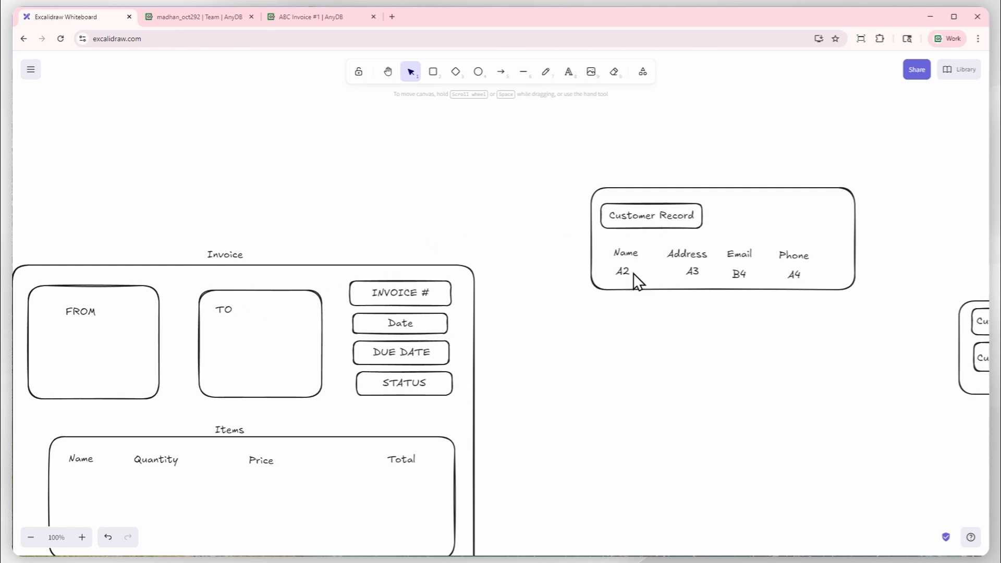
pyautogui.moveTo(695, 335)
pyautogui.mouseDown()
pyautogui.moveTo(248, 367)
pyautogui.moveTo(228, 375)
pyautogui.moveTo(237, 386)
pyautogui.moveTo(199, 378)
pyautogui.mouseUp()
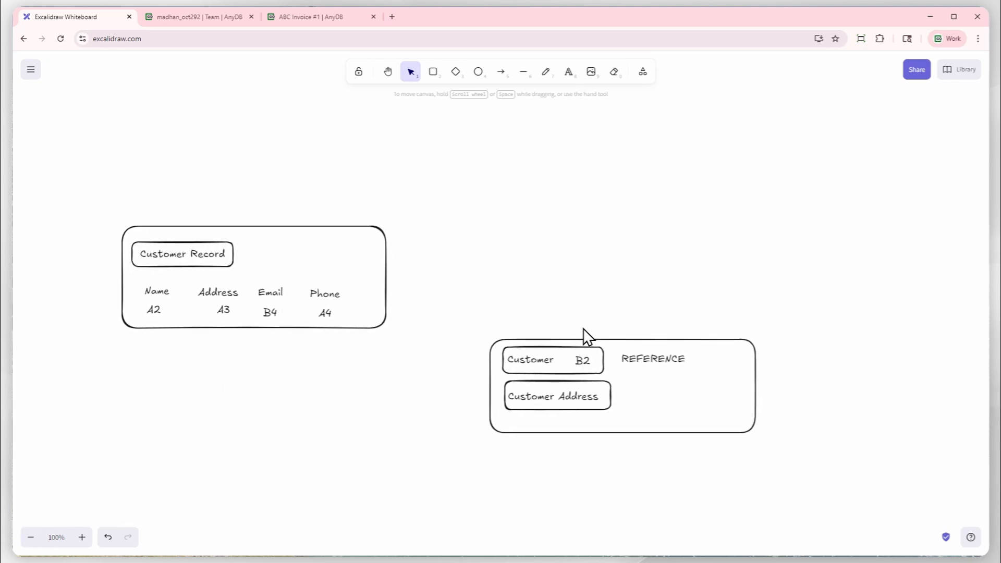
pyautogui.click(569, 72)
pyautogui.click(576, 326)
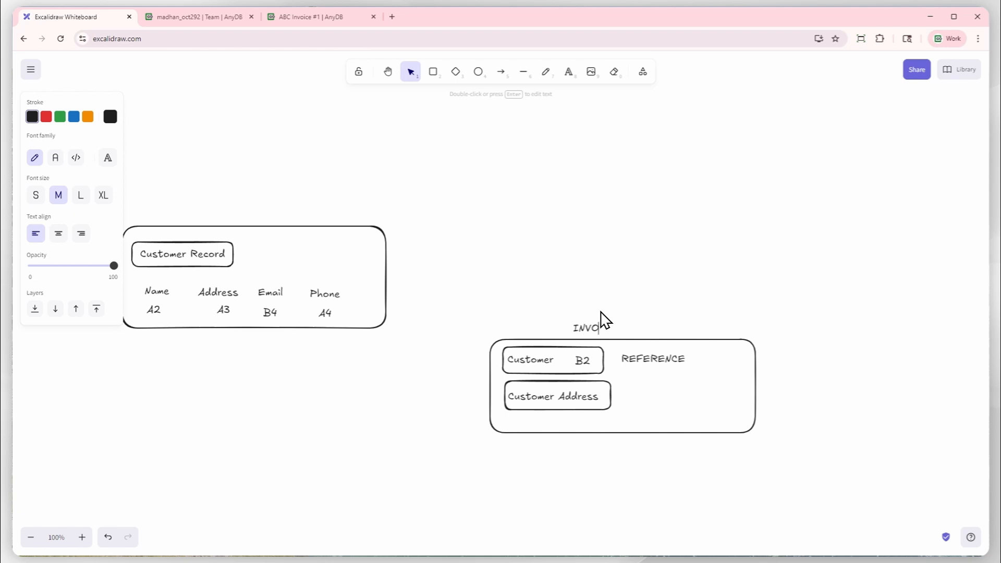
pyautogui.click(630, 291)
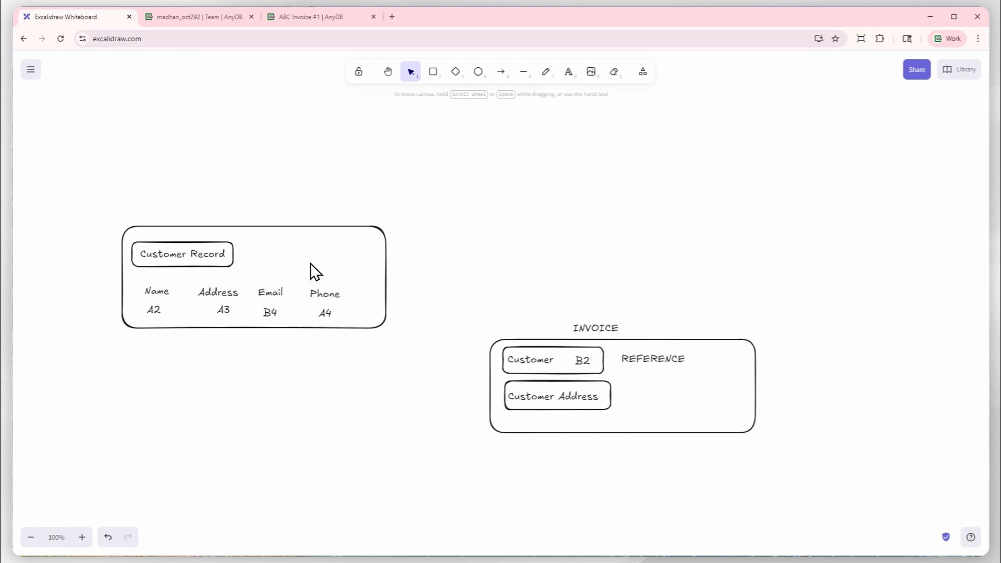
# Add the text DYNAMIC REFERENCE outside the invoice box, level with Customer Address.
pyautogui.click(569, 72)
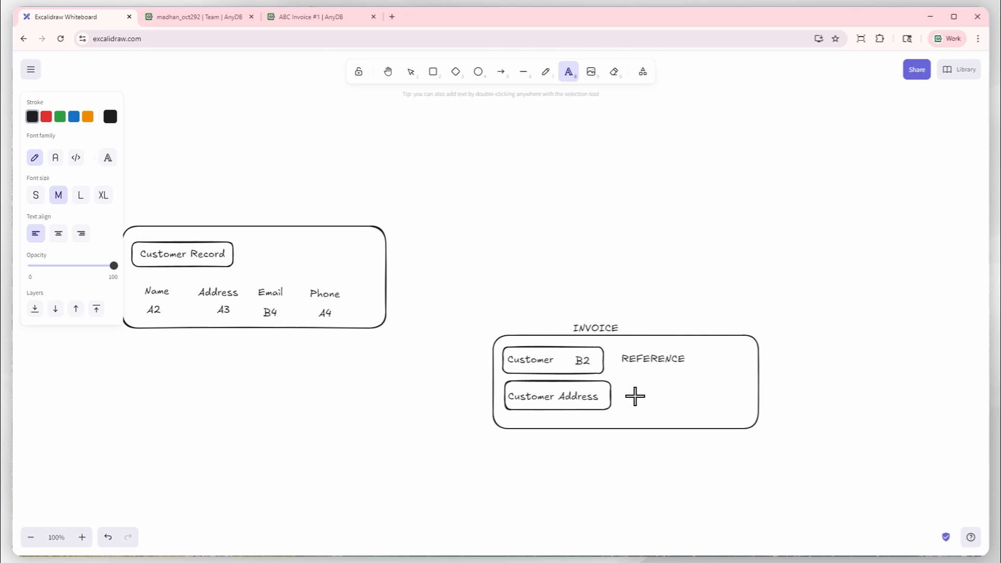
pyautogui.click(779, 390)
pyautogui.write('DYNAMIC REFERENCE')
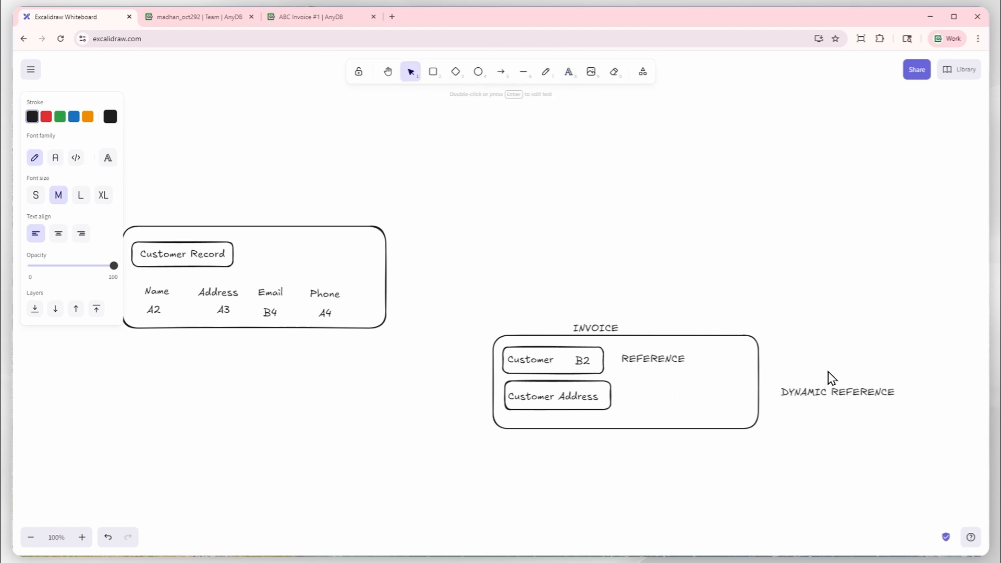
pyautogui.click(809, 411)
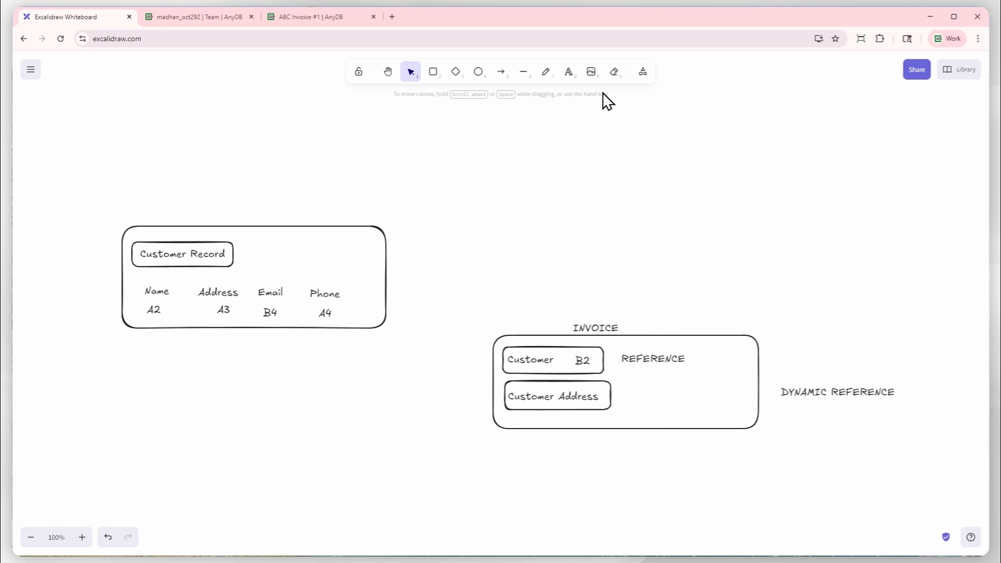
# Write the formula text "= DYNREF(B2, A3)" just below the invoice box.
pyautogui.click(567, 79)
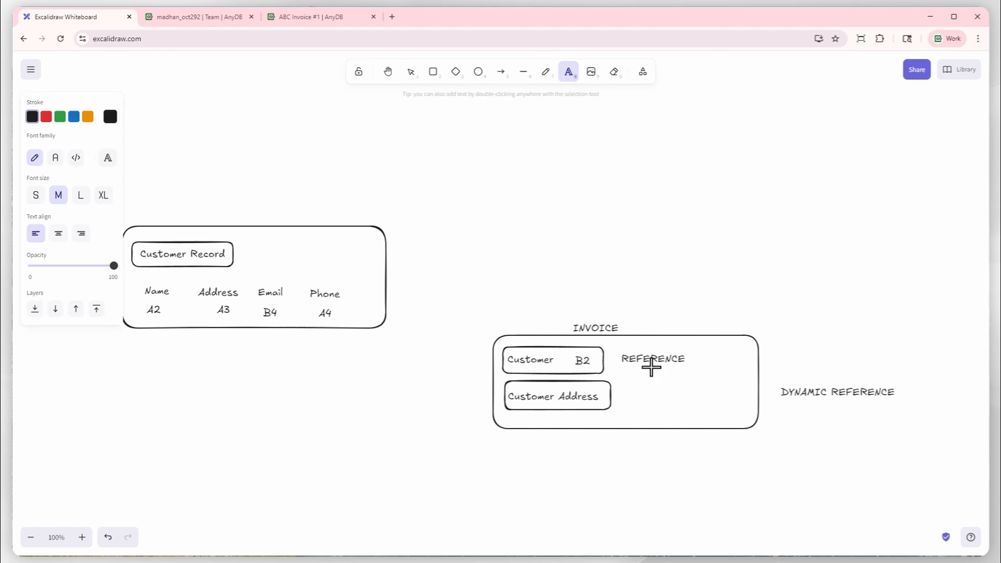
pyautogui.click(626, 444)
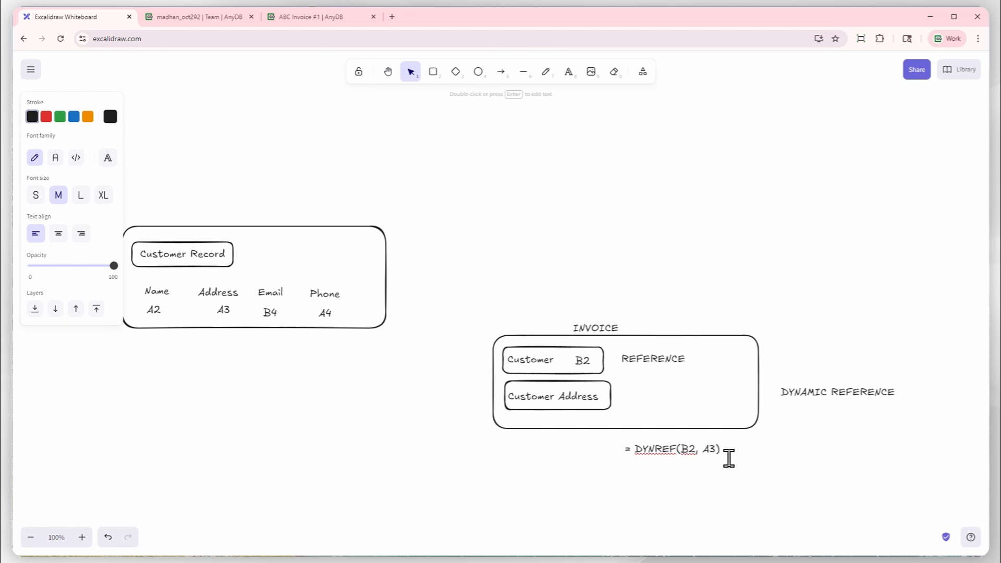
pyautogui.click(717, 484)
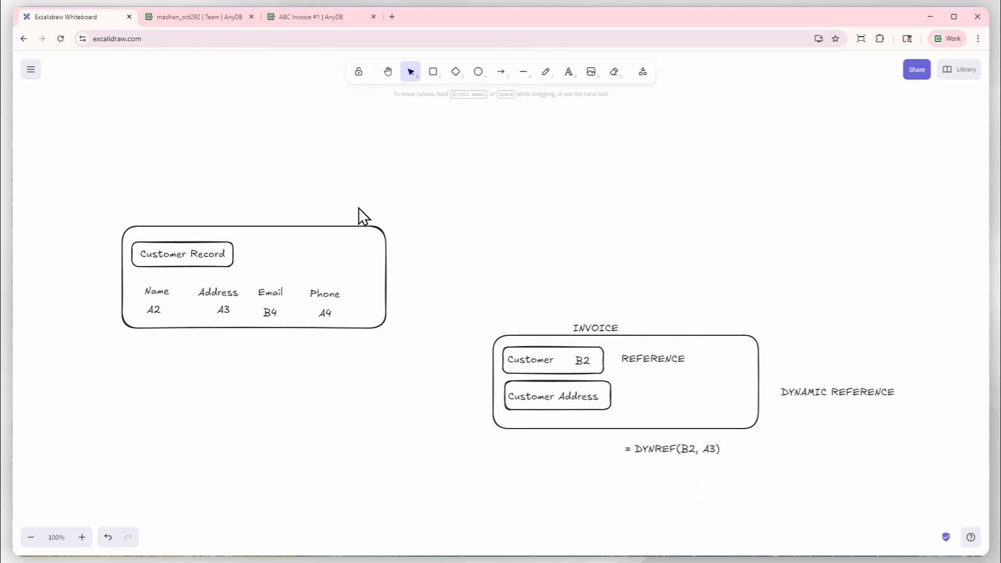
# Switch to the AnyDB template designer and enter the formula = DYNREF(B2, A3) in the invoice's Address cell B3.
pyautogui.click(308, 18)
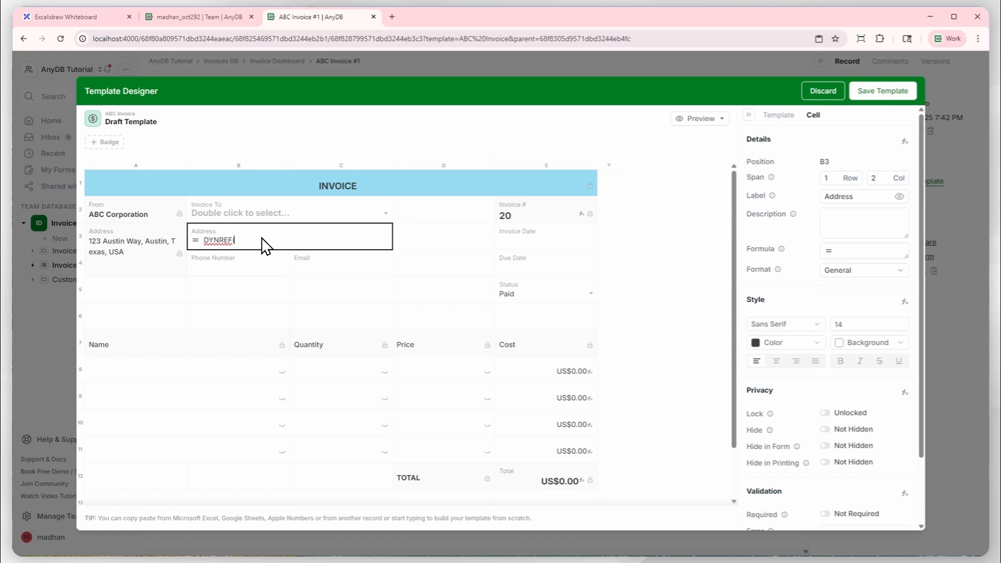
pyautogui.write('B2, A3')
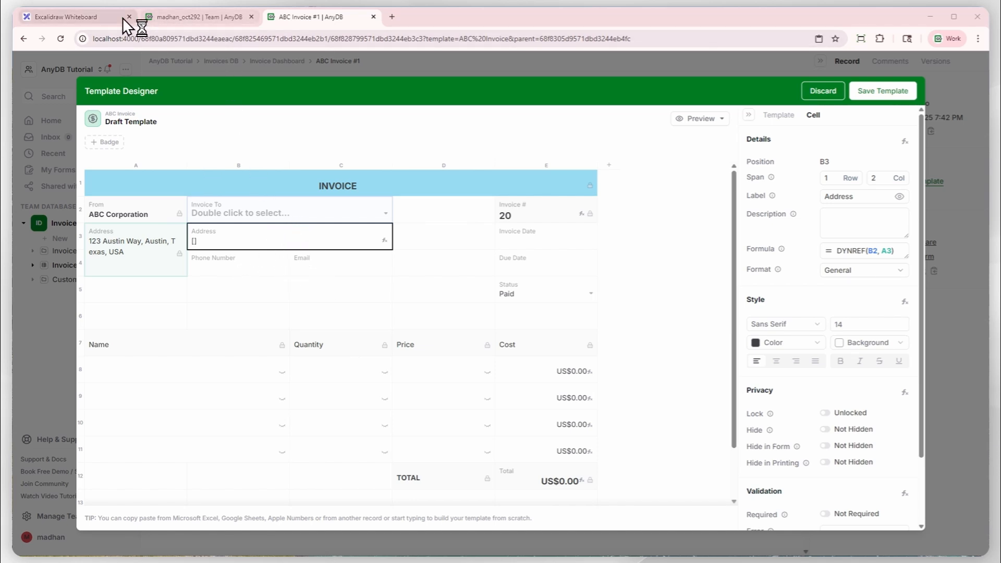
# Return to the Excalidraw whiteboard and extend the invoice box downward to make room for more fields.
pyautogui.click(100, 19)
pyautogui.click(649, 429)
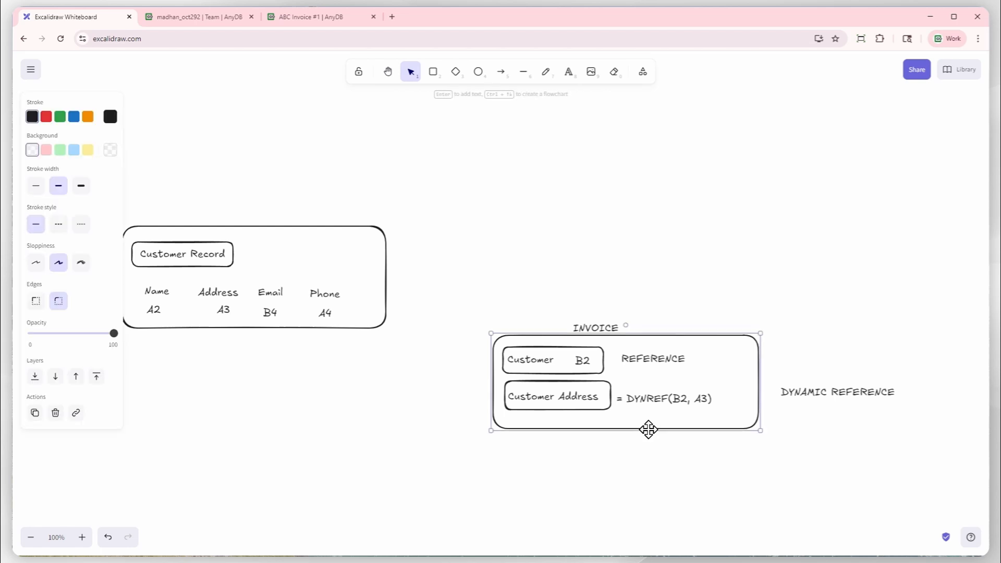
pyautogui.moveTo(758, 431); pyautogui.dragTo(759, 512)
# Duplicate the Customer Address text, place the copy beneath it, and change its wording to Phone Number.
pyautogui.click(590, 398)
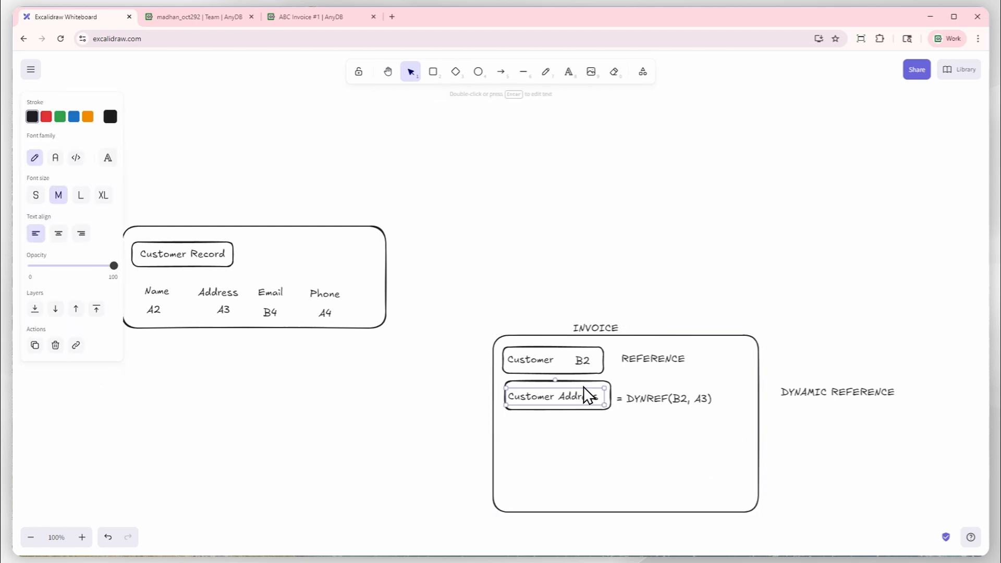
pyautogui.hotkey('ctrl', 'c')
pyautogui.hotkey('ctrl', 'v')
pyautogui.moveTo(576, 424); pyautogui.dragTo(548, 424)
pyautogui.doubleClick(550, 435)
pyautogui.write('A')
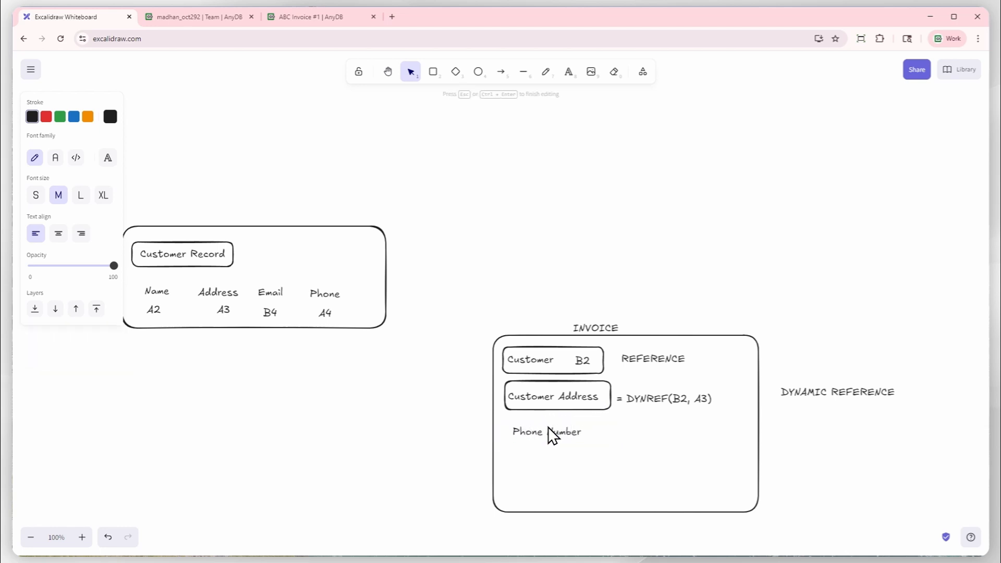
pyautogui.click(824, 464)
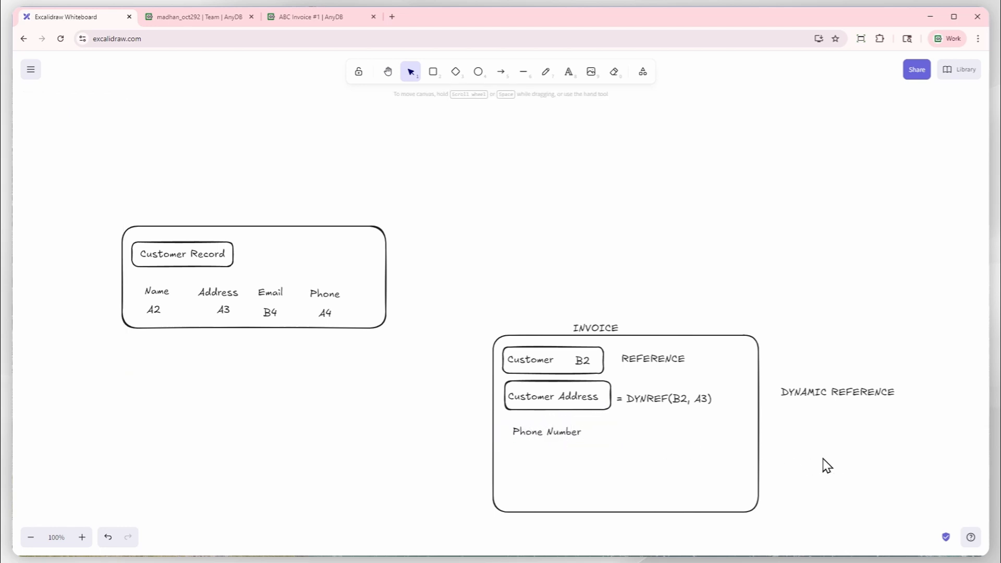
# Remove the outer invoice box and write "= DYNREF(B2, A4)" beside the Phone Number label.
pyautogui.click(567, 73)
pyautogui.click(628, 428)
pyautogui.click(664, 445)
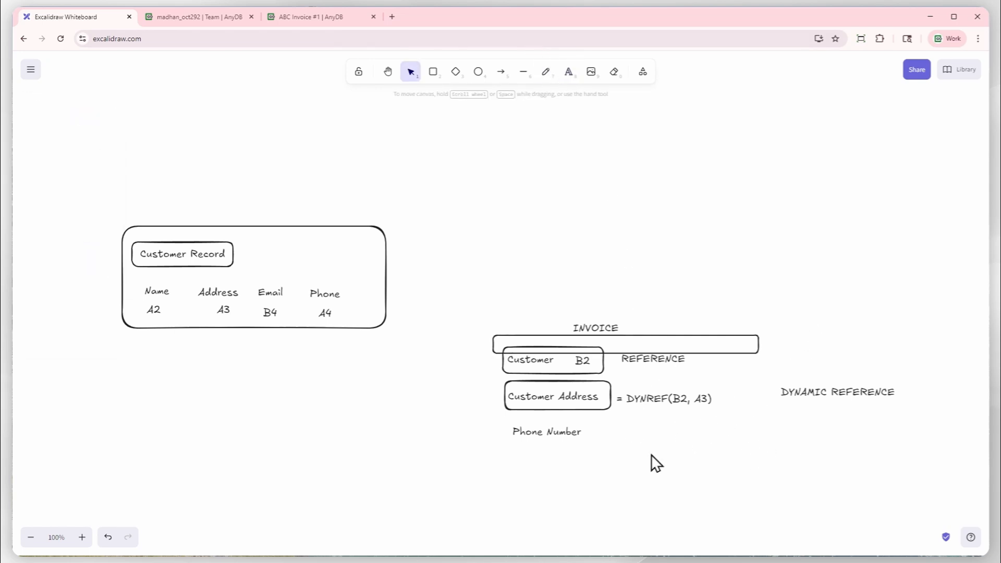
pyautogui.doubleClick(621, 437)
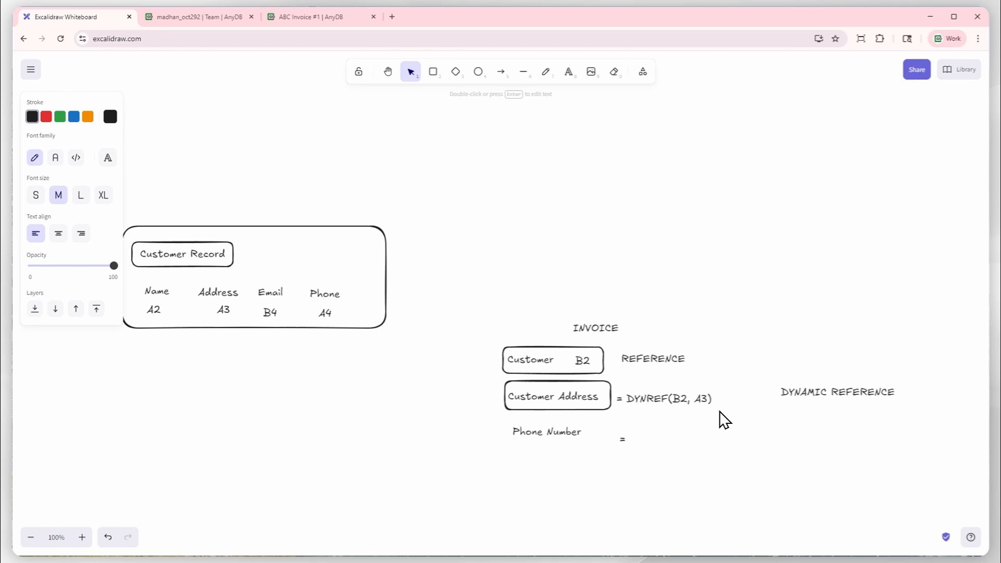
pyautogui.write('= DYNREF(B2,')
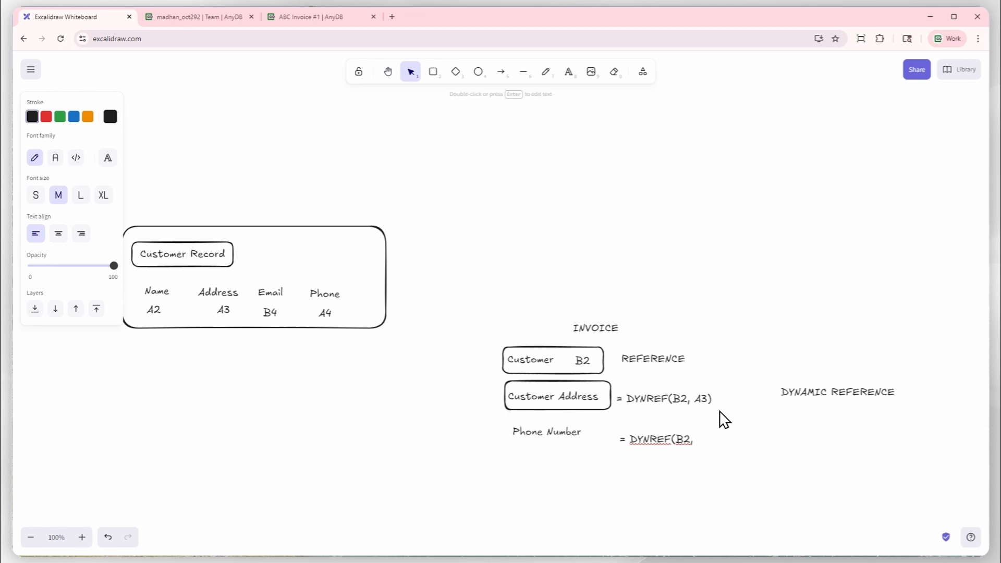
pyautogui.write('A3')
pyautogui.click(736, 429)
# Duplicate the Phone Number label, place the copy beneath it, and change its wording to Email.
pyautogui.click(572, 436)
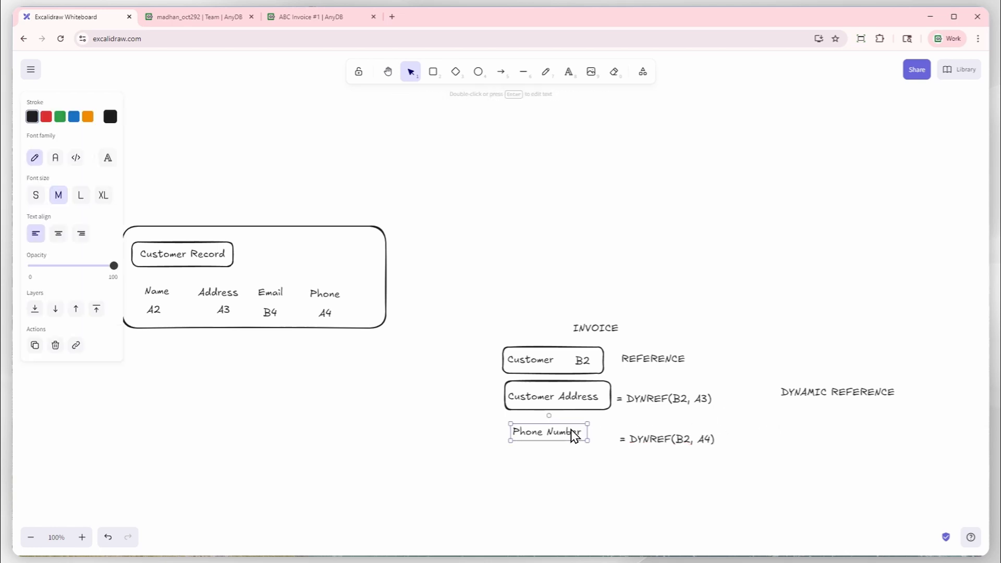
pyautogui.moveTo(573, 439); pyautogui.dragTo(556, 483)
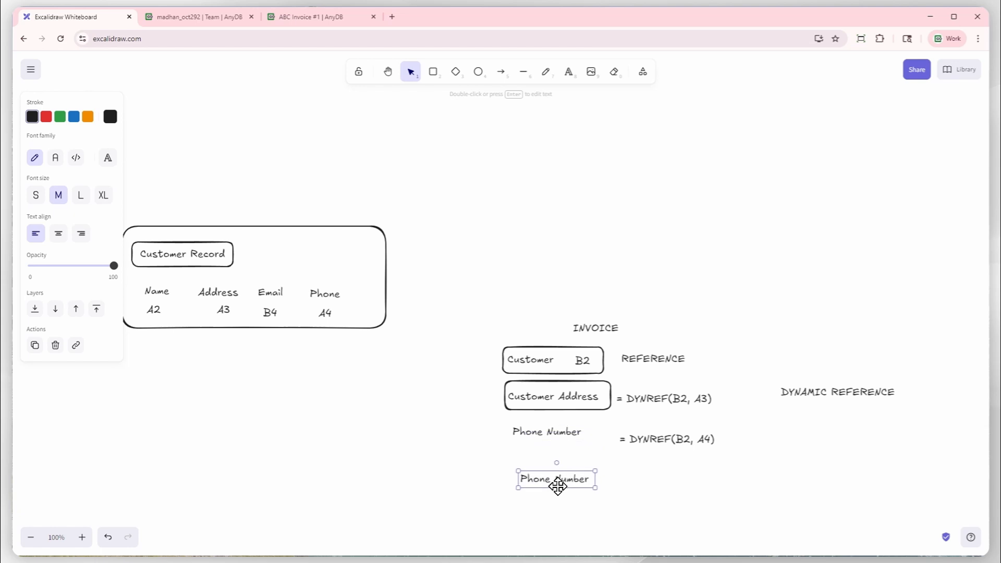
pyautogui.doubleClick(556, 483)
pyautogui.write('Email')
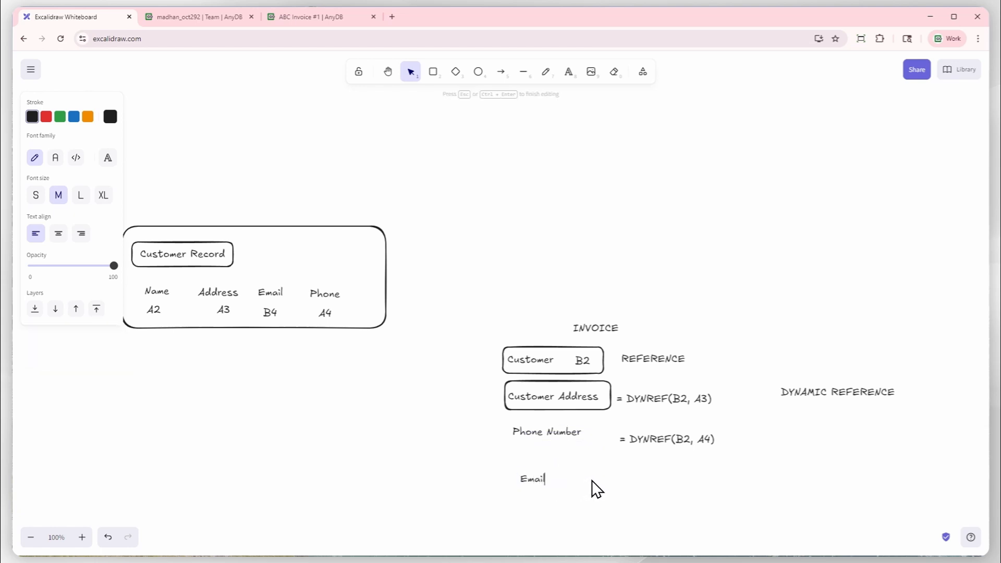
pyautogui.click(659, 518)
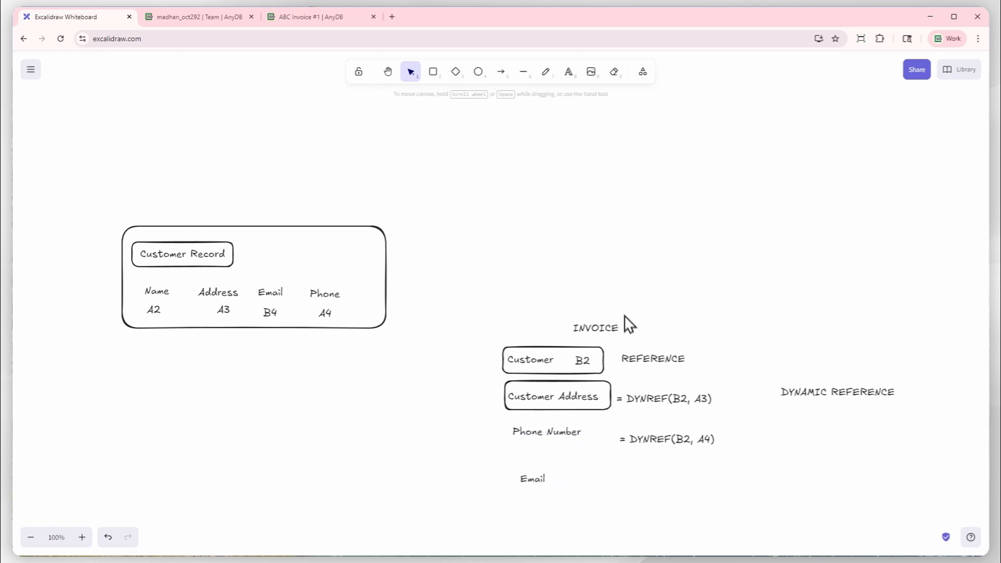
# Write "= DYNREF(B2, B4)" beside the Email label on the whiteboard.
pyautogui.click(568, 71)
pyautogui.click(626, 475)
pyautogui.write('=')
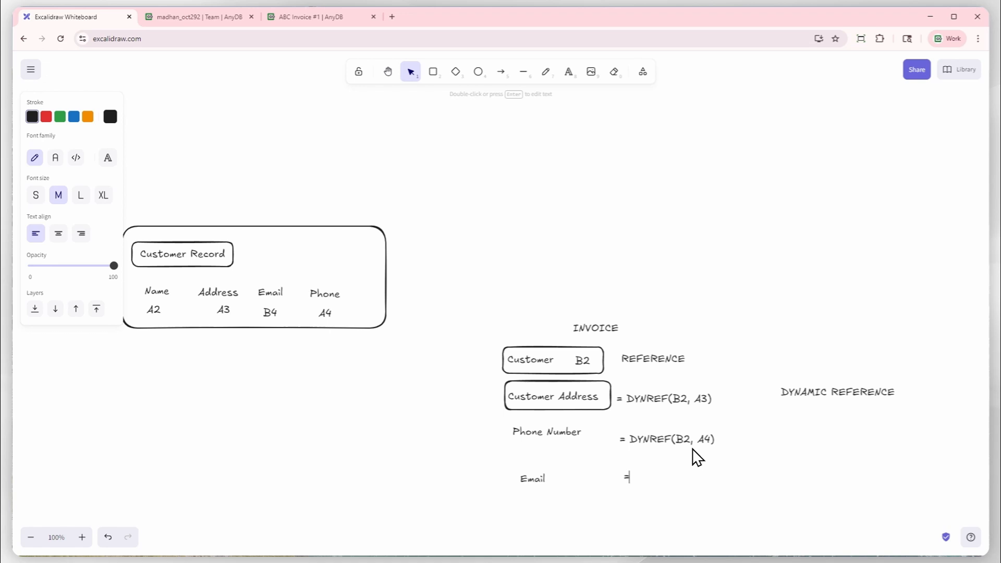
pyautogui.write(' DYNREF(B2, B4')
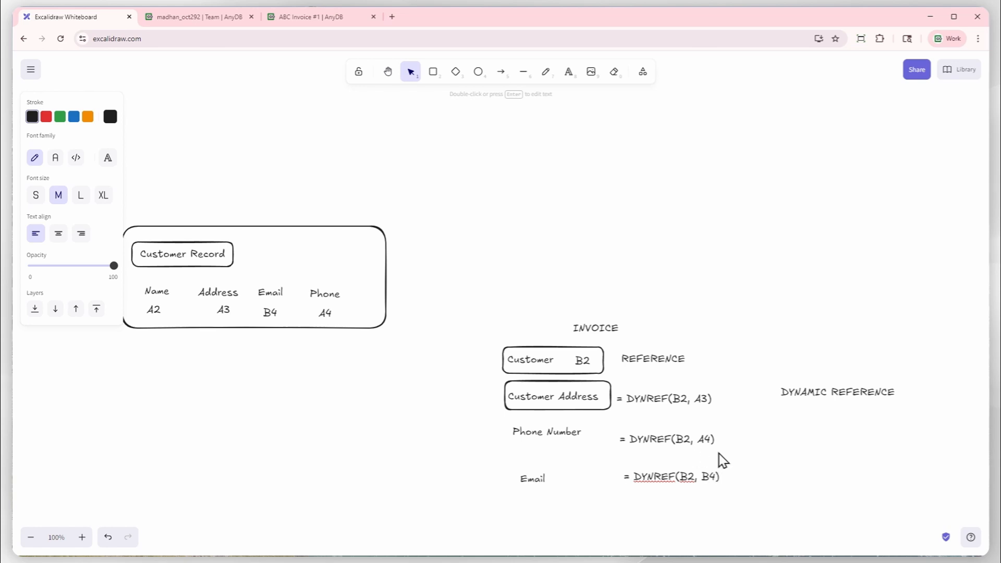
pyautogui.click(782, 478)
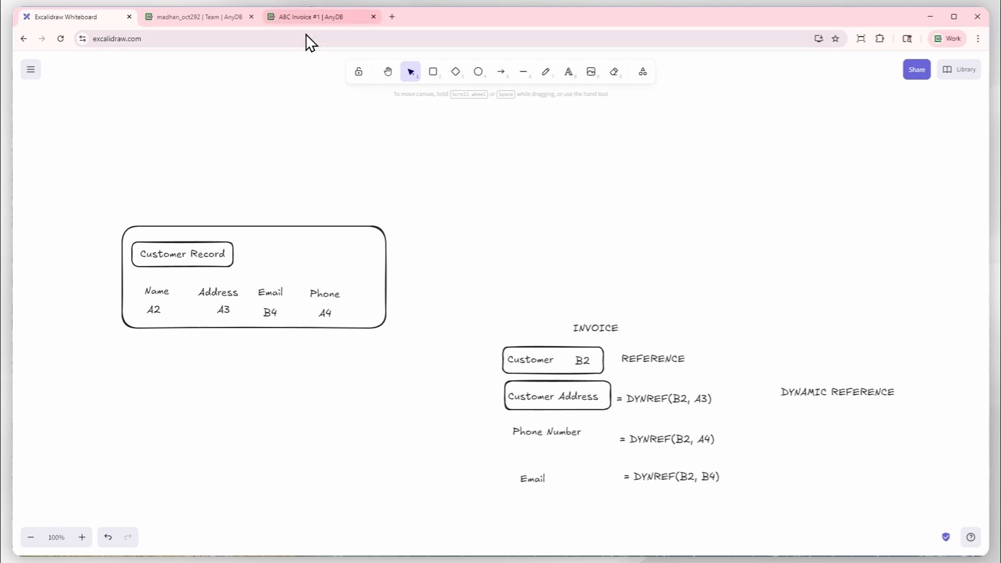
# Switch to the AnyDB template designer and enter the formula = DYNREF(B2, A4) in the invoice's Phone Number cell B4.
pyautogui.click(306, 18)
pyautogui.click(241, 263)
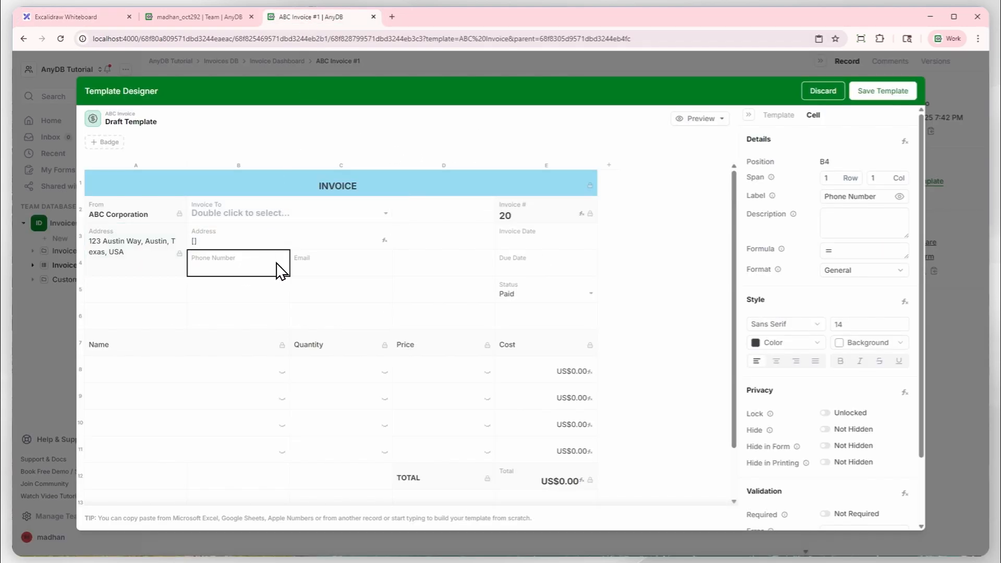
pyautogui.write('= DYNREF(B2, A4')
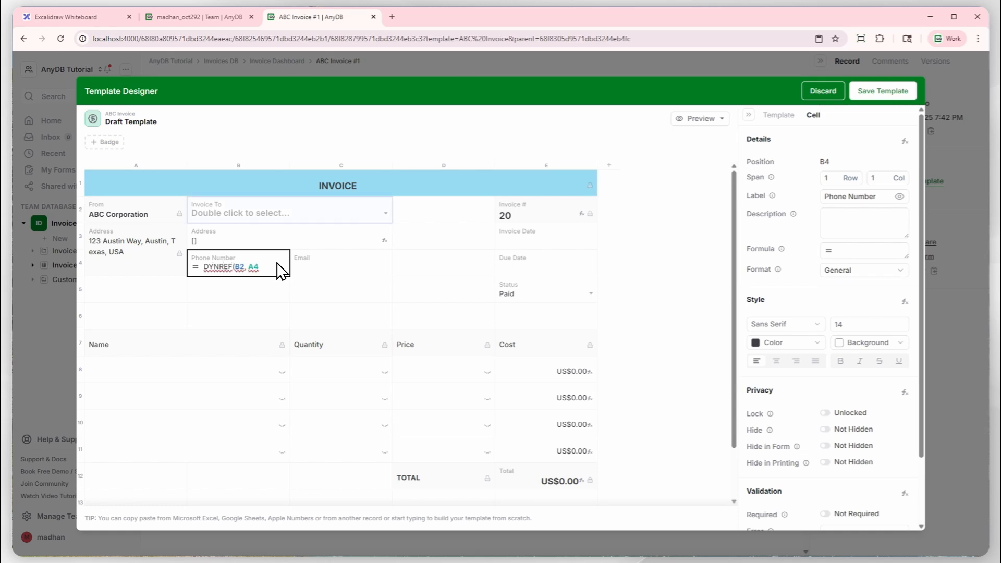
pyautogui.press('Return')
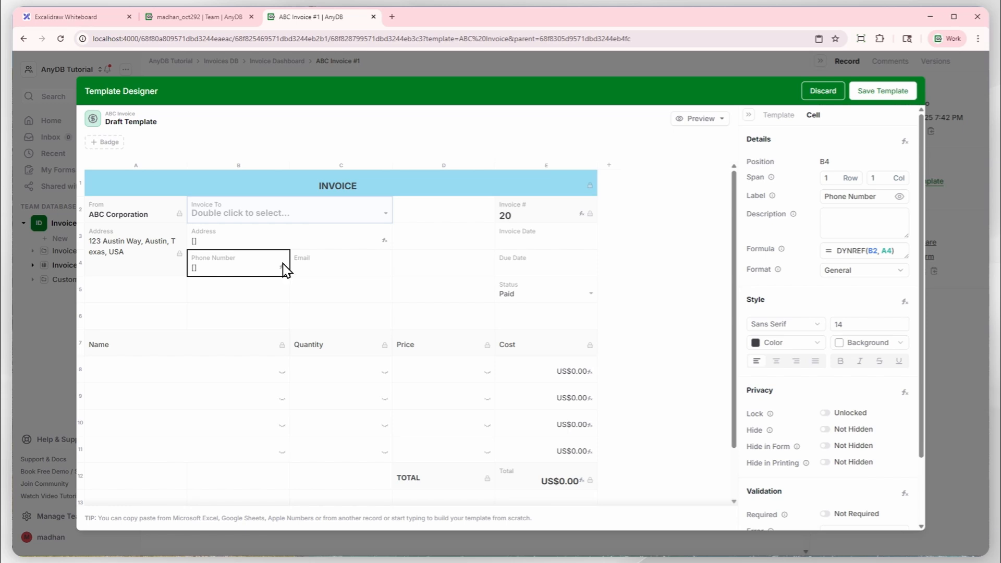
# Enter the formula = DYNREF(B2, B4) in the invoice's Email cell C4.
pyautogui.click(329, 262)
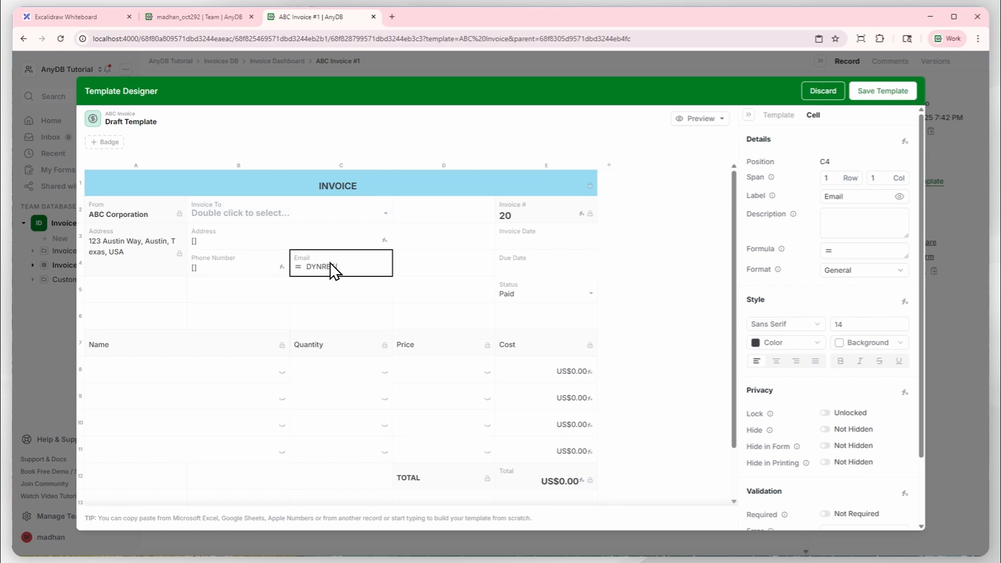
pyautogui.write('=DYNREF(B2')
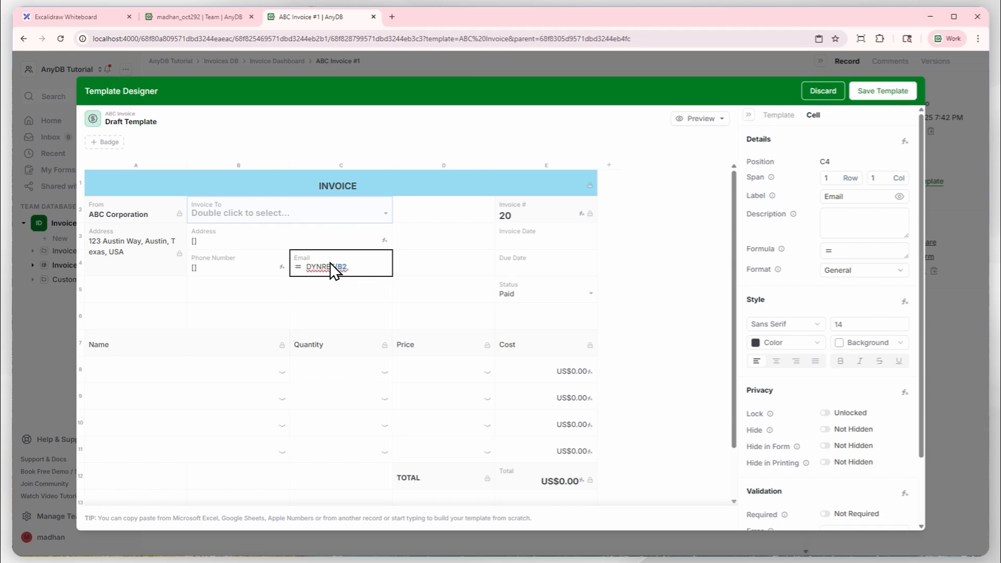
pyautogui.write(', B3')
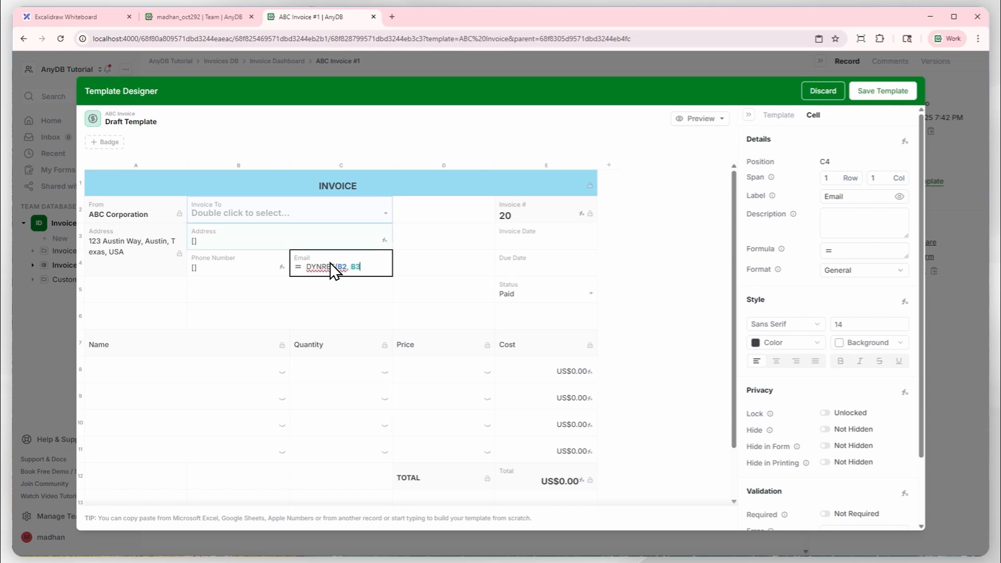
pyautogui.press('BackSpace')
pyautogui.write('4)')
pyautogui.press('Return')
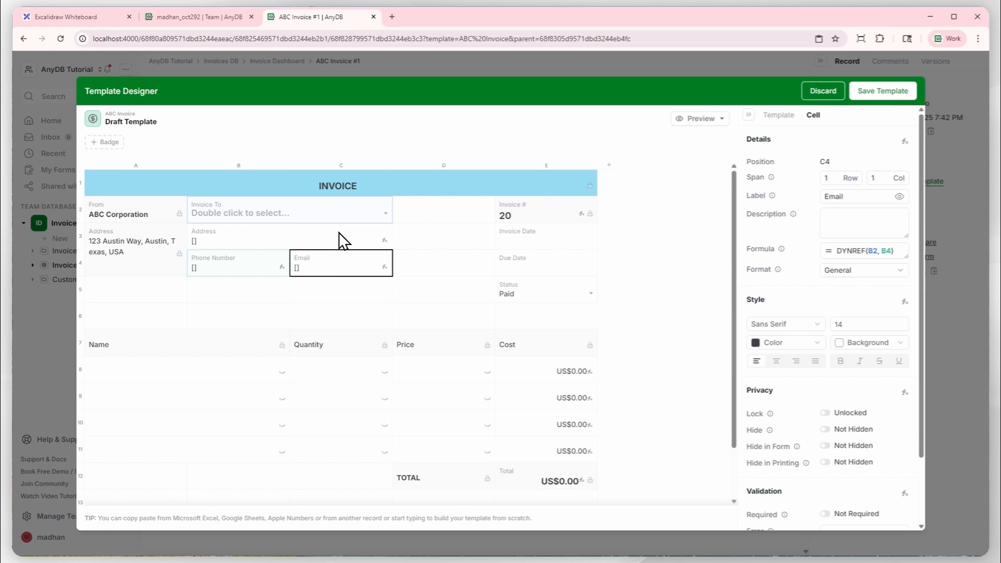
# Preview the invoice template as a record and choose the first recent customer for Invoice To.
pyautogui.click(679, 120)
pyautogui.click(681, 139)
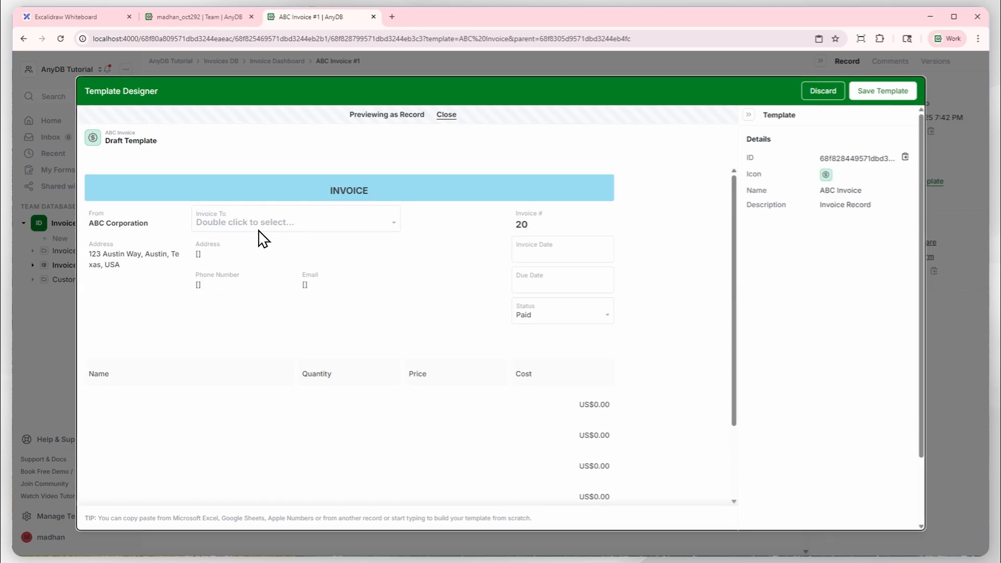
pyautogui.doubleClick(290, 228)
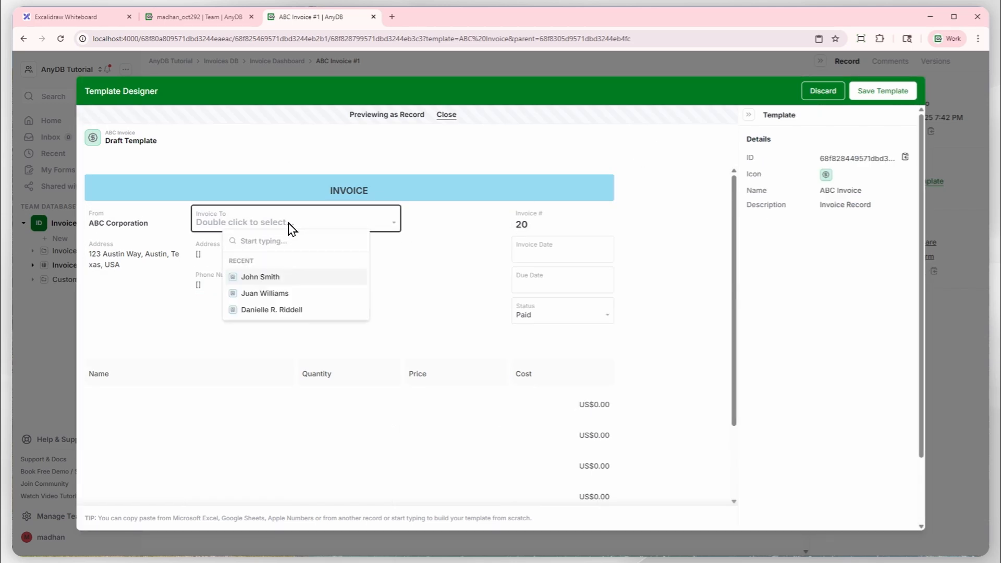
pyautogui.click(270, 276)
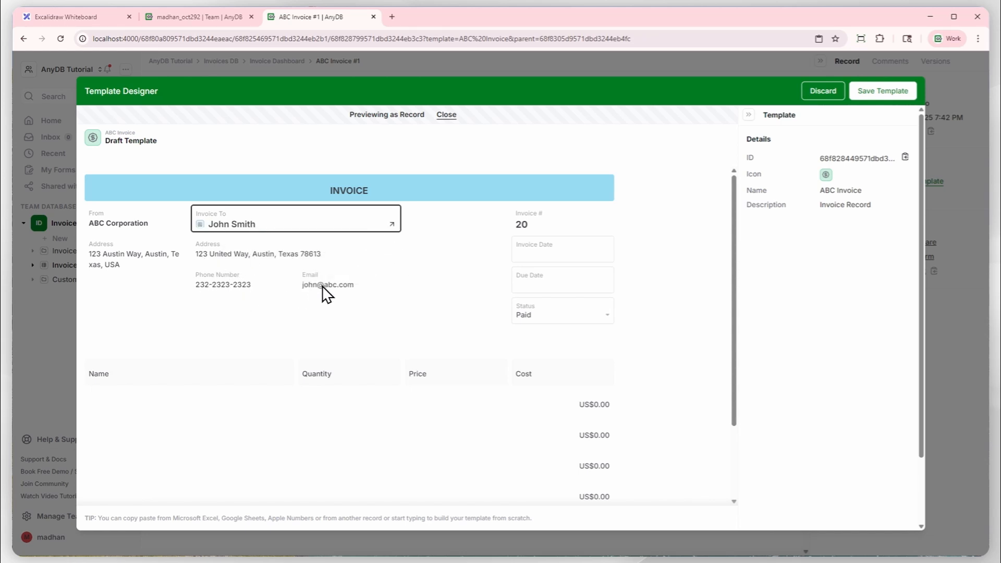
# Clear the selected customer from the Invoice To field in the record preview.
pyautogui.click(334, 222)
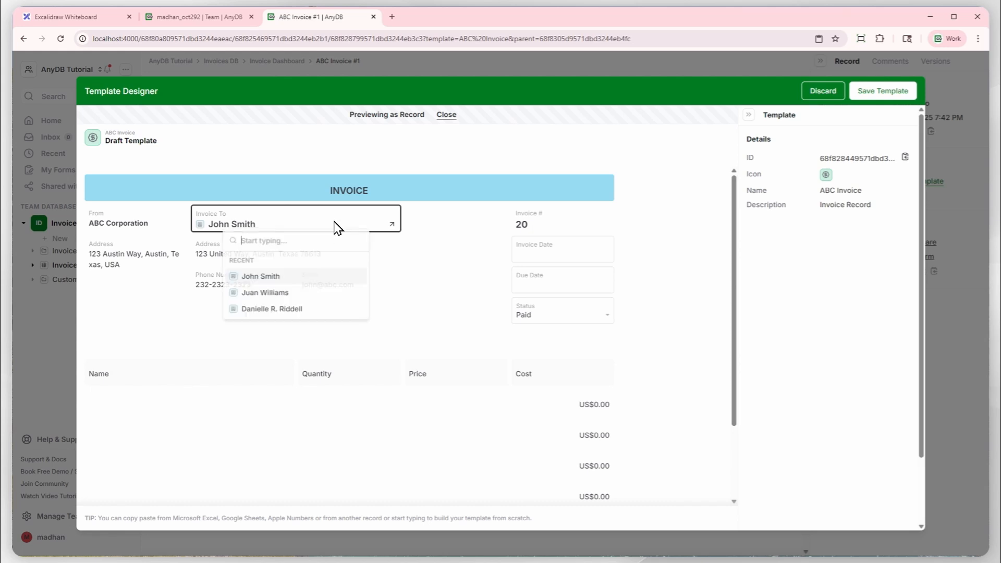
pyautogui.click(392, 251)
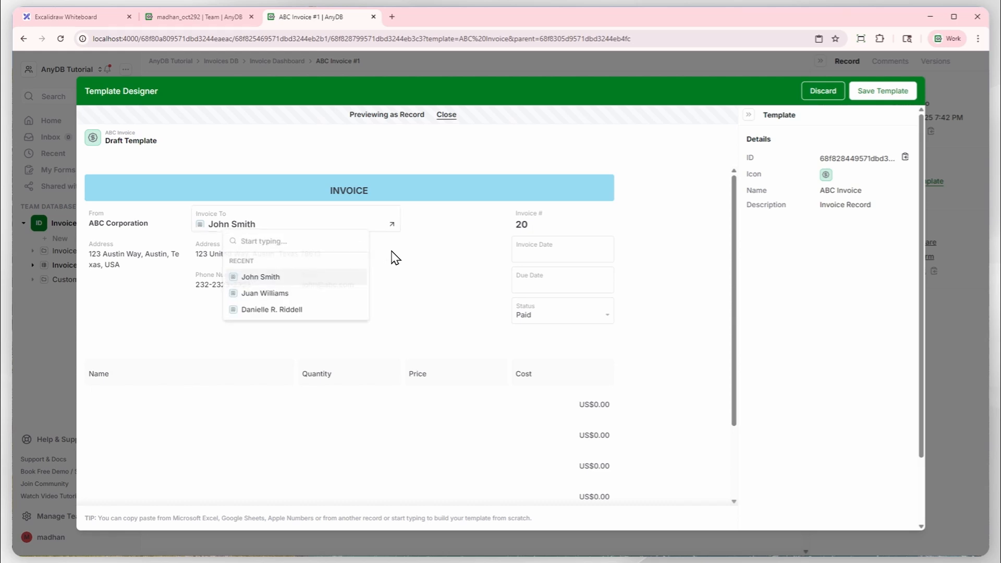
pyautogui.click(350, 230)
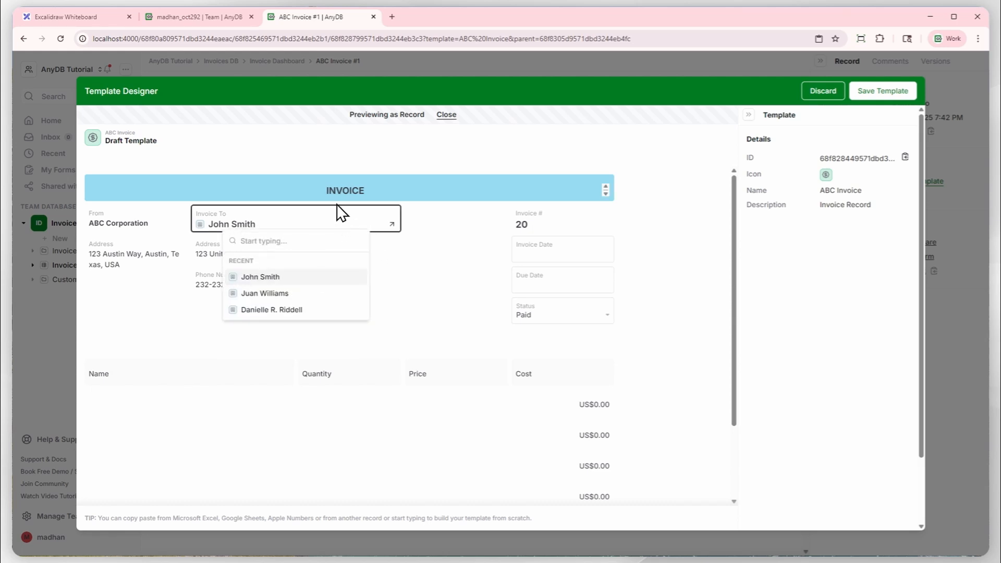
pyautogui.click(291, 193)
pyautogui.click(341, 223)
pyautogui.press('Delete')
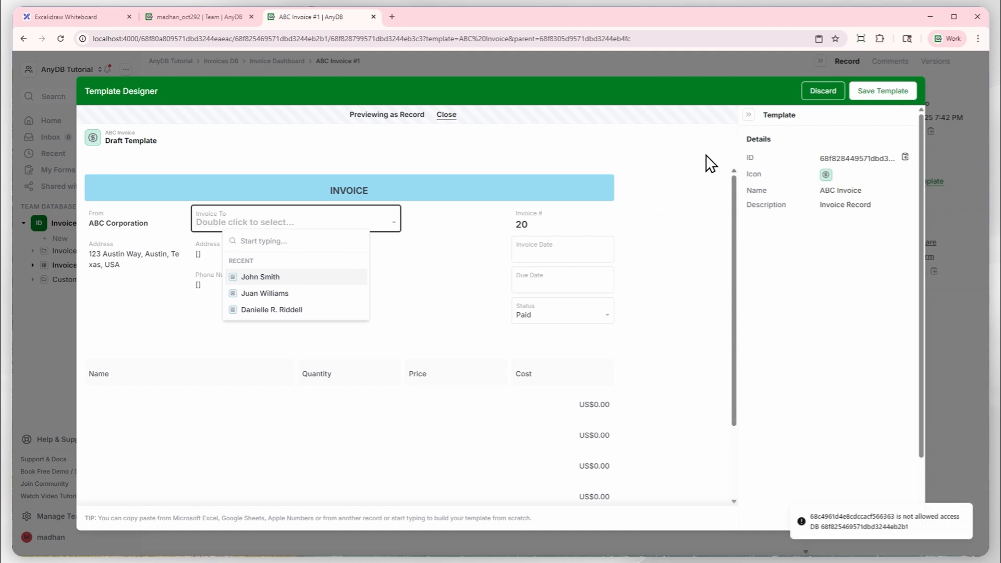
# Close the record preview and save the ABC Invoice template.
pyautogui.click(445, 115)
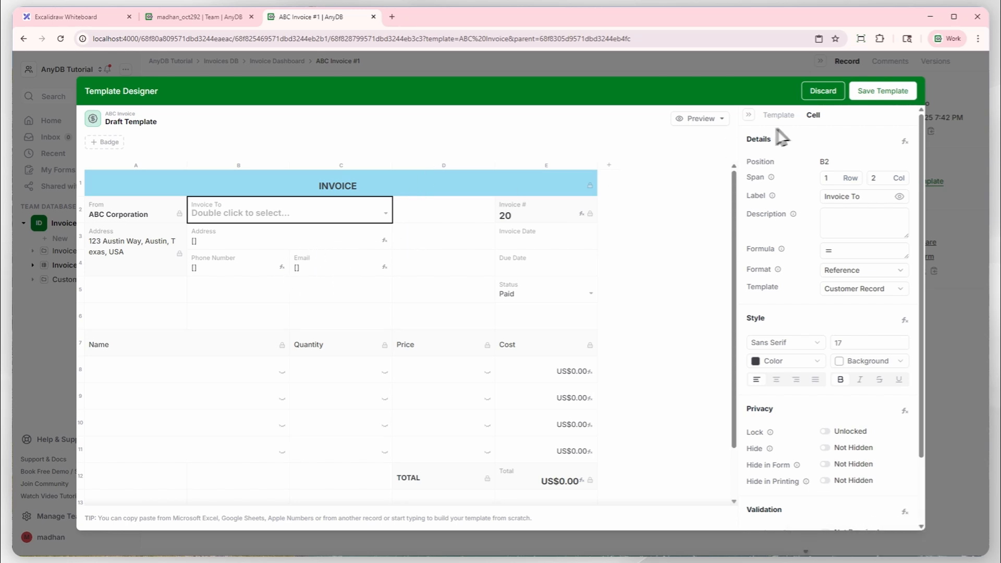
pyautogui.click(883, 91)
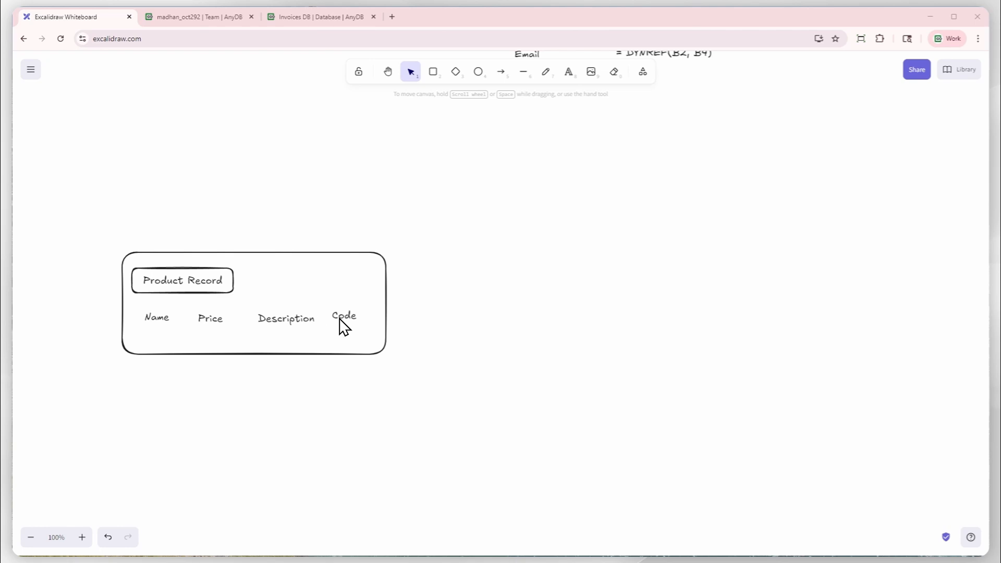
# Return from the whiteboard to AnyDB and start building a new blank template in Invoices DB.
pyautogui.click(313, 21)
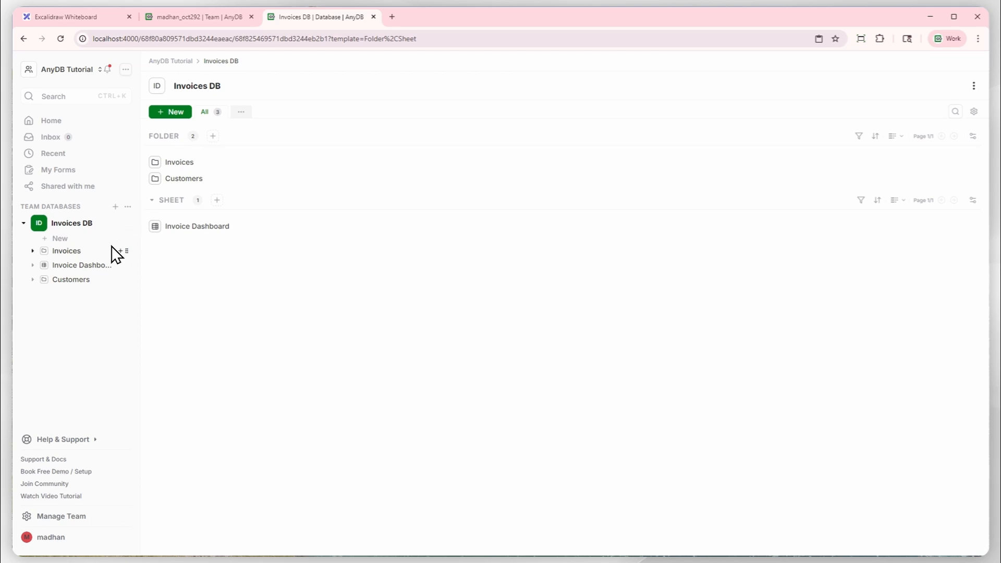
pyautogui.click(59, 239)
pyautogui.click(492, 405)
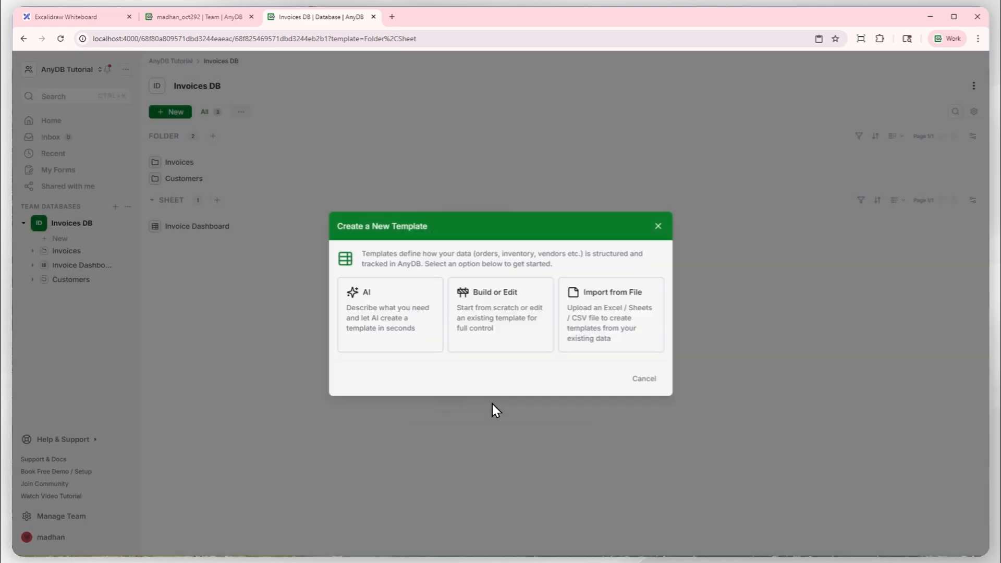
pyautogui.click(469, 335)
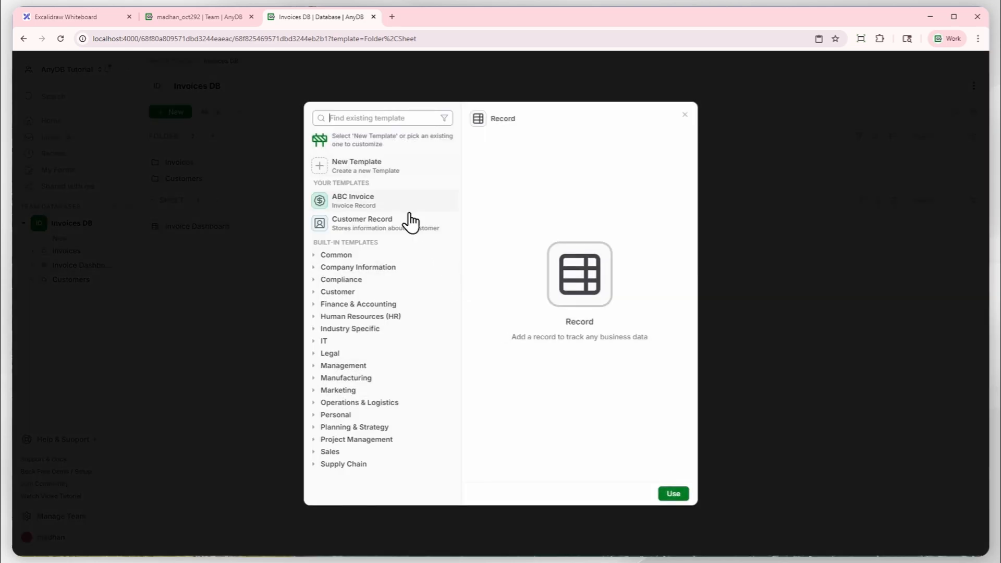
pyautogui.click(388, 167)
pyautogui.click(156, 214)
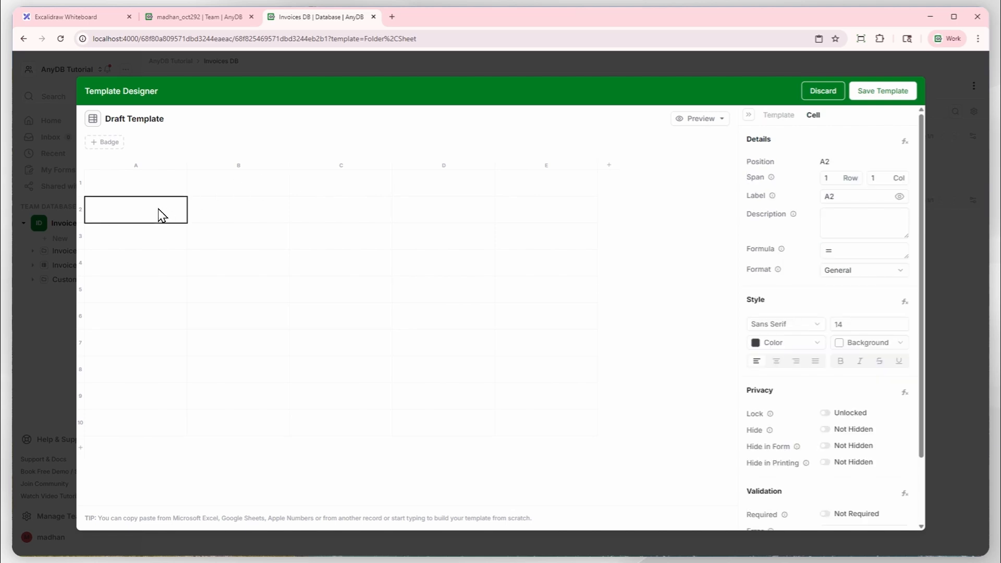
# Merge cells A1:D1 of the draft template and enter the heading PRODUCT.
pyautogui.moveTo(153, 190); pyautogui.dragTo(432, 197)
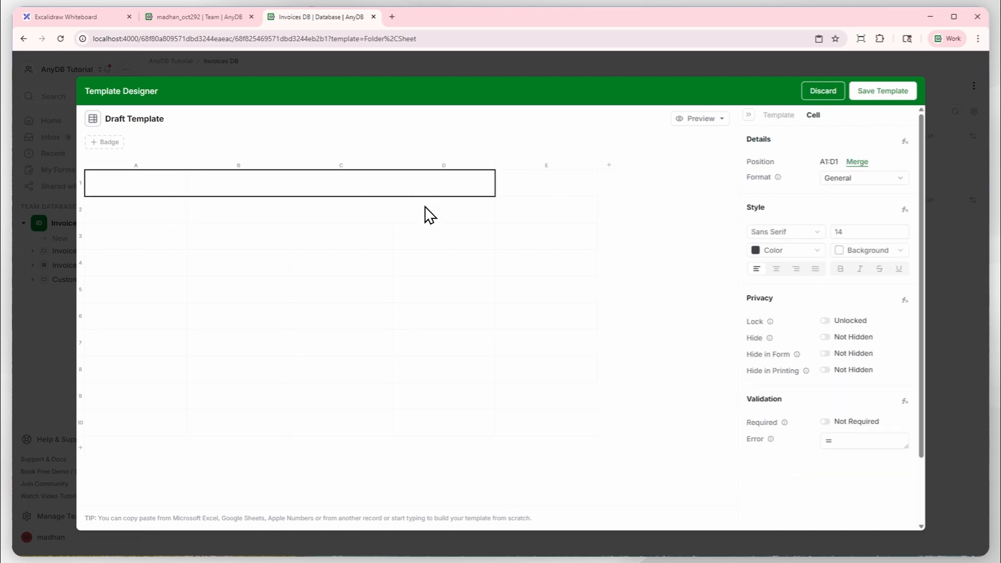
pyautogui.click(857, 162)
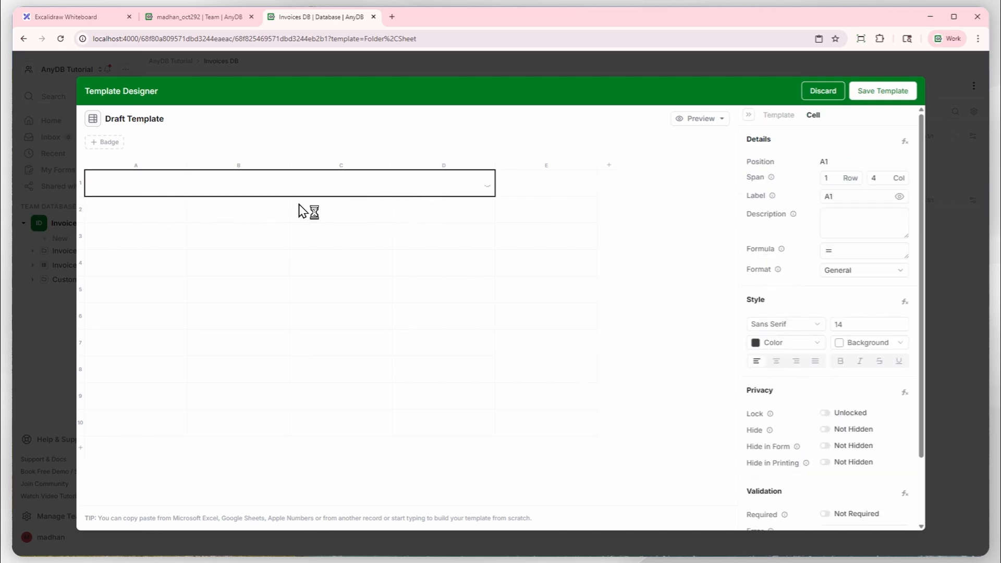
pyautogui.write('PRODUCT')
pyautogui.press('Return')
pyautogui.press('Up')
# Format the PRODUCT heading with a light blue background, centred bold text and a larger font size, and lock the cell.
pyautogui.click(836, 342)
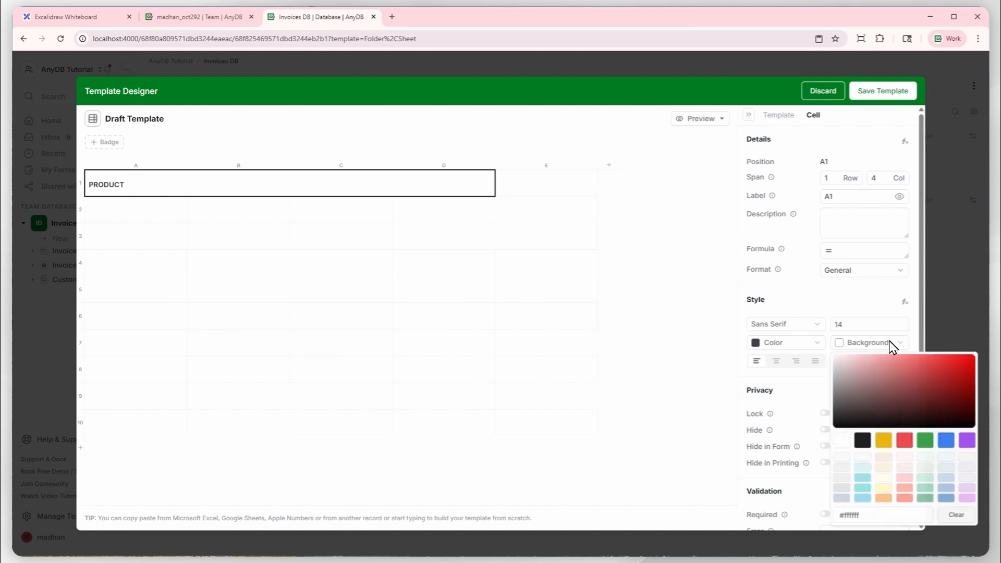
pyautogui.click(947, 489)
pyautogui.click(776, 360)
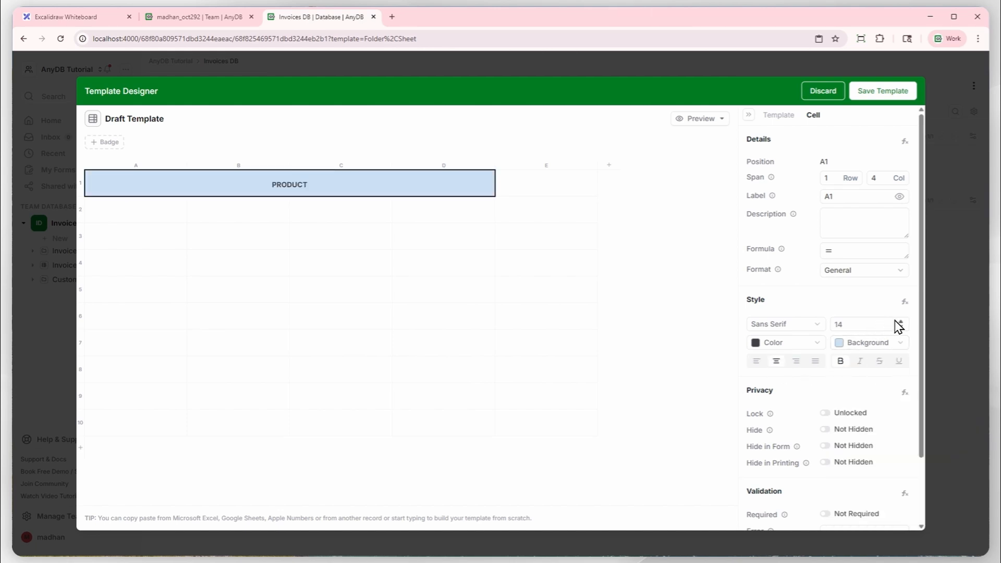
pyautogui.click(905, 321)
pyautogui.click(904, 322)
pyautogui.click(904, 321)
pyautogui.click(905, 322)
pyautogui.click(824, 413)
# Label cell A2 Name and extend it across columns A to C.
pyautogui.click(169, 215)
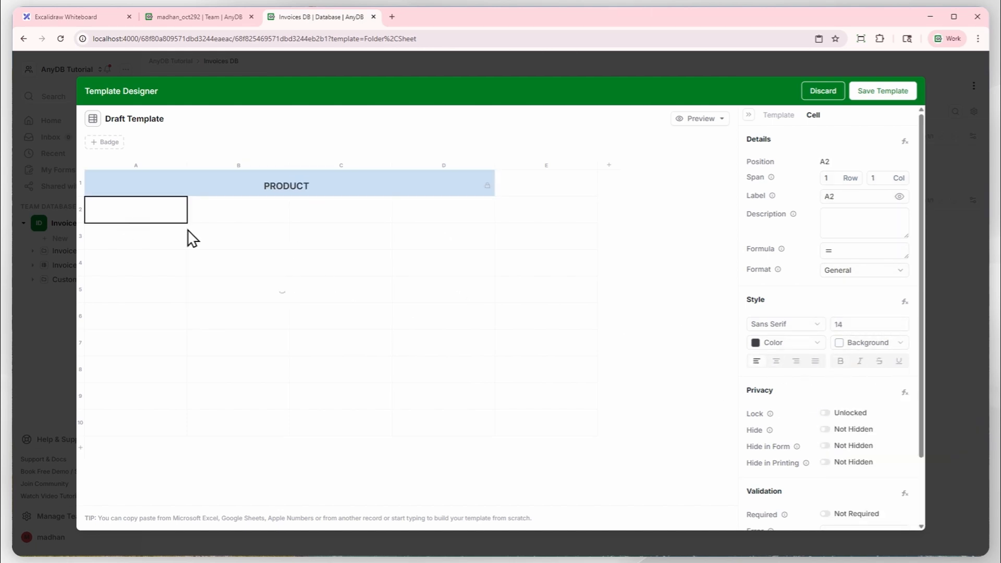
pyautogui.write('Name')
pyautogui.press('Return')
pyautogui.press('Up')
pyautogui.click(886, 174)
pyautogui.click(886, 175)
# Label cell D2 Price and change its cell format from General.
pyautogui.click(425, 206)
pyautogui.write('Price')
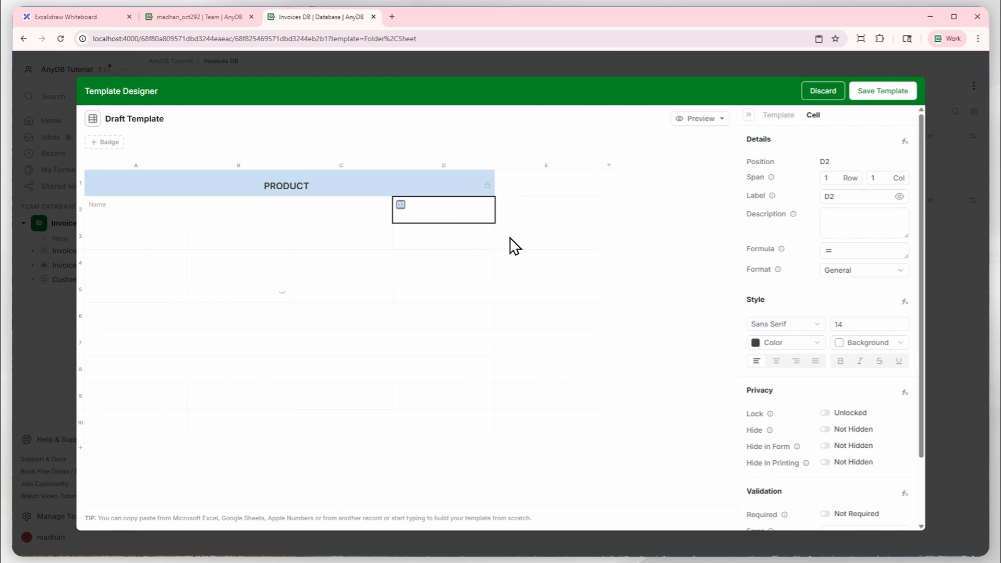
pyautogui.press('Return')
pyautogui.press('Up')
pyautogui.click(857, 270)
pyautogui.click(862, 324)
# Label cell A3 Description and extend it across columns A to C.
pyautogui.click(176, 249)
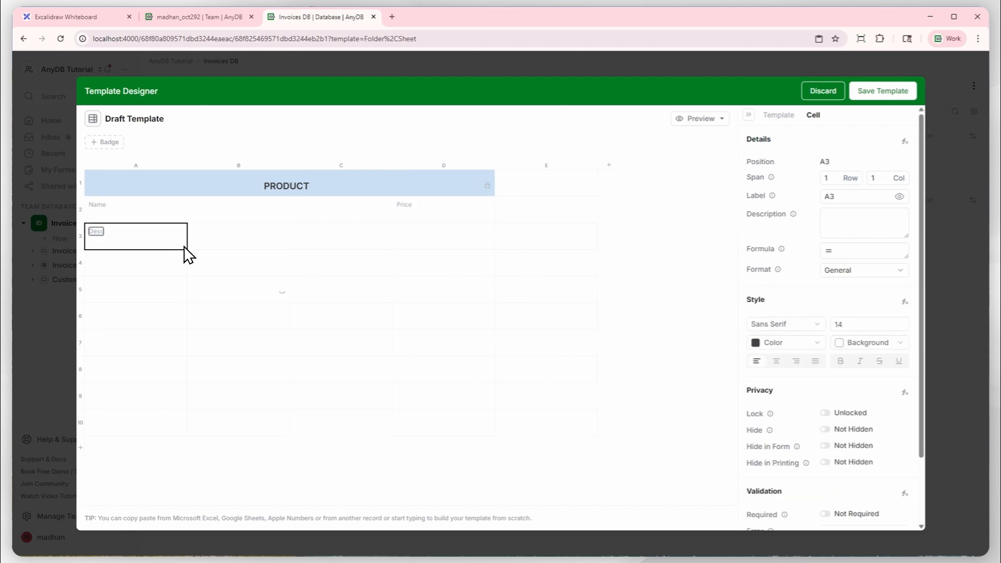
pyautogui.write('Description')
pyautogui.click(888, 175)
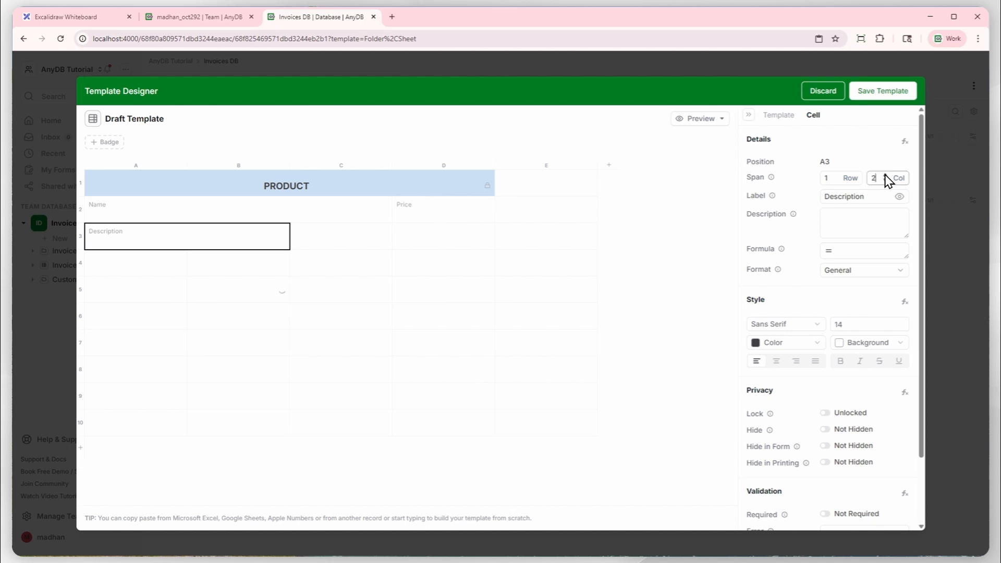
pyautogui.click(887, 176)
# Label cell D3 Code, beside the Description field.
pyautogui.click(427, 251)
pyautogui.write('Code')
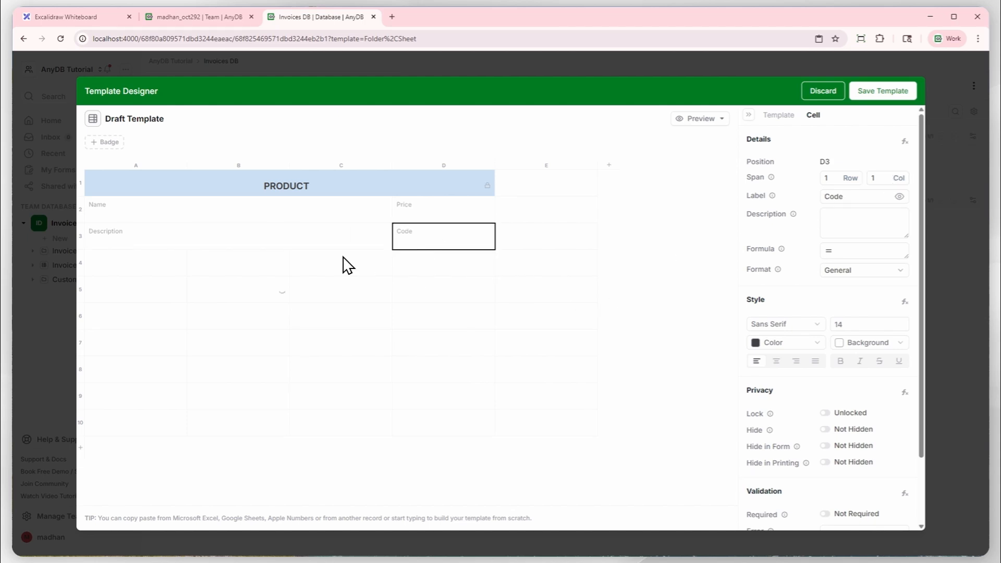
pyautogui.click(346, 264)
pyautogui.click(279, 299)
pyautogui.click(310, 273)
# Replace the Draft Template title with the formula = IF(A2, A2, 'Product Not Set').
pyautogui.click(158, 119)
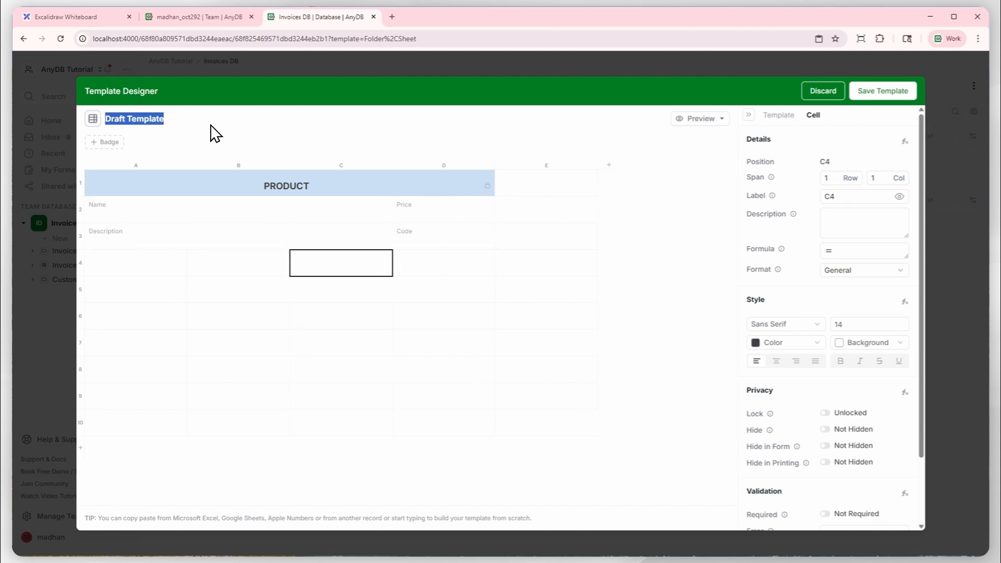
pyautogui.write('= IF(A2, A2,')
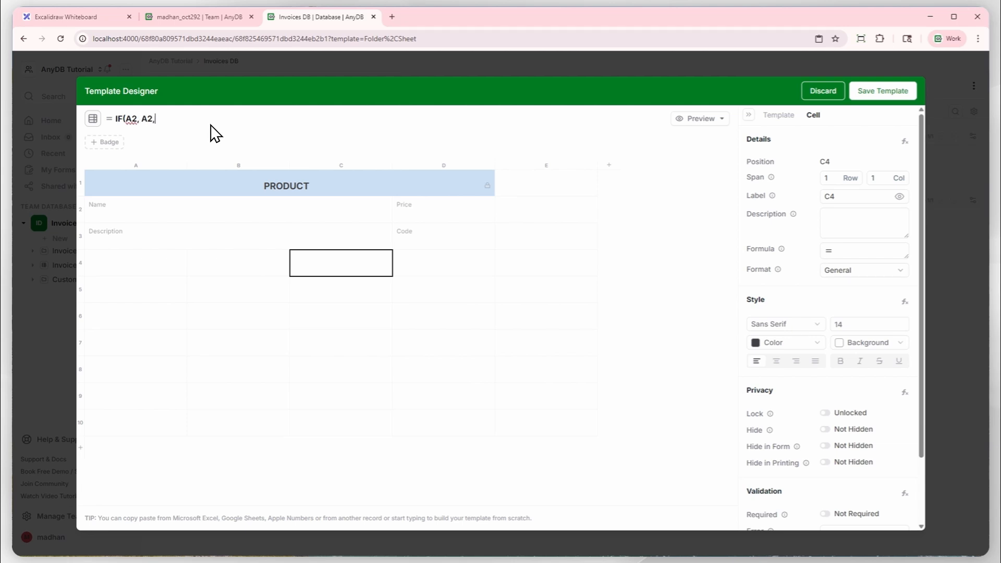
pyautogui.write(" 'Product Not Set')")
pyautogui.press('Return')
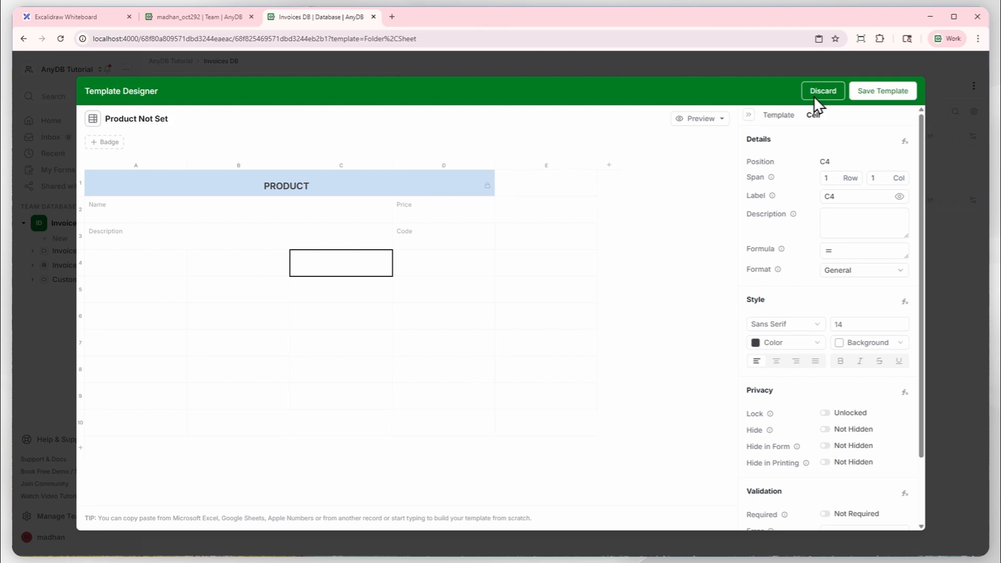
# Preview the template as a record, test the Price field with 232, clear it and close the preview.
pyautogui.click(700, 119)
pyautogui.click(692, 137)
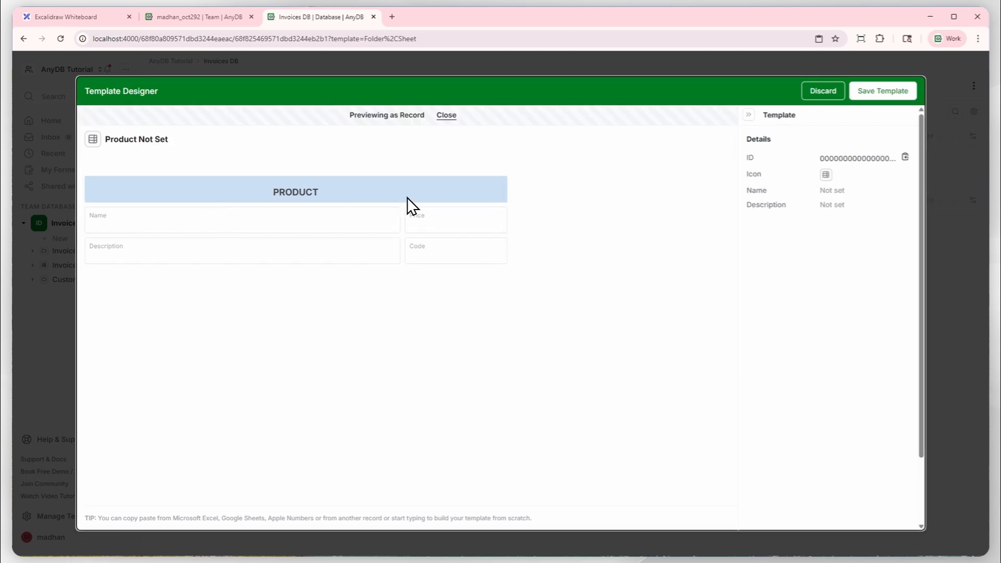
pyautogui.click(308, 209)
pyautogui.click(440, 218)
pyautogui.click(311, 252)
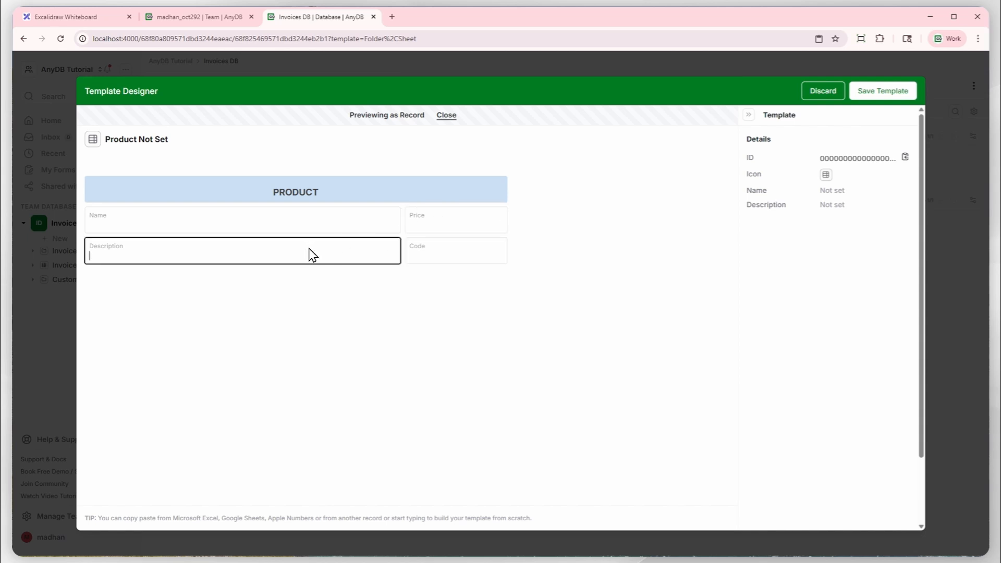
pyautogui.click(424, 230)
pyautogui.write('232')
pyautogui.click(447, 253)
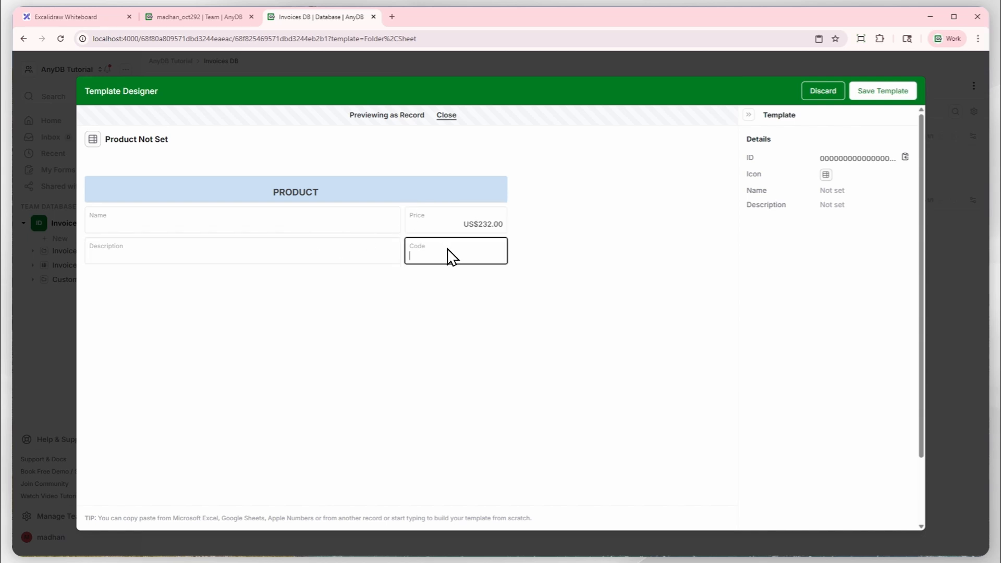
pyautogui.click(474, 221)
pyautogui.press('BackSpace')
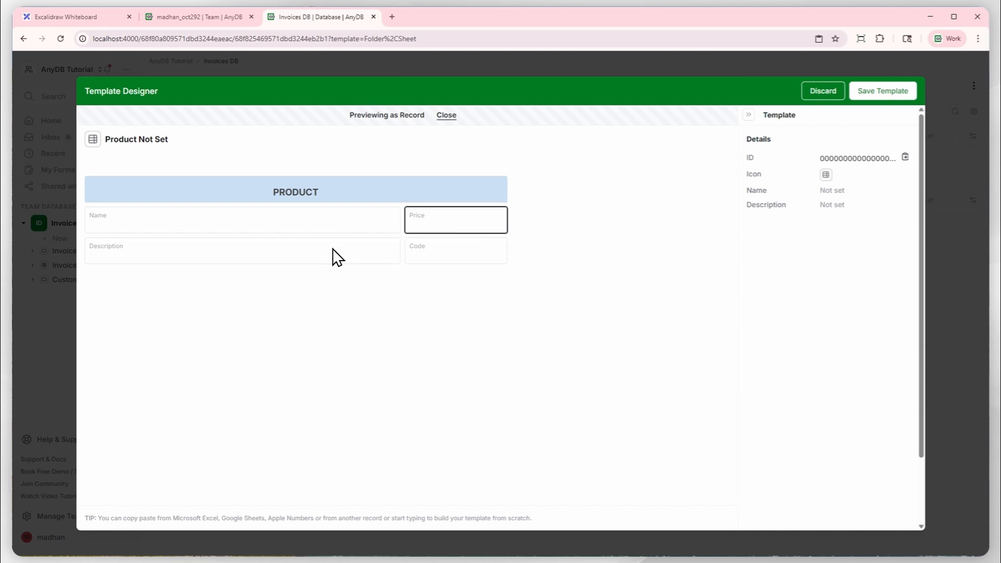
pyautogui.click(343, 249)
pyautogui.click(307, 284)
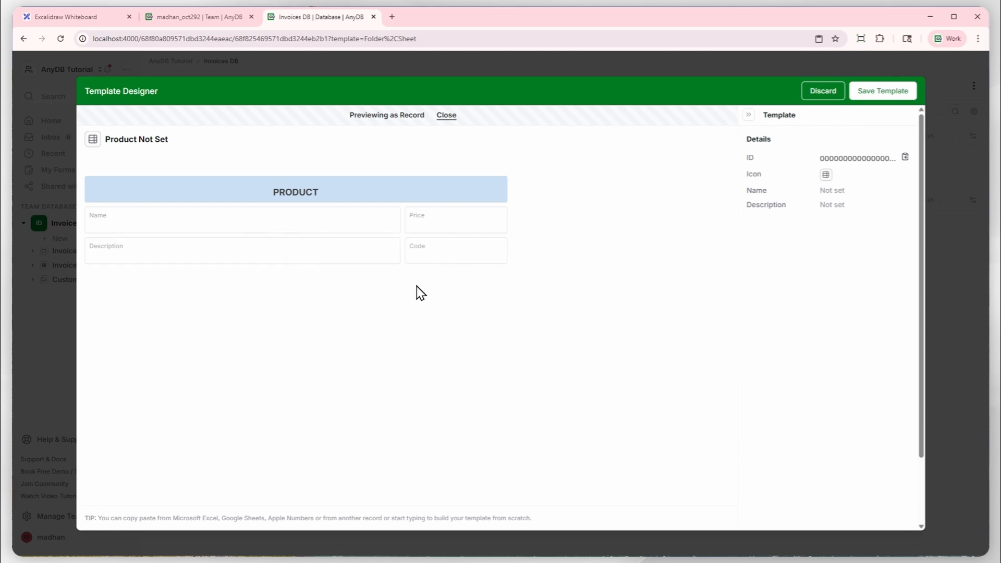
pyautogui.click(447, 116)
# Start saving the template and name it Product Record.
pyautogui.click(867, 91)
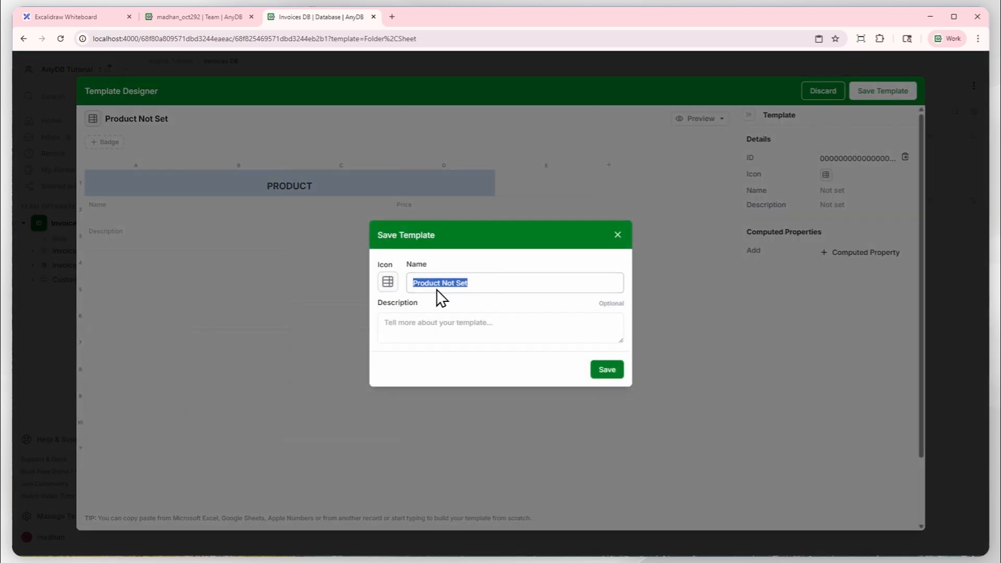
pyautogui.click(483, 290)
pyautogui.hotkey('ctrl', 'a')
pyautogui.write('Product Record')
# Search the template icons for Product, choose the concentric-circles icon and give it a light blue background.
pyautogui.click(387, 282)
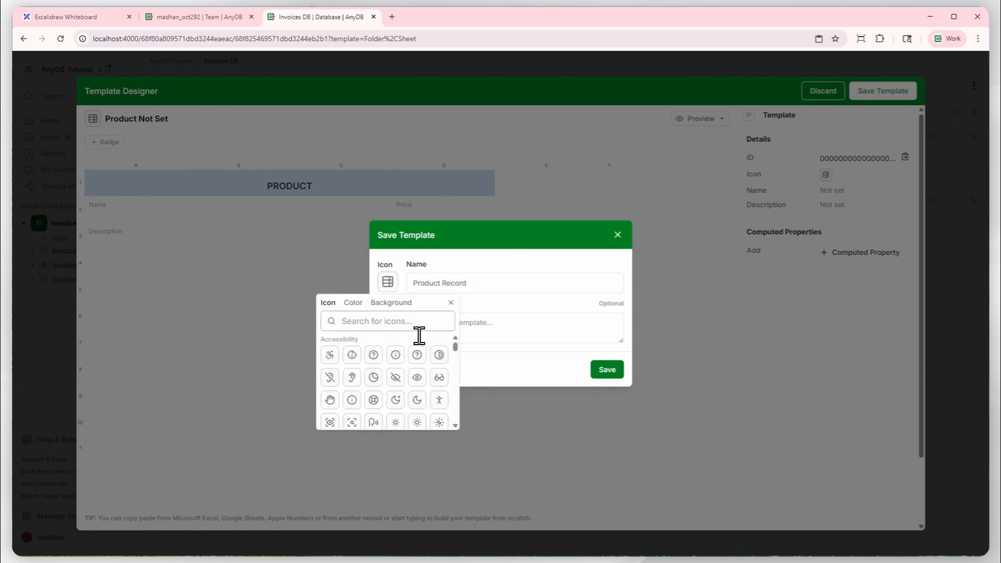
pyautogui.write('Product')
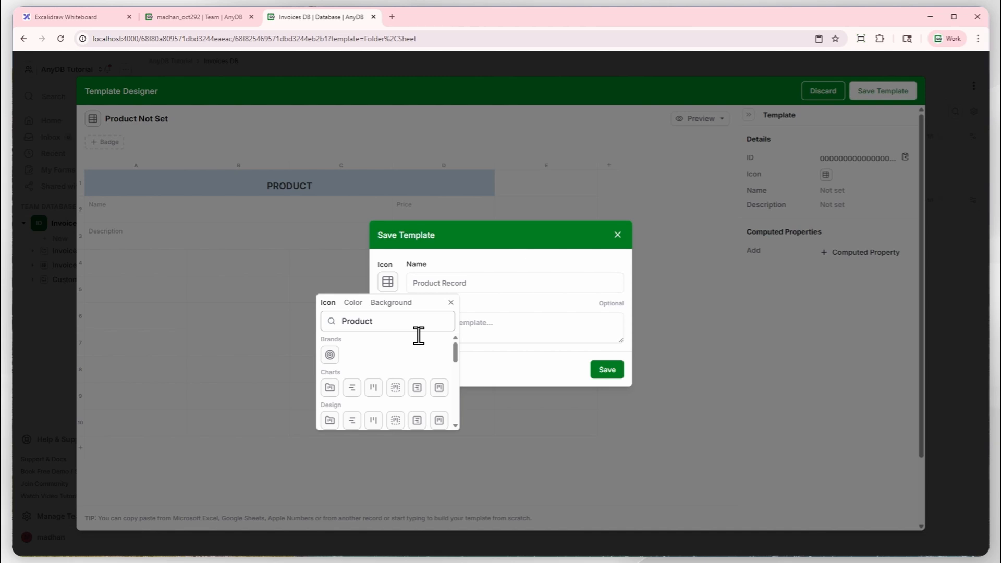
pyautogui.click(331, 355)
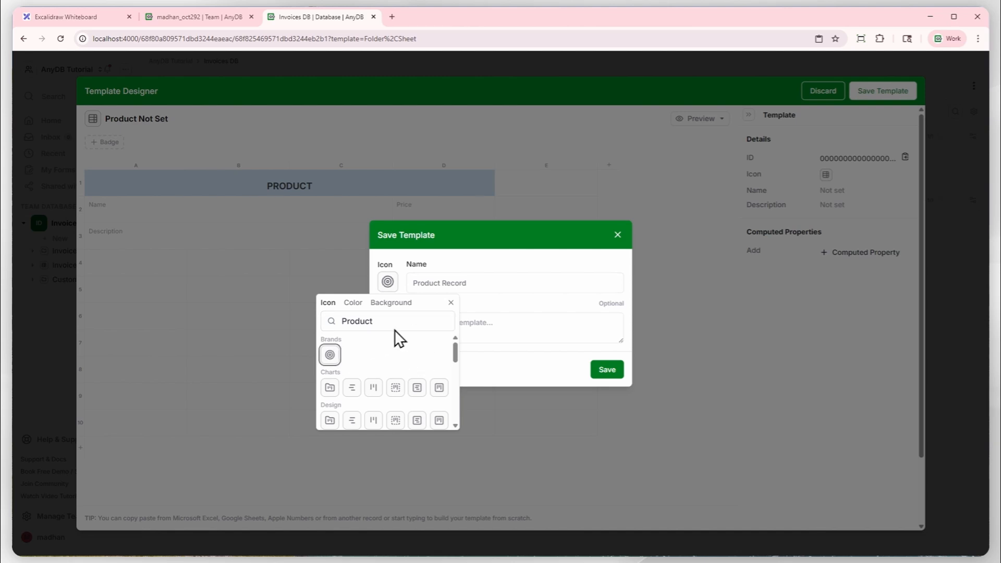
pyautogui.click(397, 304)
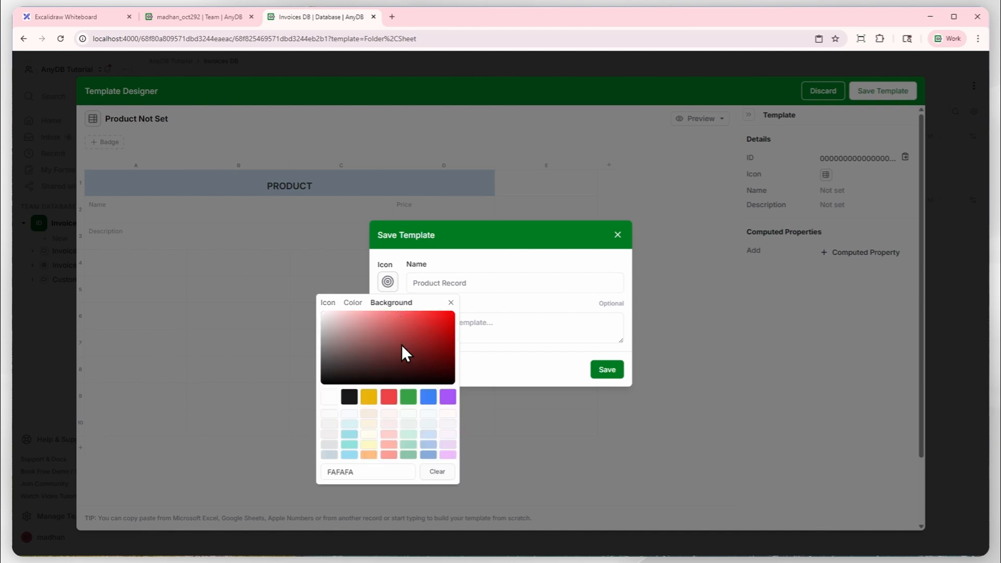
pyautogui.click(428, 452)
pyautogui.click(511, 373)
# Describe the template as Product Details, save it and decline creating a new record from it.
pyautogui.click(511, 329)
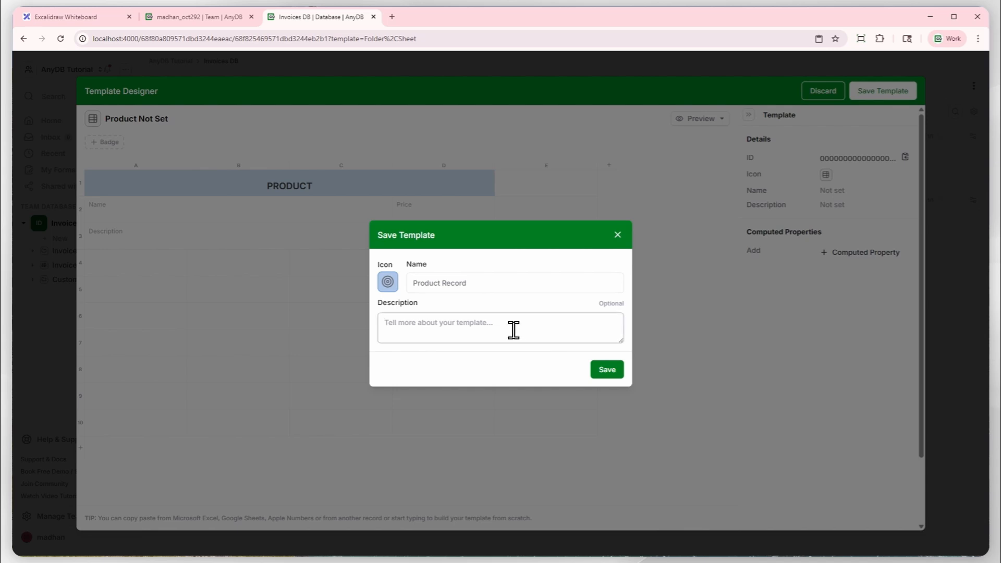
pyautogui.write('Product Details')
pyautogui.click(607, 369)
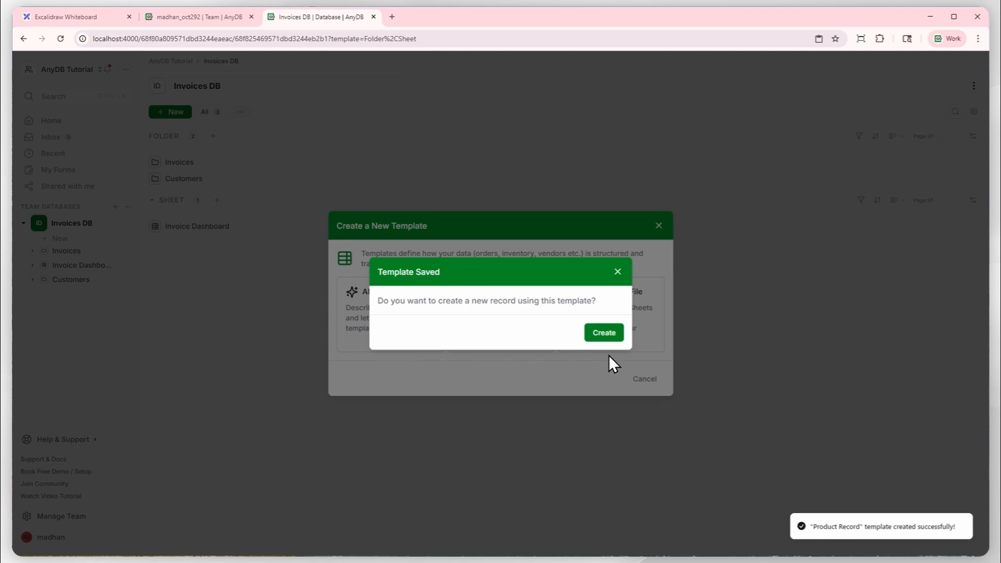
pyautogui.click(617, 272)
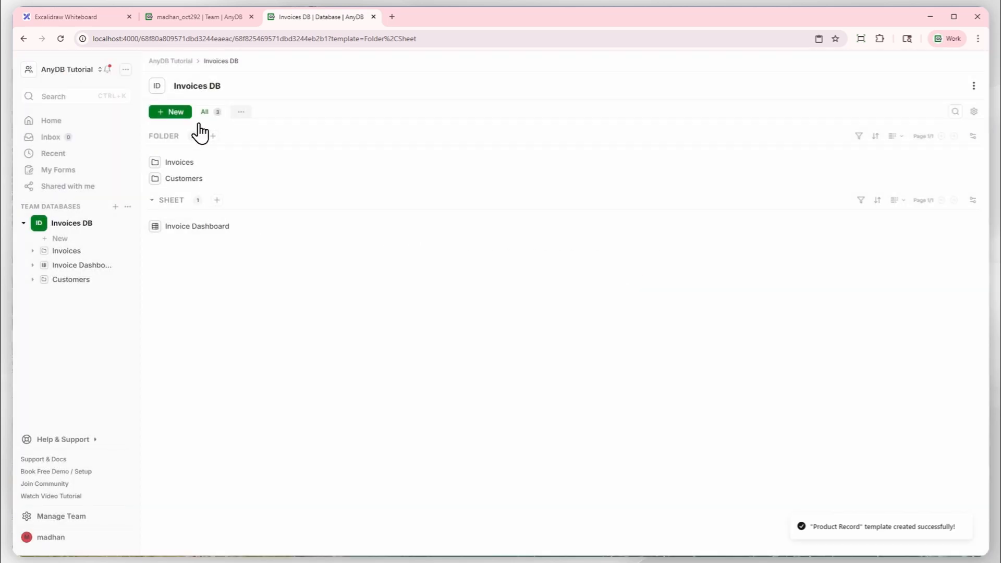
# Create a new folder named Products in Invoices DB.
pyautogui.click(175, 113)
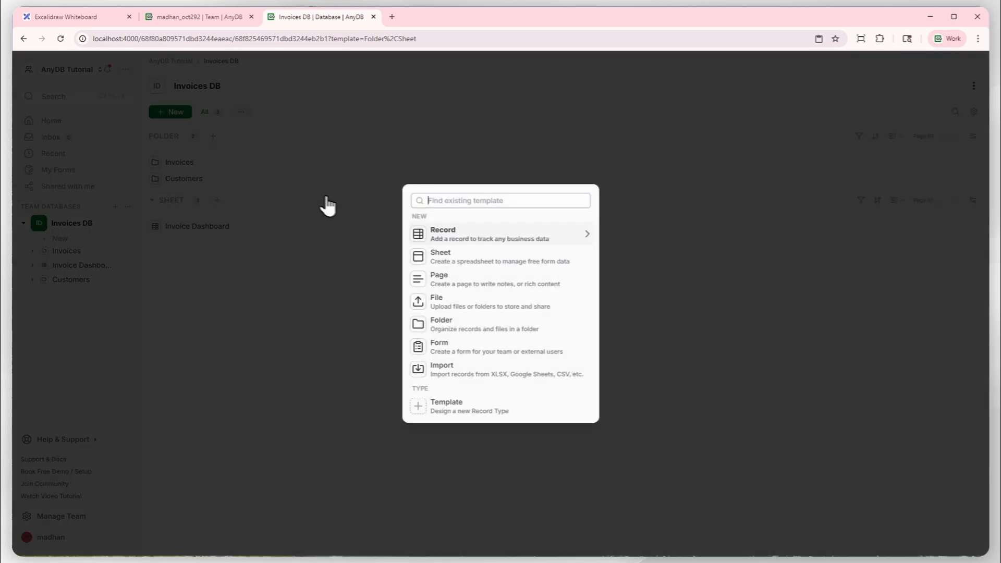
pyautogui.click(461, 325)
pyautogui.write('Products')
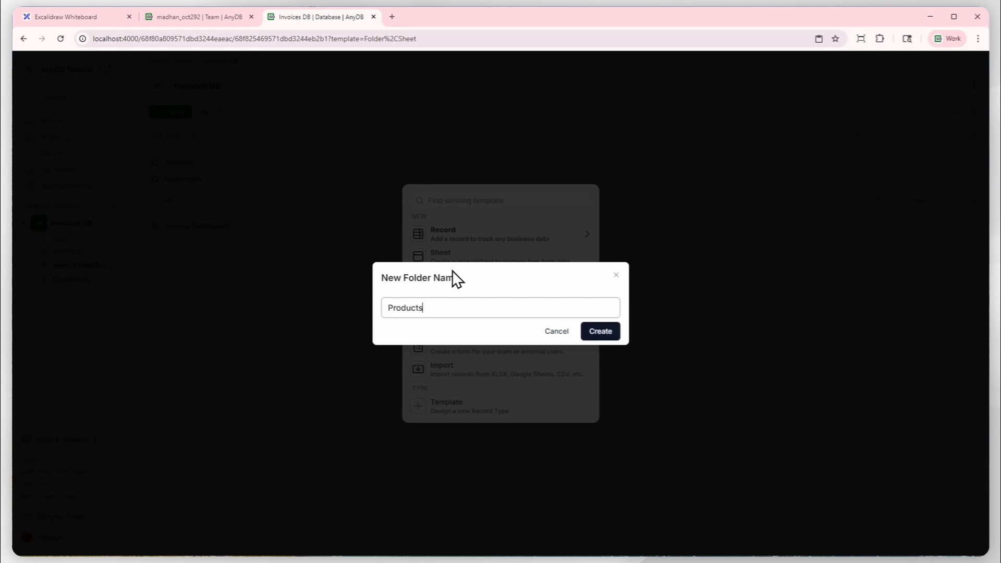
pyautogui.click(599, 336)
# Create a new record in the Products folder from the Product Record template.
pyautogui.click(316, 197)
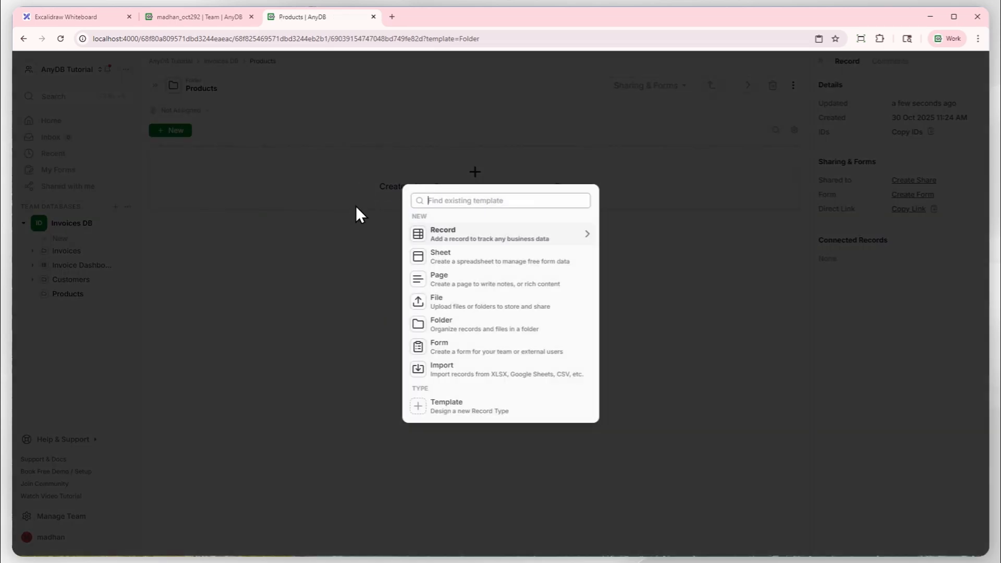
pyautogui.click(480, 239)
pyautogui.doubleClick(349, 281)
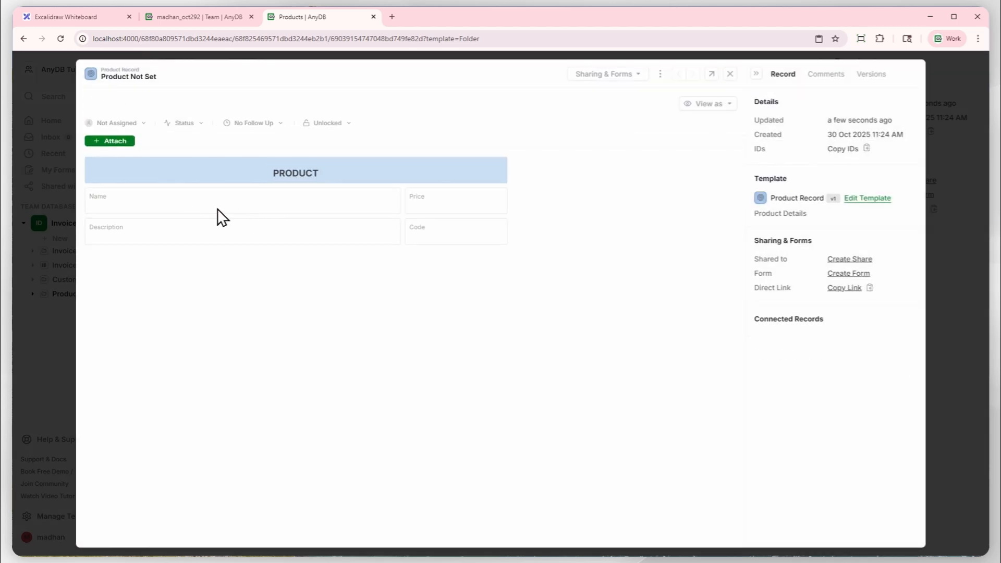
# Fill in the product record with name Pipe Fittings, price 100, description Pipe Fittings and code PI-232.
pyautogui.click(153, 207)
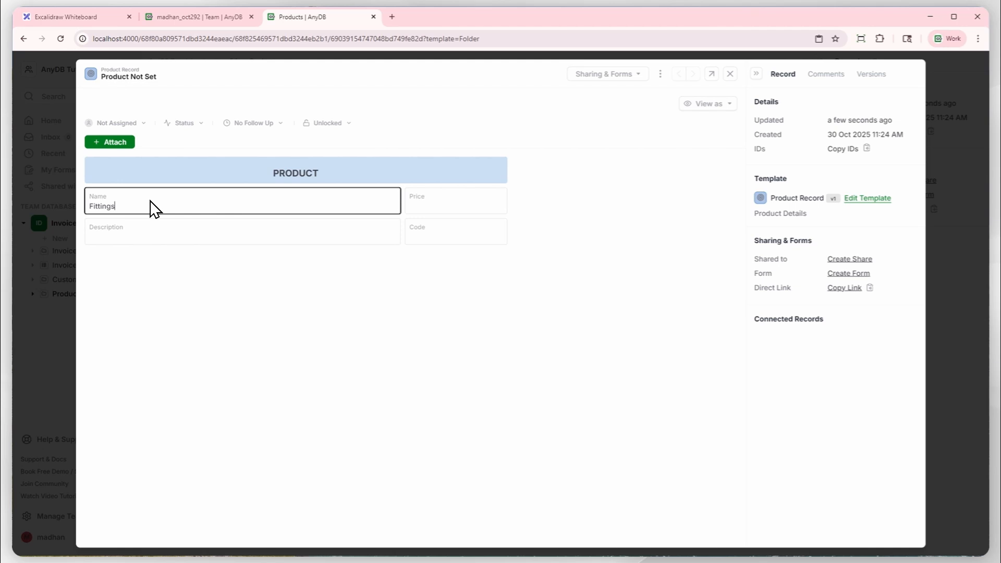
pyautogui.press('Tab')
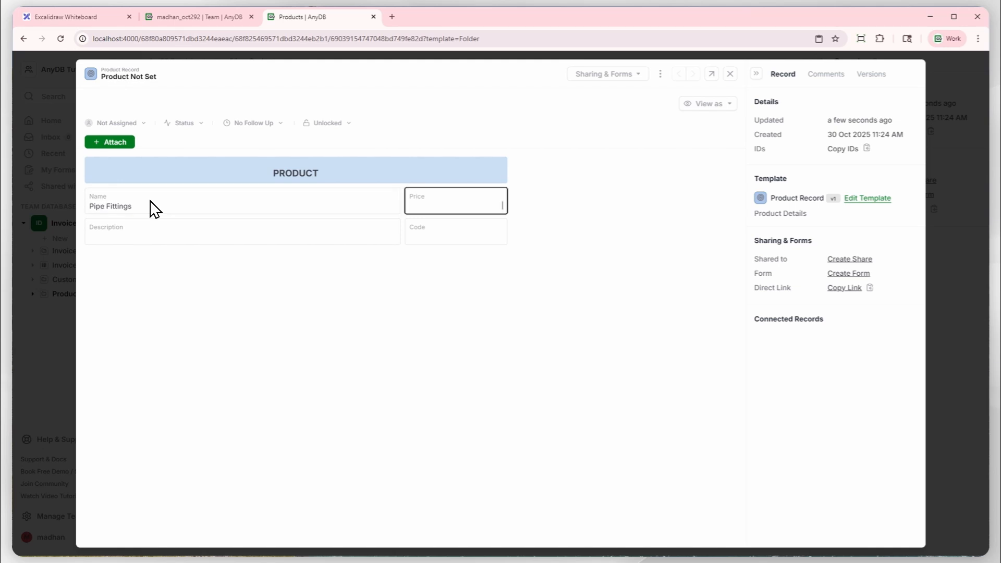
pyautogui.press('Tab')
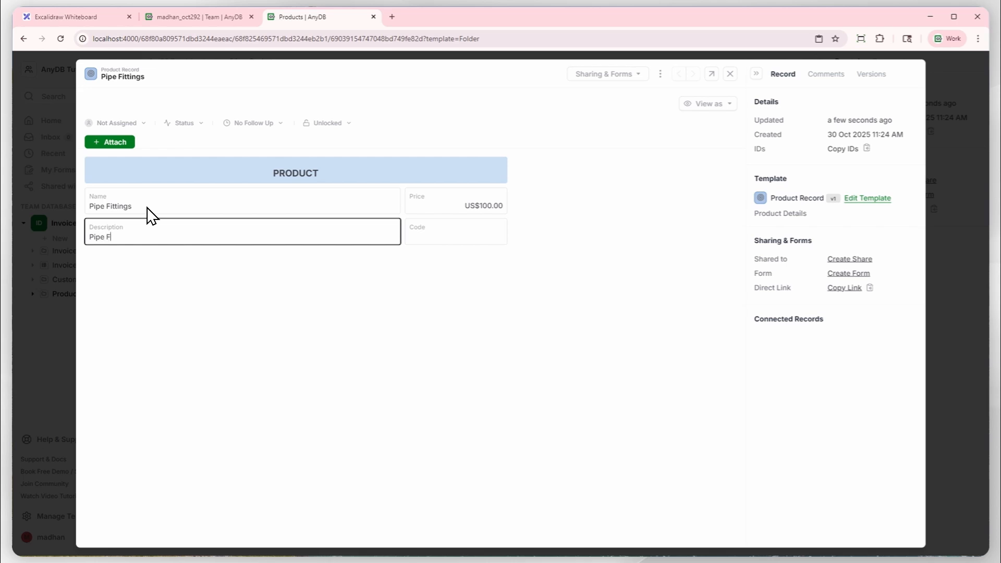
pyautogui.press('Tab')
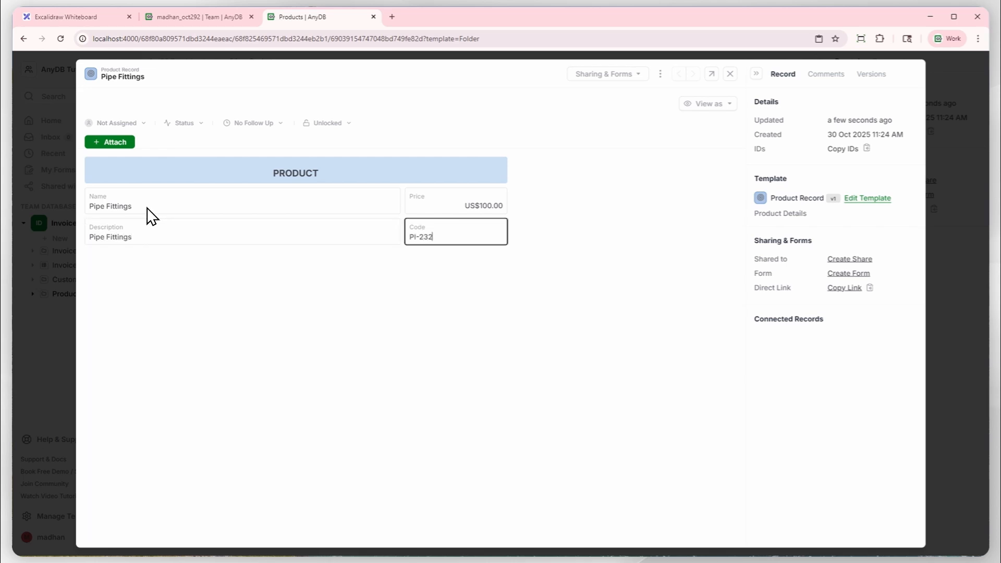
pyautogui.click(208, 307)
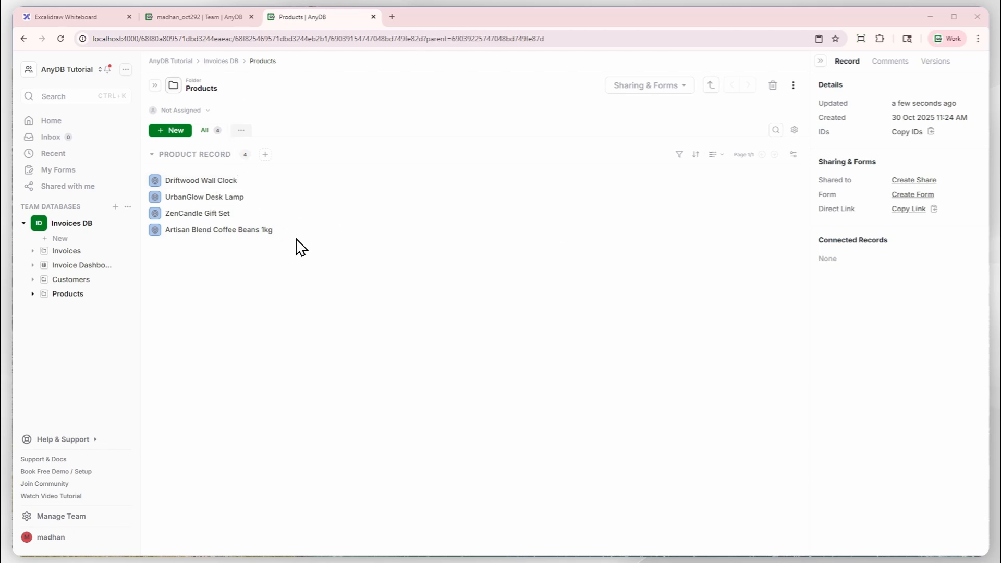
# Show the Description, Price and Code columns in the Products folder's record list and save the view.
pyautogui.click(794, 154)
pyautogui.scroll(-1, 780, 271)
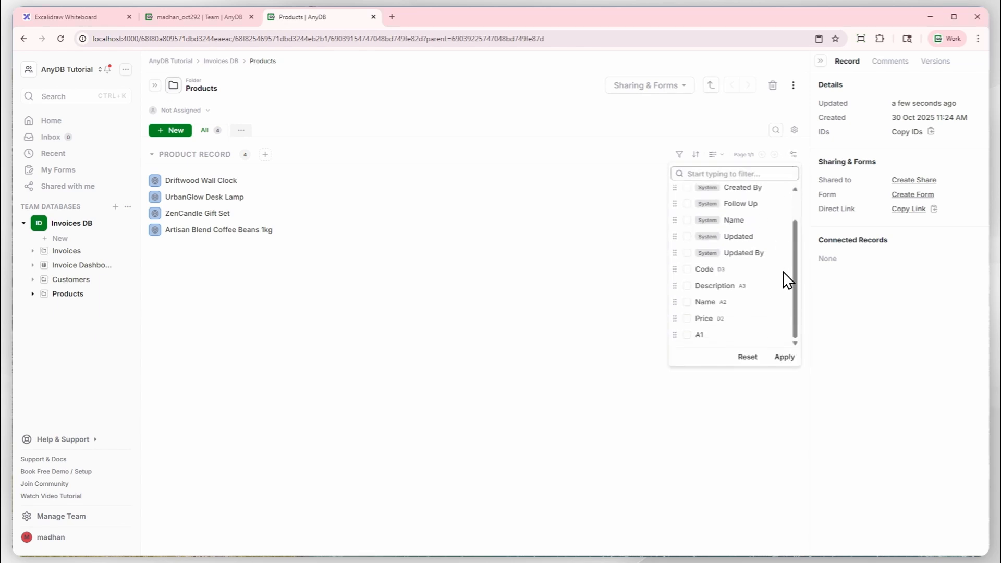
pyautogui.click(687, 286)
pyautogui.scroll(-1, 698, 300)
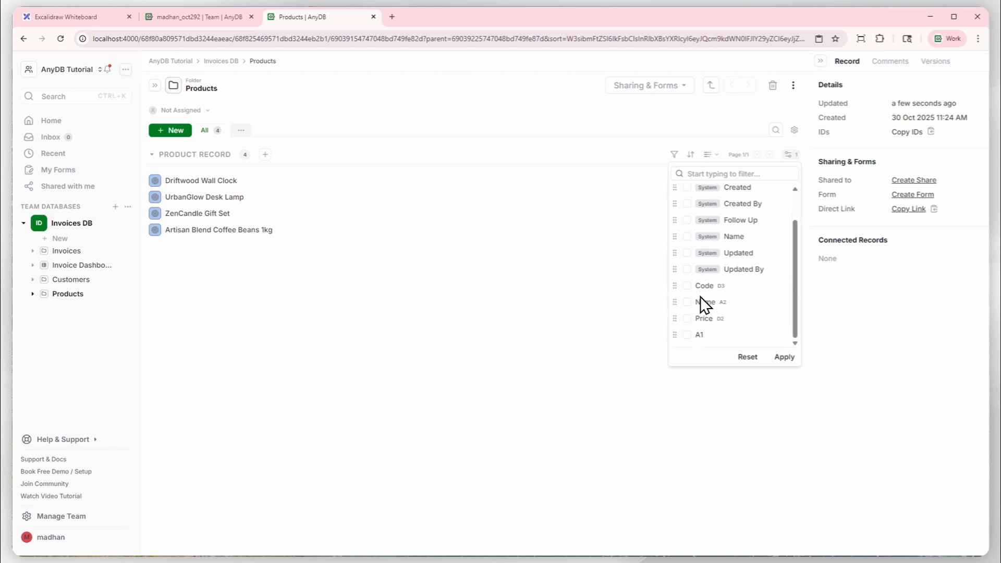
pyautogui.click(688, 322)
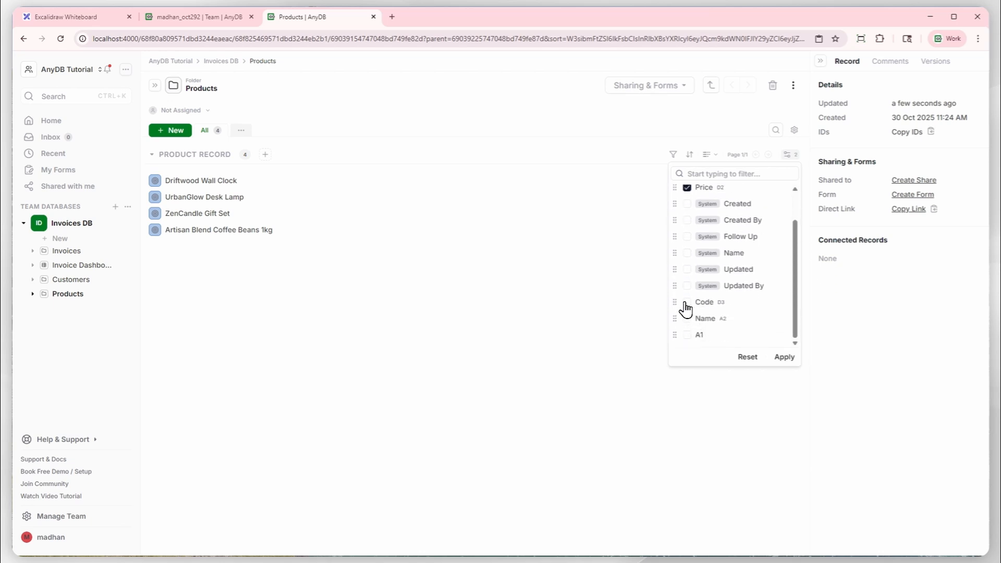
pyautogui.click(687, 303)
pyautogui.click(783, 357)
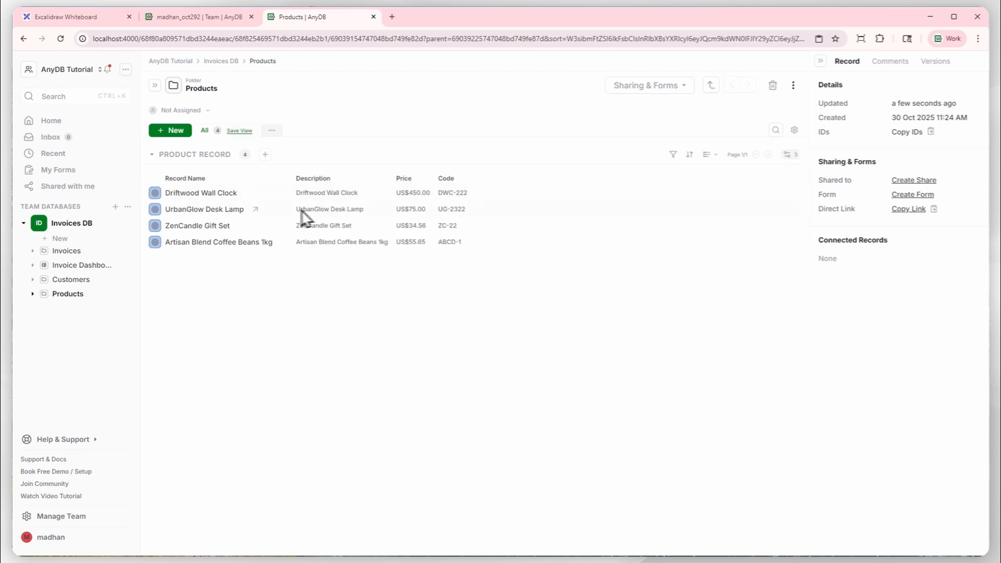
pyautogui.click(235, 132)
pyautogui.click(608, 340)
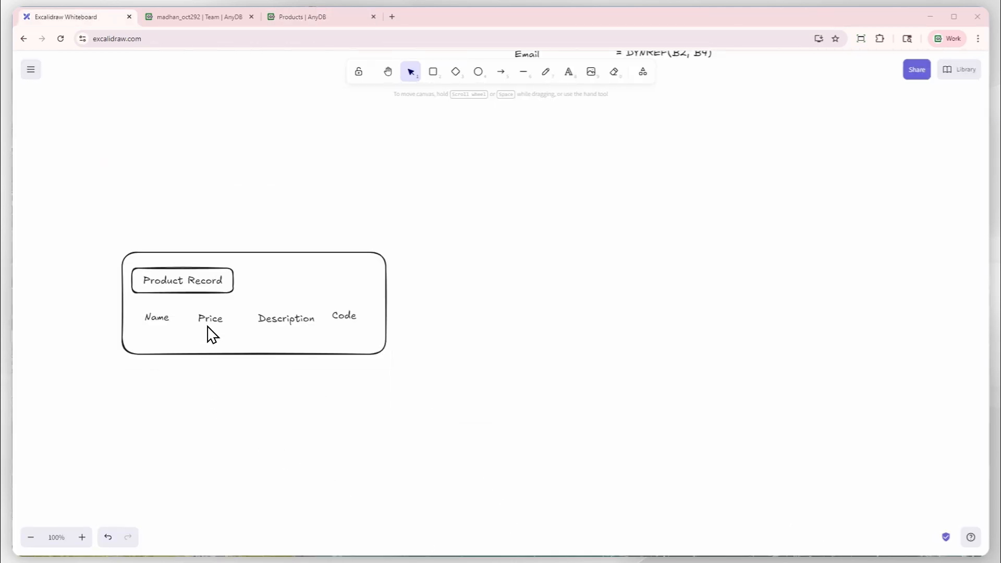
# Add the text D2 beneath Price in the whiteboard's Product Record sketch, and open the invoice sketch's DYNREF() formula text for editing.
pyautogui.click(568, 71)
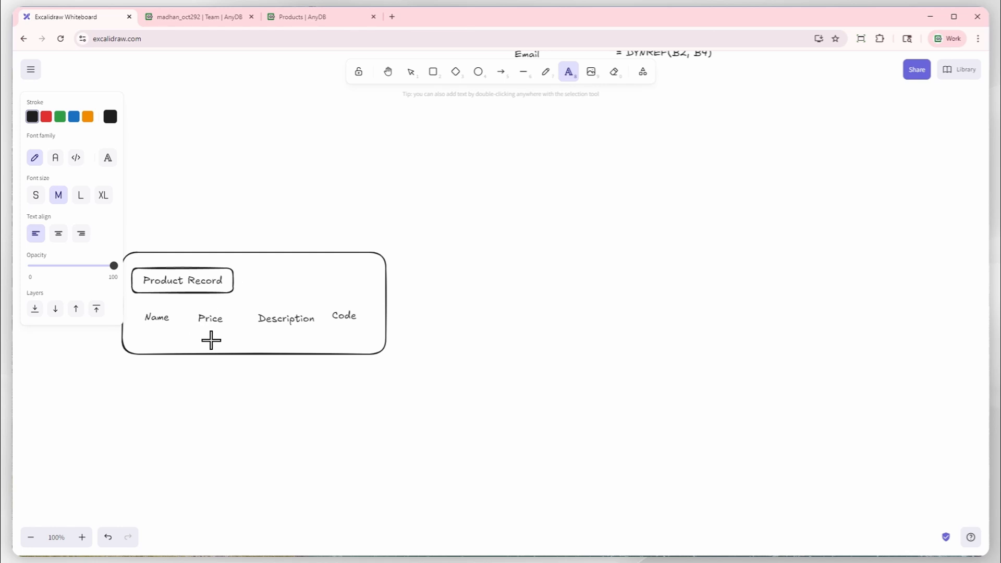
pyautogui.click(194, 372)
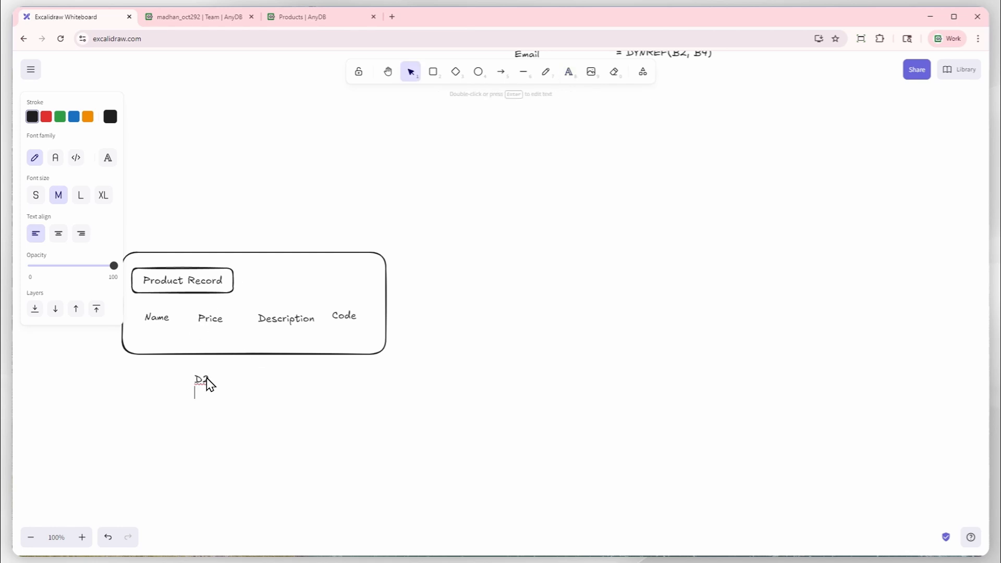
pyautogui.moveTo(203, 380); pyautogui.dragTo(211, 338)
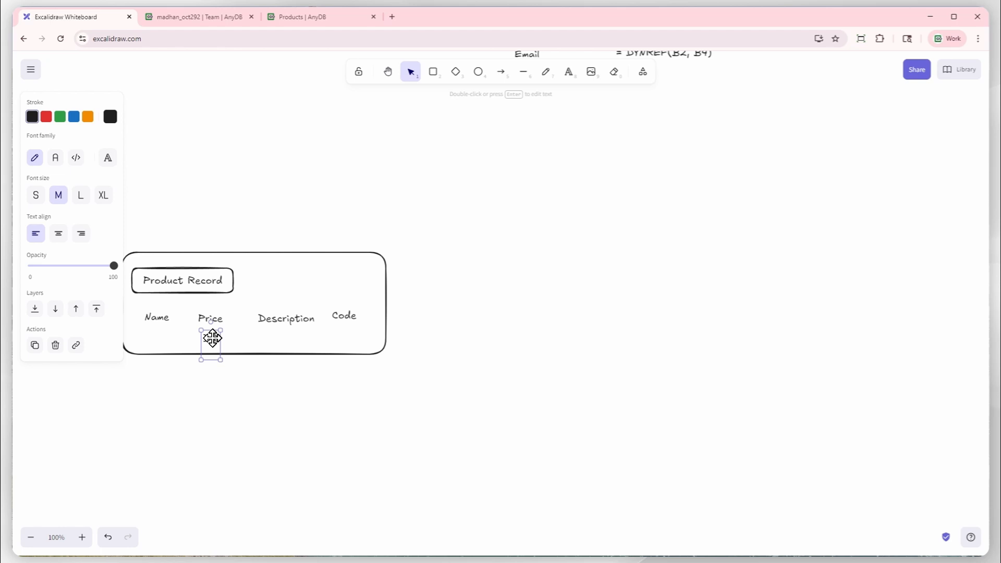
pyautogui.click(233, 358)
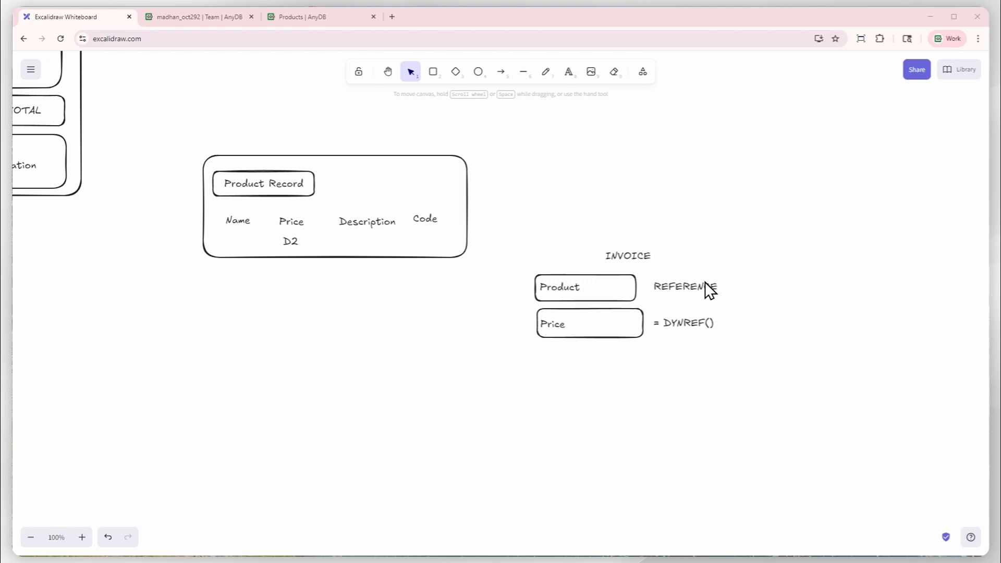
pyautogui.doubleClick(692, 323)
pyautogui.click(710, 324)
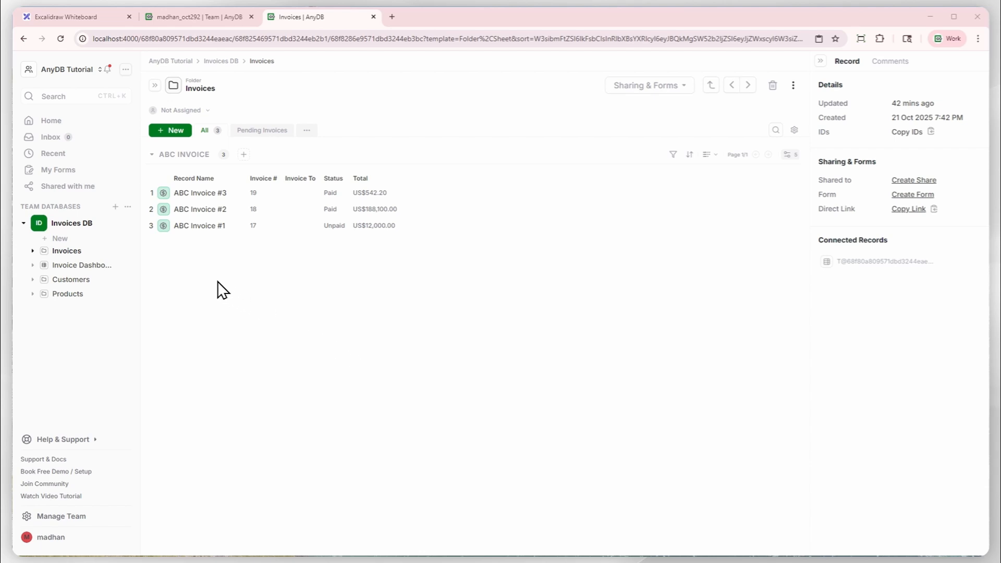
# In AnyDB, open version 2 of the ABC Invoice template from Invoices DB for editing.
pyautogui.click(129, 222)
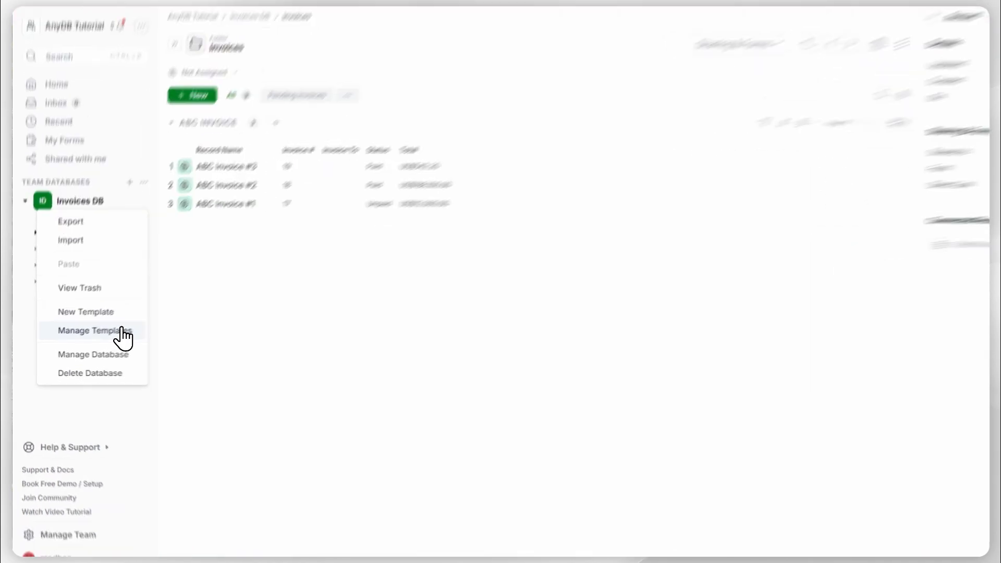
pyautogui.click(121, 330)
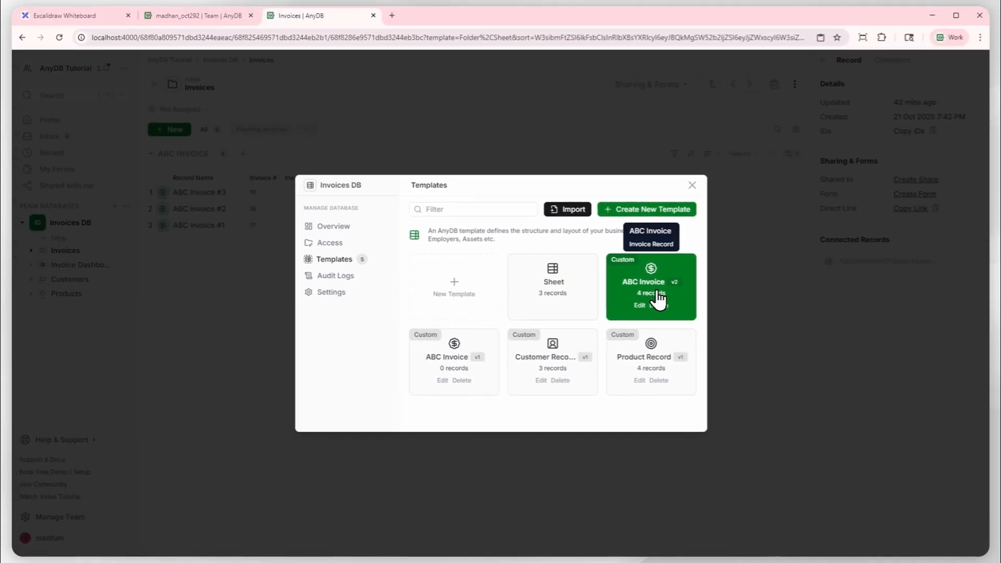
pyautogui.click(637, 306)
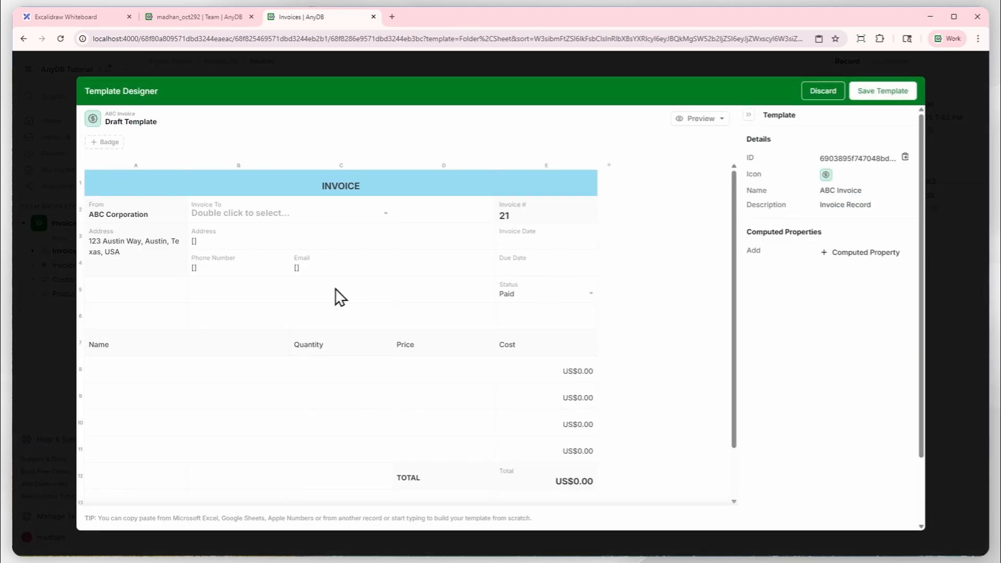
# Examine the line item cells under Name (A8 to A11) and Price (D8 to D11) in the invoice template.
pyautogui.click(161, 374)
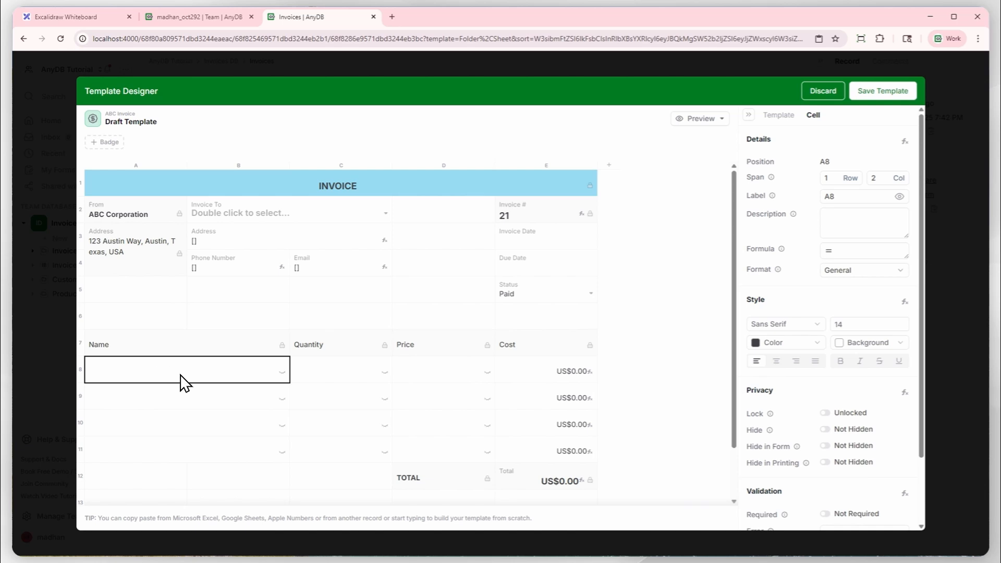
pyautogui.moveTo(183, 390); pyautogui.dragTo(183, 450)
pyautogui.click(206, 391)
pyautogui.click(445, 373)
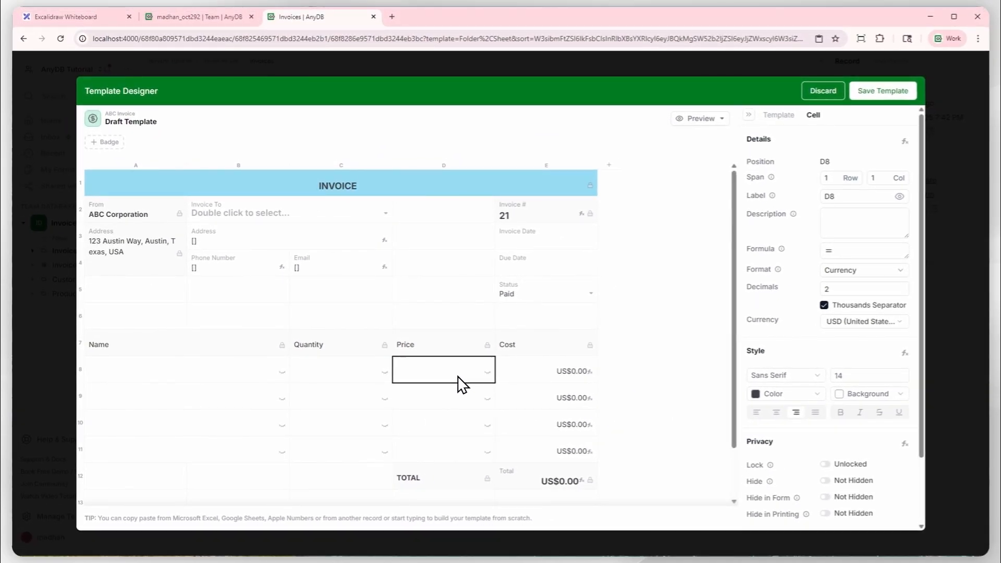
pyautogui.click(441, 401)
pyautogui.click(433, 425)
pyautogui.click(430, 447)
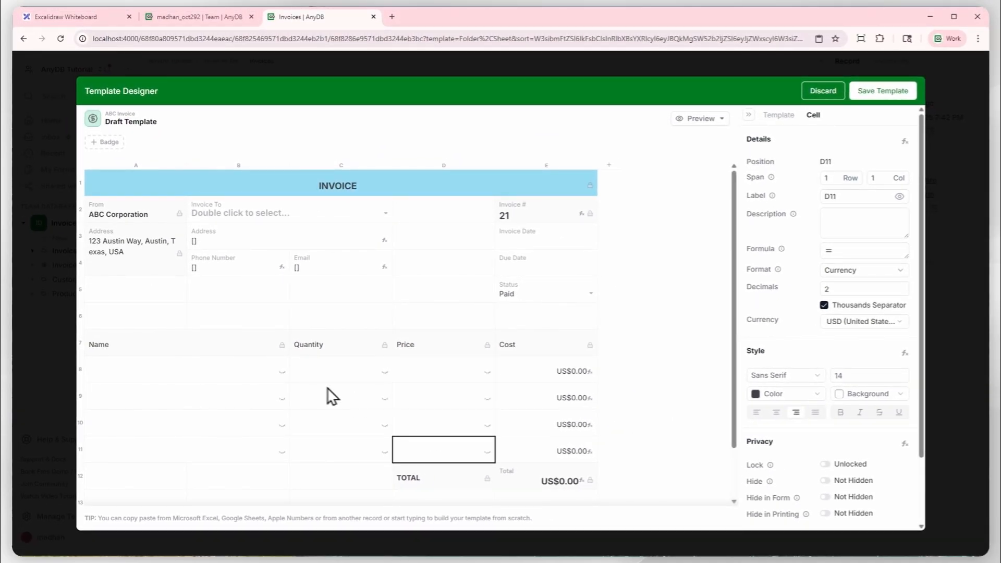
# Set cell A8 under Name to the Reference format, limited to the Product Record template.
pyautogui.click(193, 374)
pyautogui.scroll(-1, 885, 344)
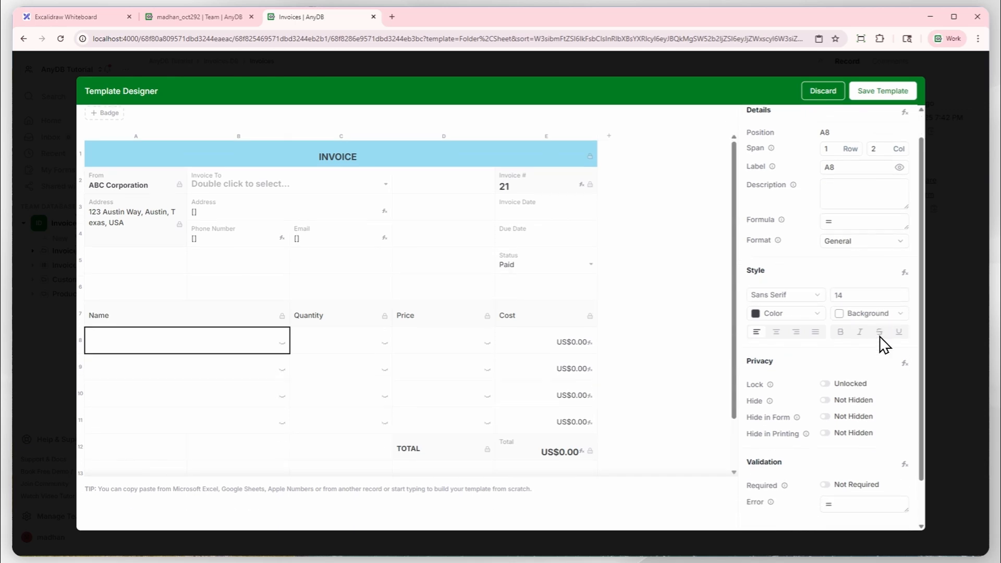
pyautogui.scroll(-2, 885, 344)
pyautogui.scroll(2, 882, 312)
pyautogui.click(862, 242)
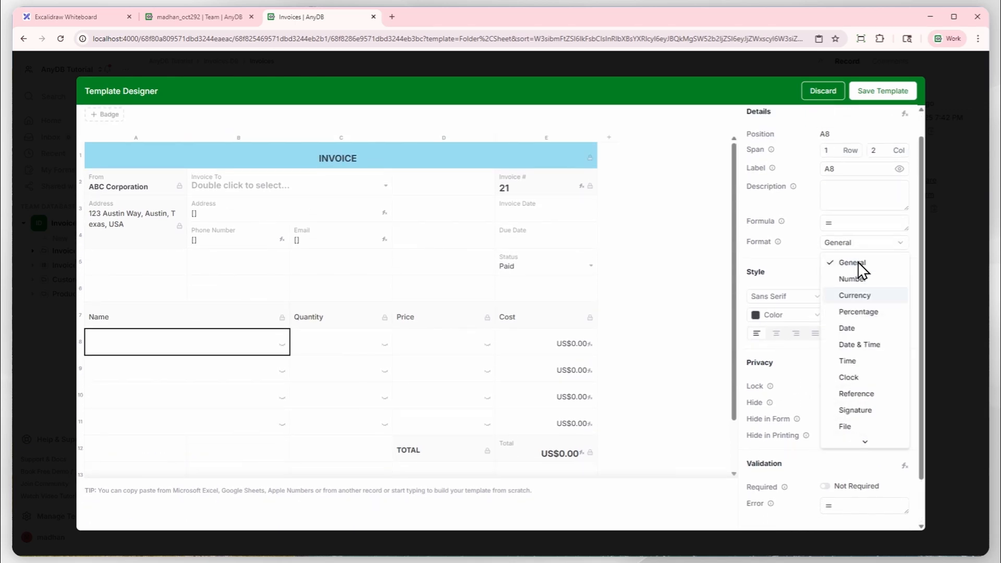
pyautogui.click(855, 393)
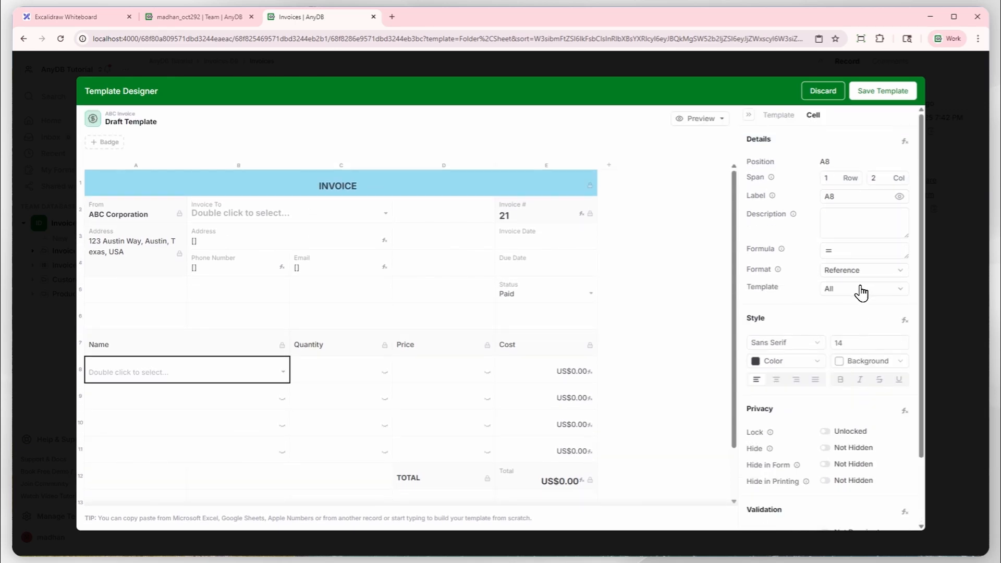
pyautogui.click(860, 288)
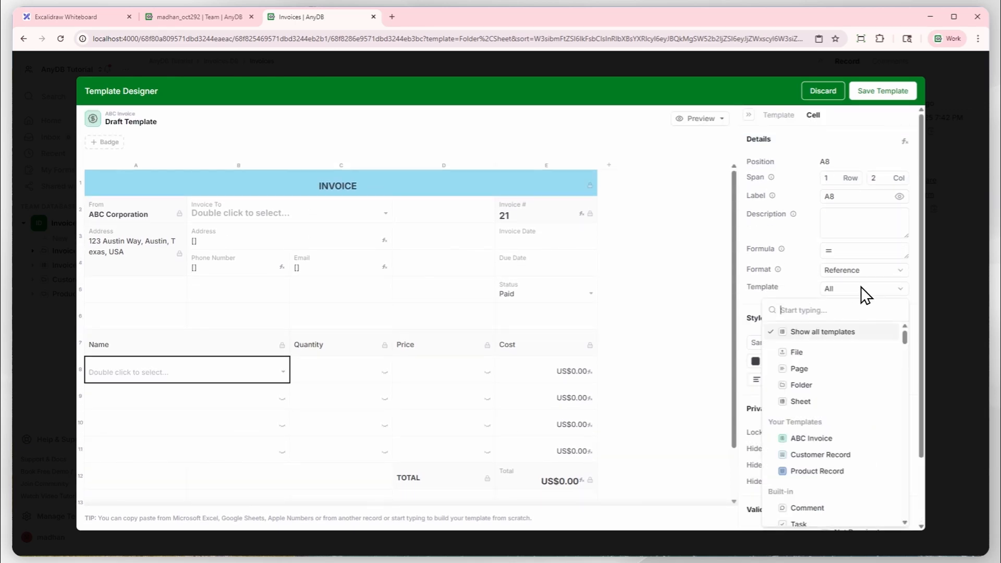
pyautogui.click(817, 471)
# Set cell A9 under Name to the Reference format with Product Record as its template.
pyautogui.click(193, 399)
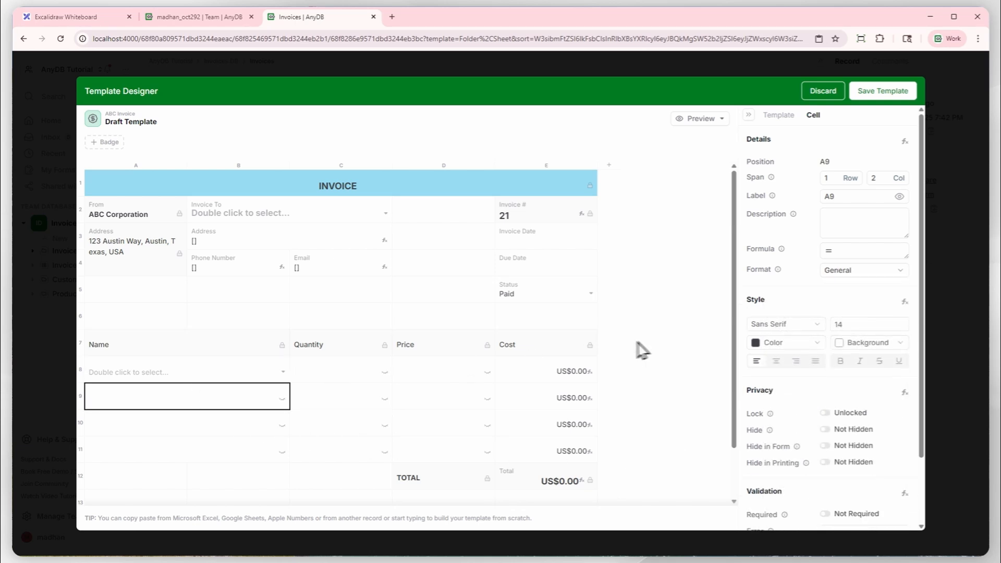
pyautogui.click(855, 270)
pyautogui.click(855, 421)
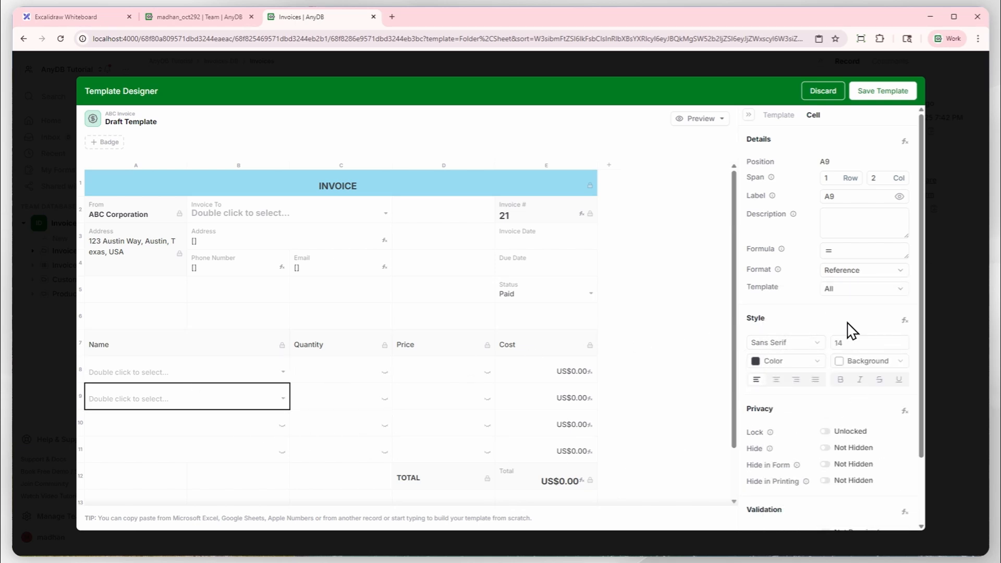
pyautogui.click(851, 290)
pyautogui.click(838, 471)
# Make cell A10 under Name a Reference to the Product Record template.
pyautogui.click(257, 425)
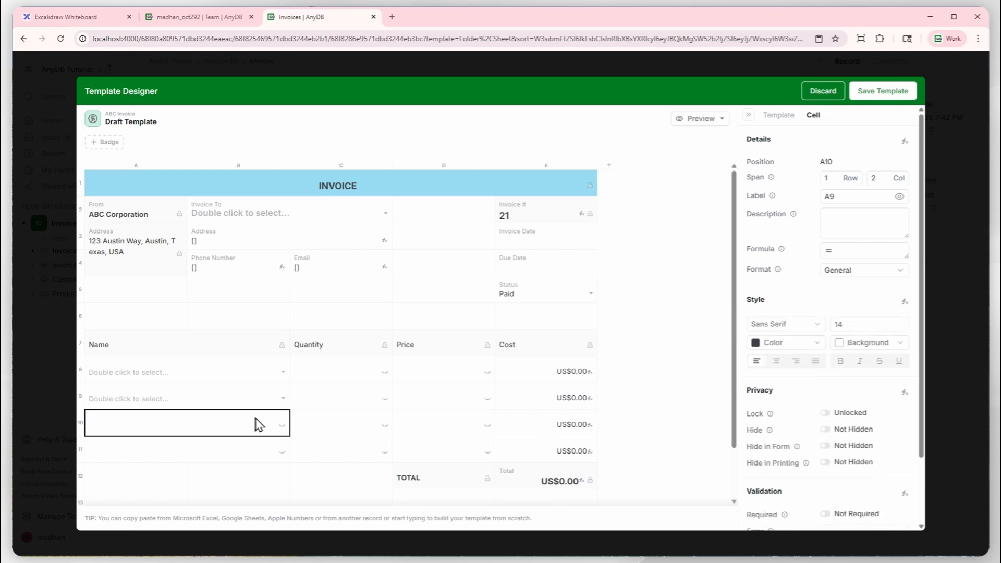
pyautogui.click(844, 270)
pyautogui.click(849, 420)
pyautogui.click(855, 289)
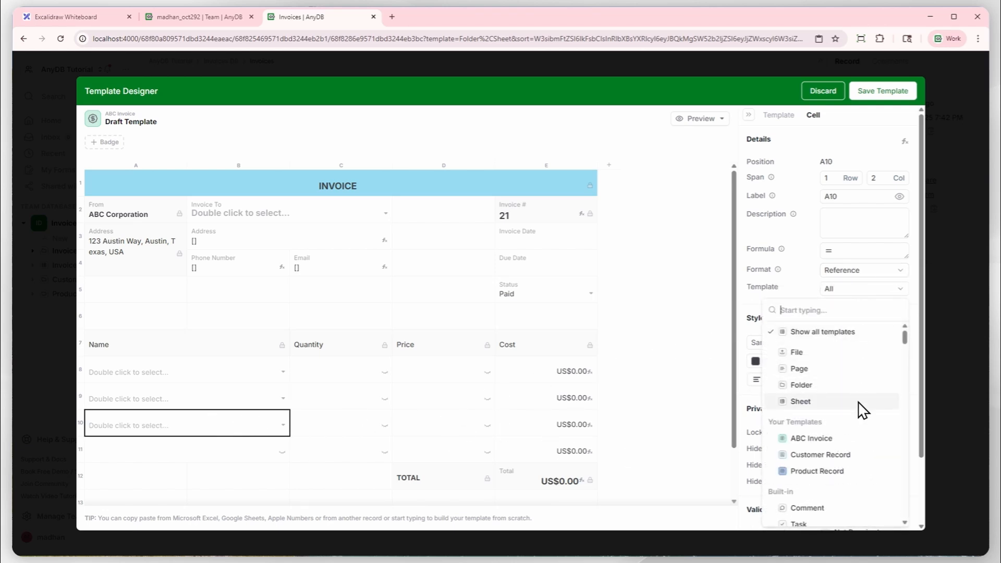
pyautogui.click(834, 471)
# Make cell A11, the last Name row, a Reference to the Product Record template.
pyautogui.click(224, 451)
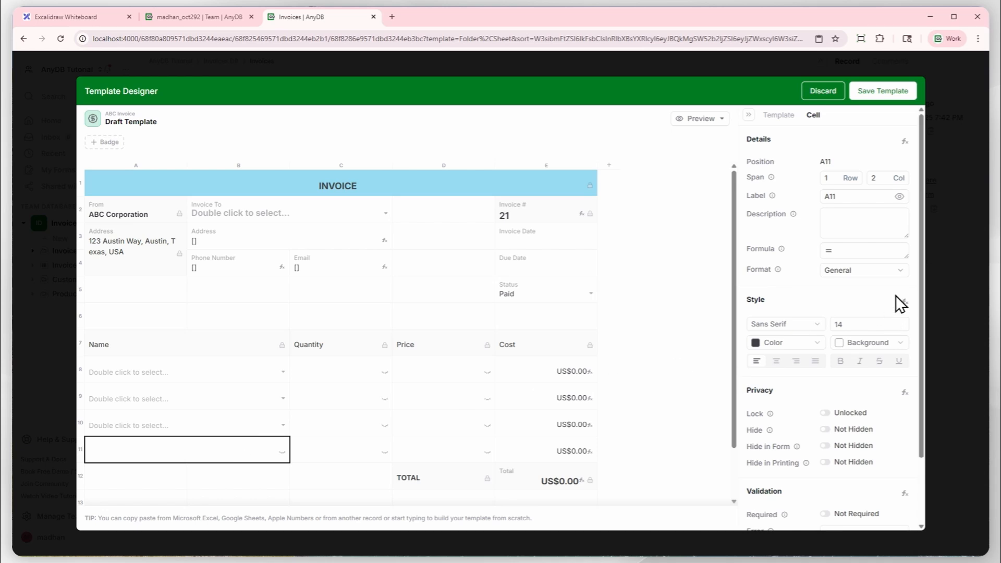
pyautogui.click(854, 271)
pyautogui.click(844, 420)
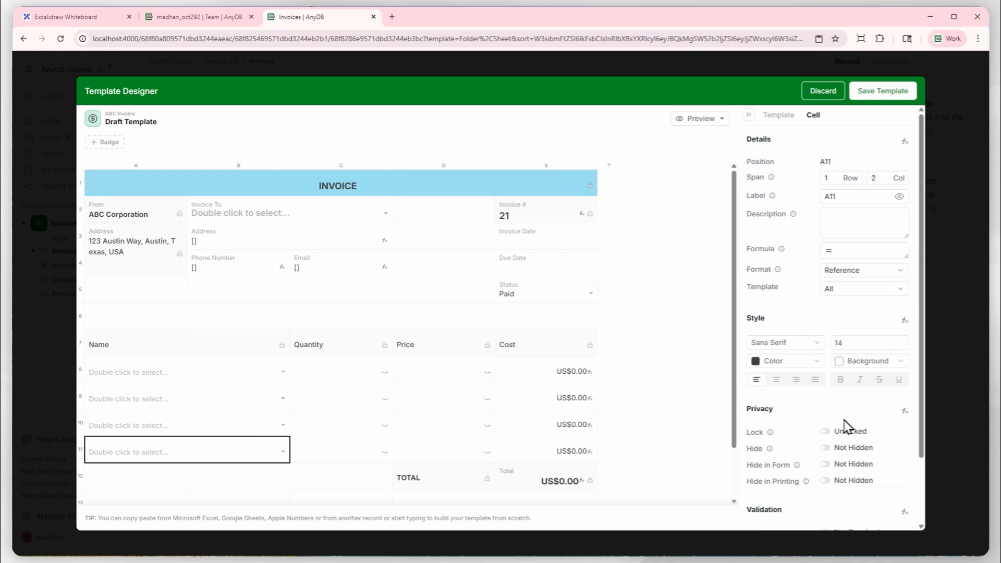
pyautogui.click(342, 444)
pyautogui.click(211, 450)
pyautogui.click(832, 294)
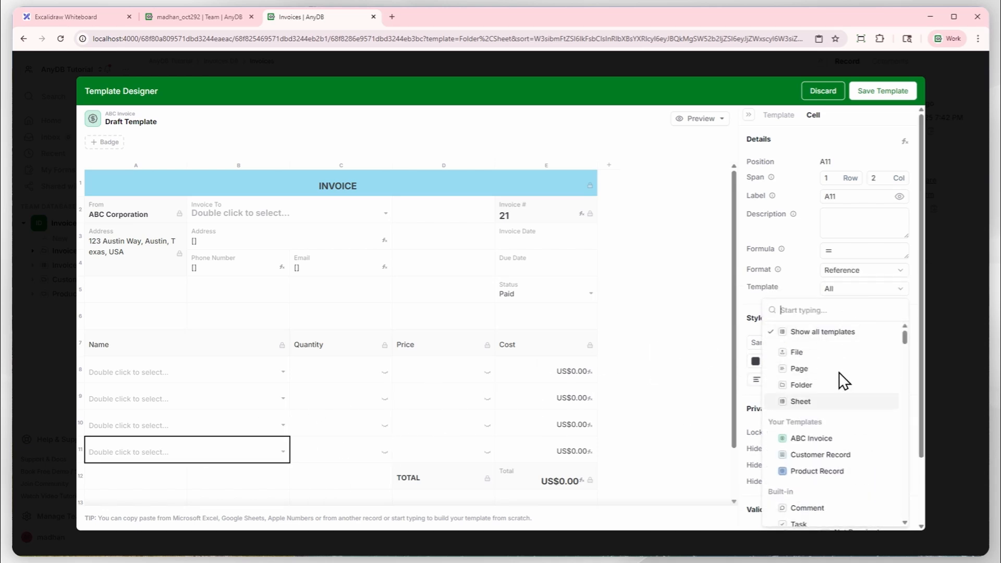
pyautogui.click(825, 470)
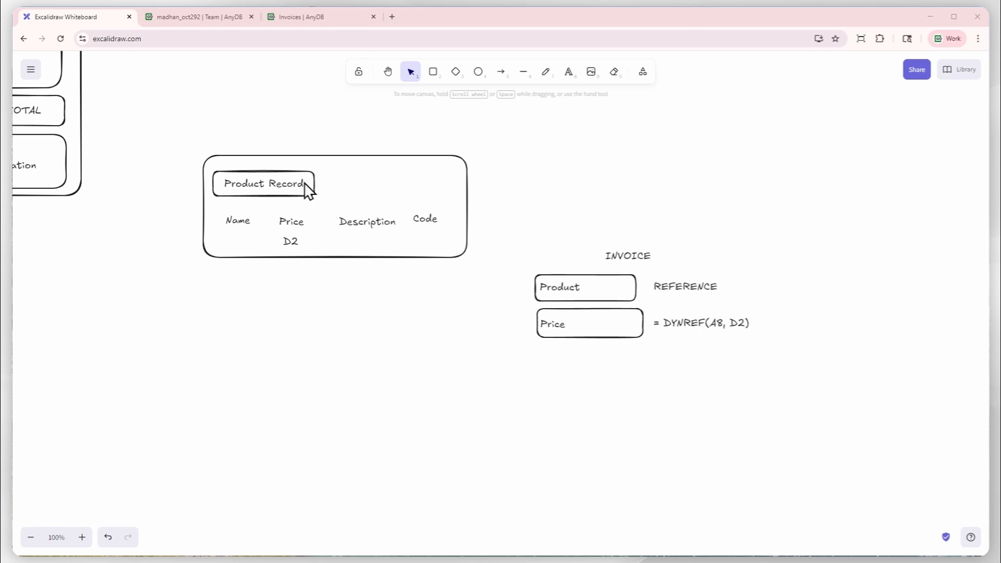
# Return to the AnyDB invoice template and enter the formula = DYNREF(A8, D2) in Price cell D8.
pyautogui.click(298, 17)
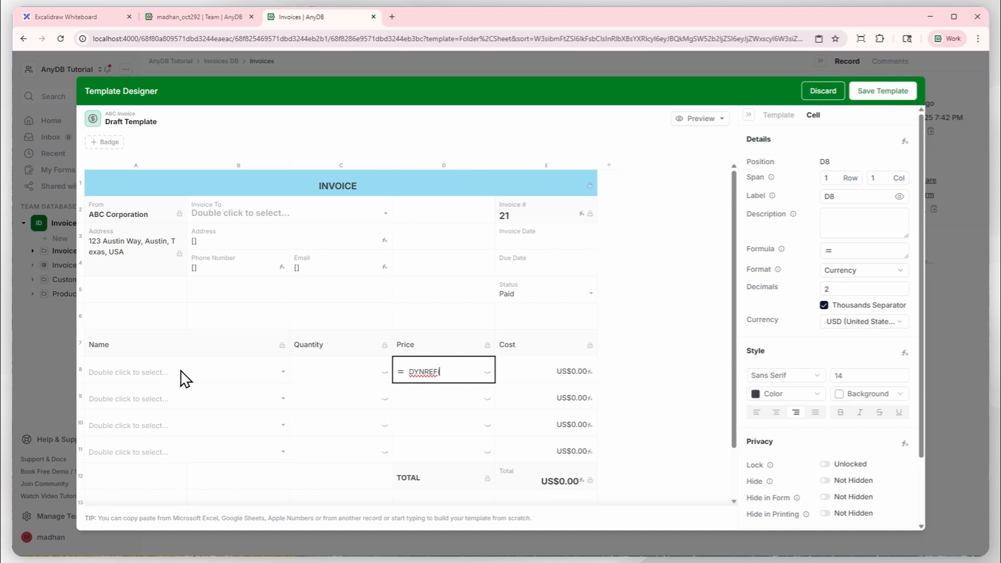
pyautogui.write('A8')
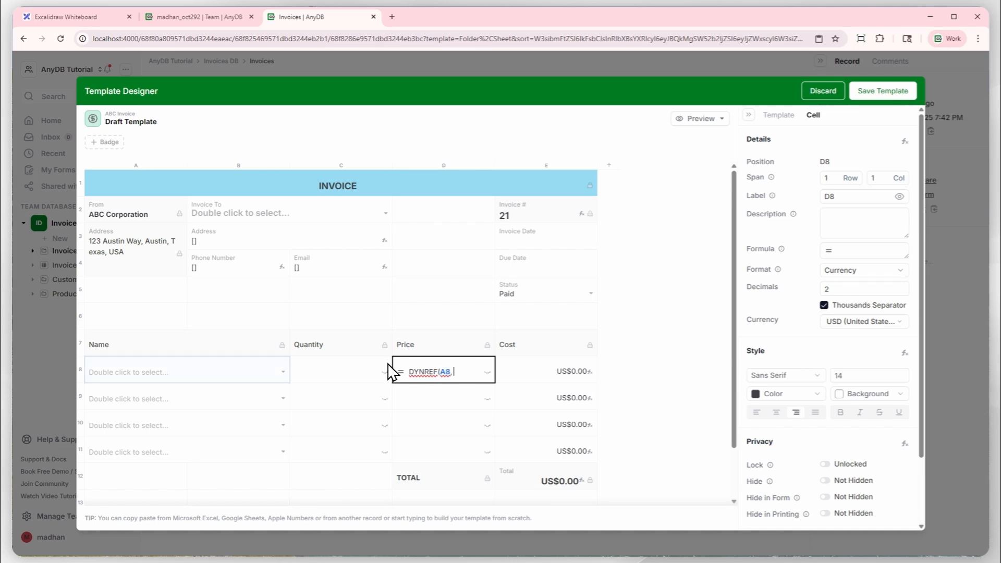
pyautogui.write(', D2')
pyautogui.press('Return')
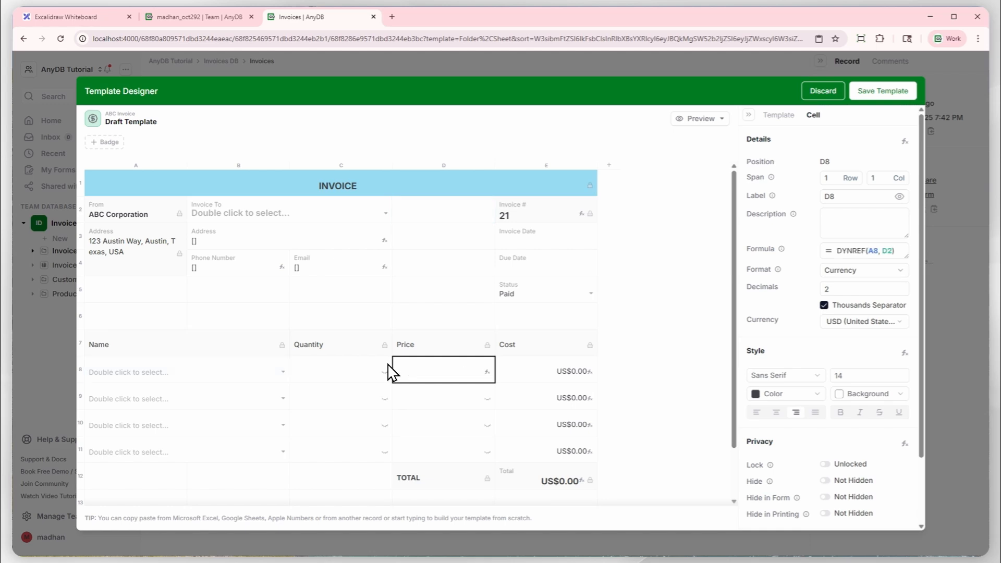
# Enter the formula = DYNREF(A9, D2) in Price cell D9.
pyautogui.click(398, 390)
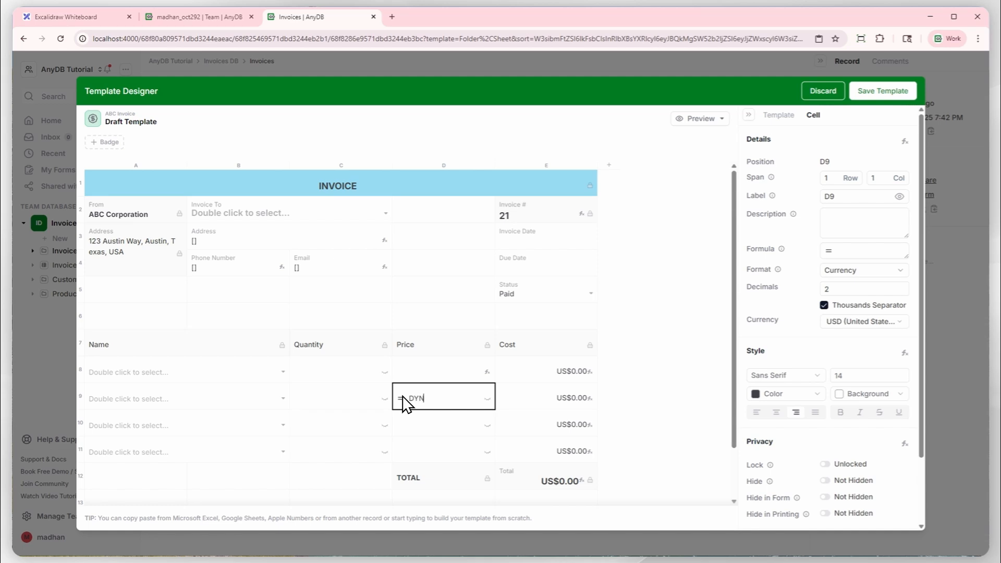
pyautogui.write('= DYNREF(A9, D2)')
pyautogui.press('Return')
# Enter the formula = DYNREF(A10,D2) in Price cell D10.
pyautogui.click(420, 430)
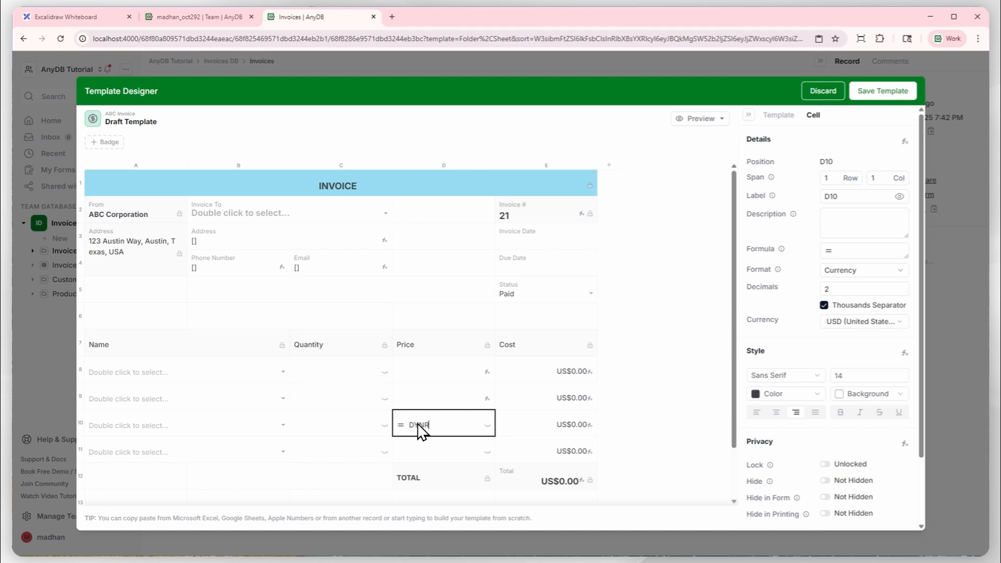
pyautogui.write('= DYNREF(A1')
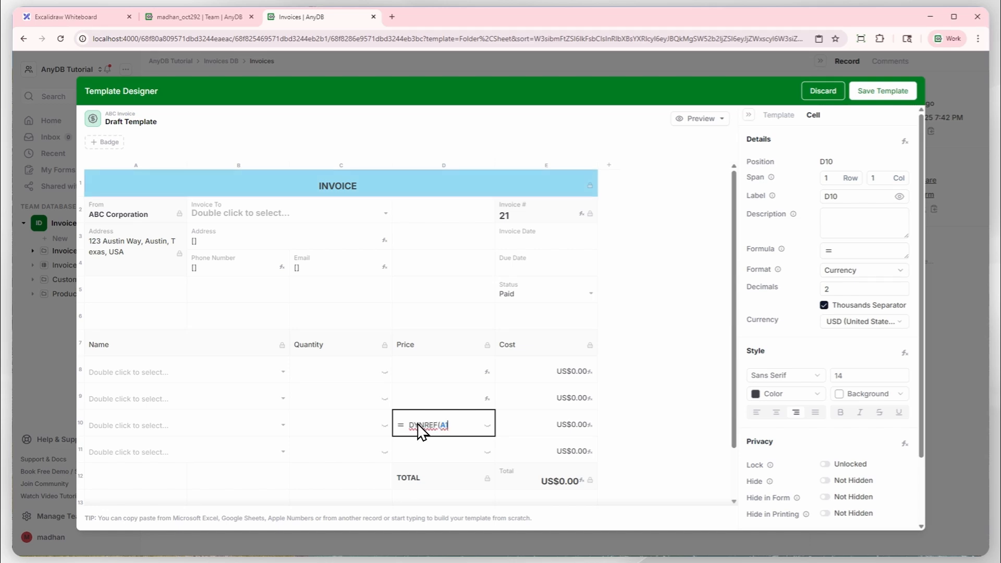
pyautogui.write('0, D2)')
pyautogui.press('Return')
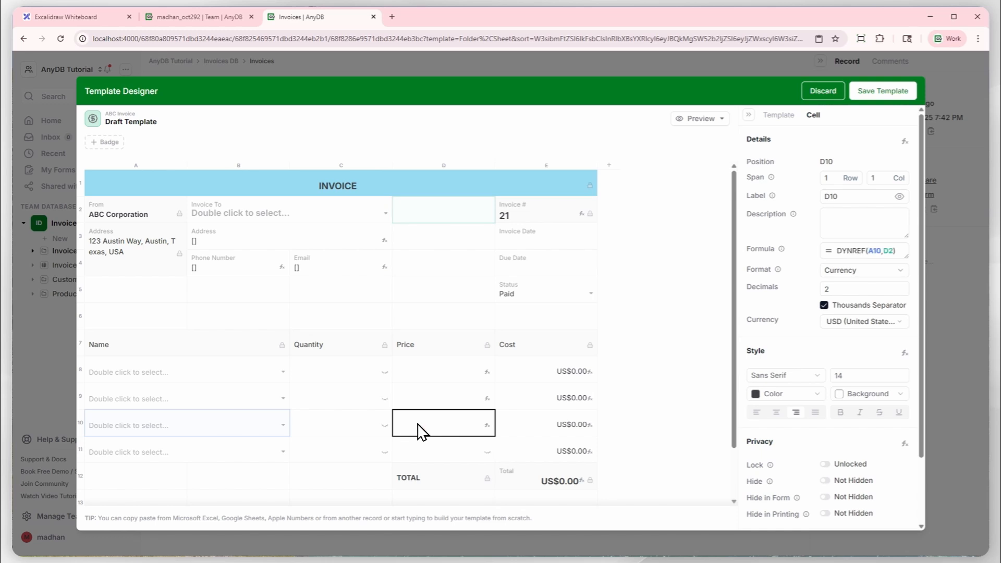
# Enter the formula = DYNREF(A11,D2) in Price cell D11.
pyautogui.click(424, 456)
pyautogui.write('=')
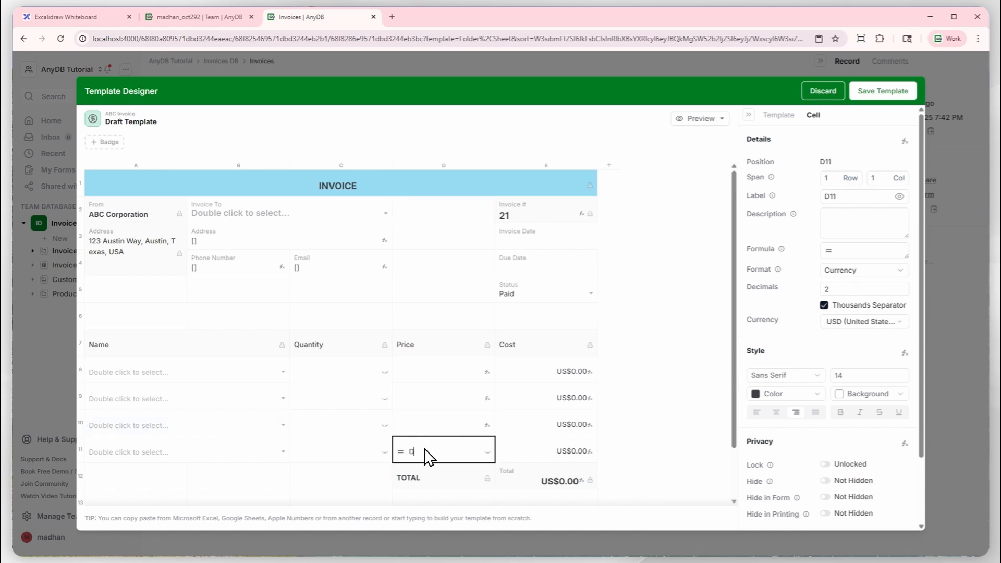
pyautogui.write(' DYNREF(A11,D2)')
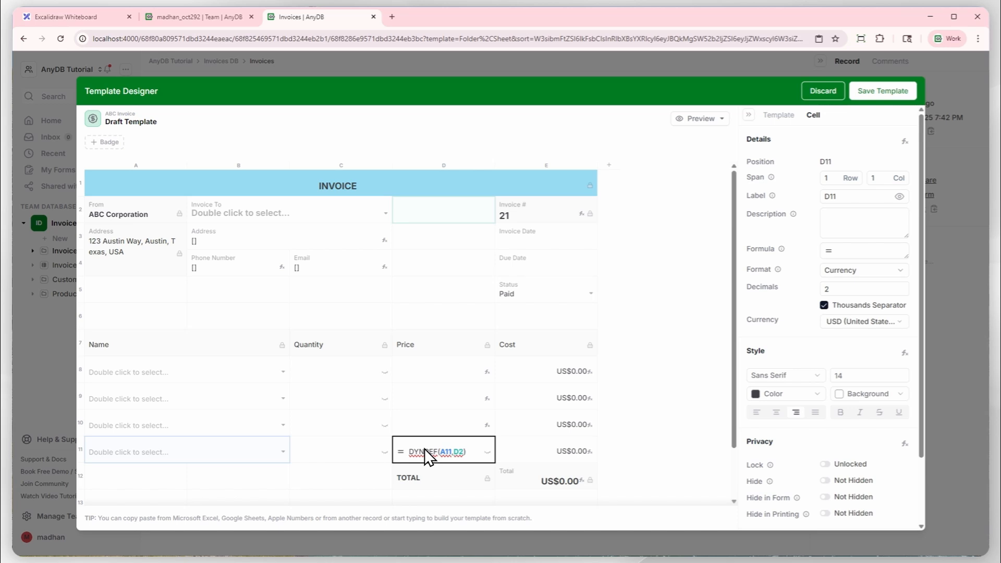
pyautogui.press('Return')
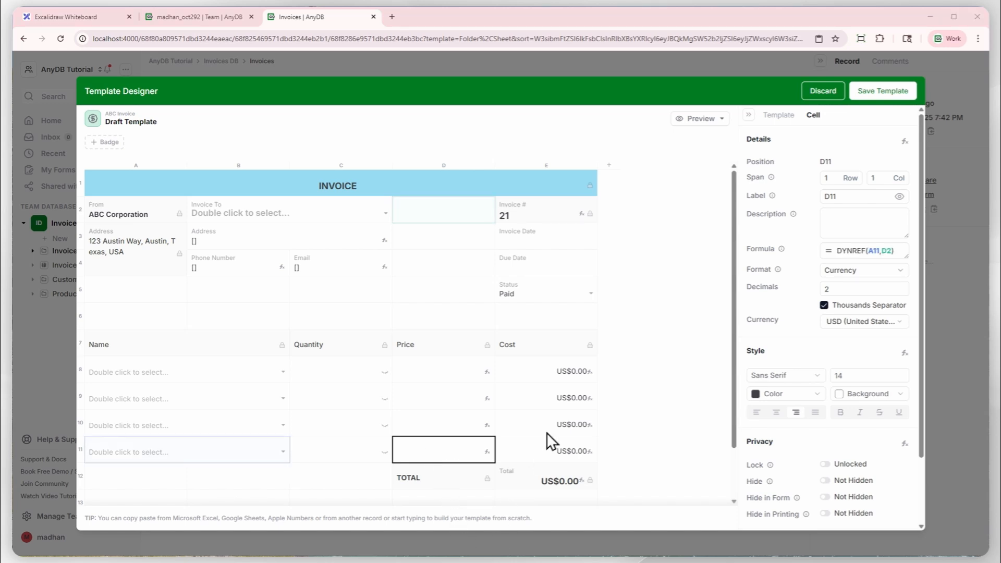
# Preview the invoice template as a record and choose Driftwood Wall Clock in the first Name row to test its price lookup.
pyautogui.click(695, 119)
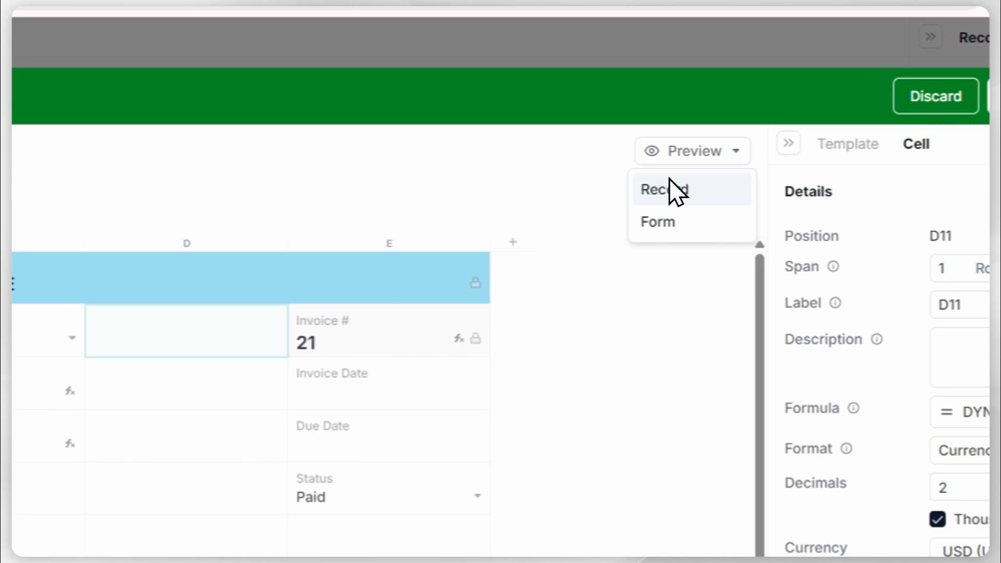
pyautogui.click(669, 188)
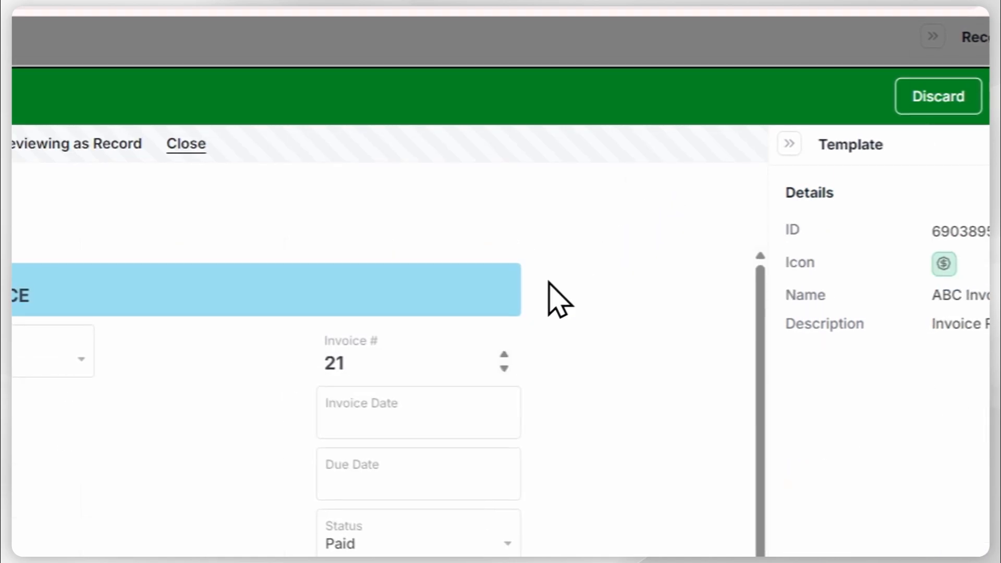
pyautogui.doubleClick(308, 308)
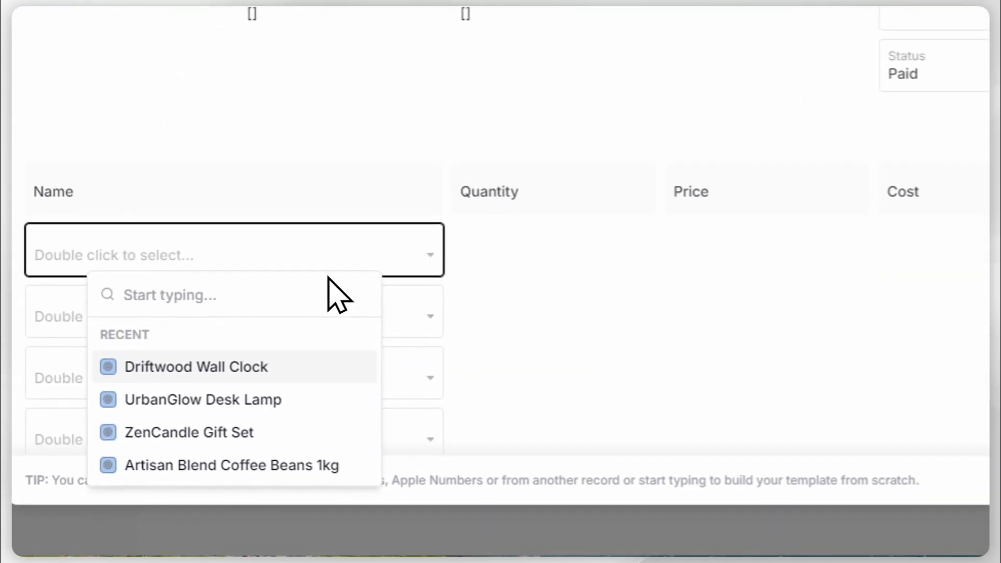
pyautogui.click(278, 369)
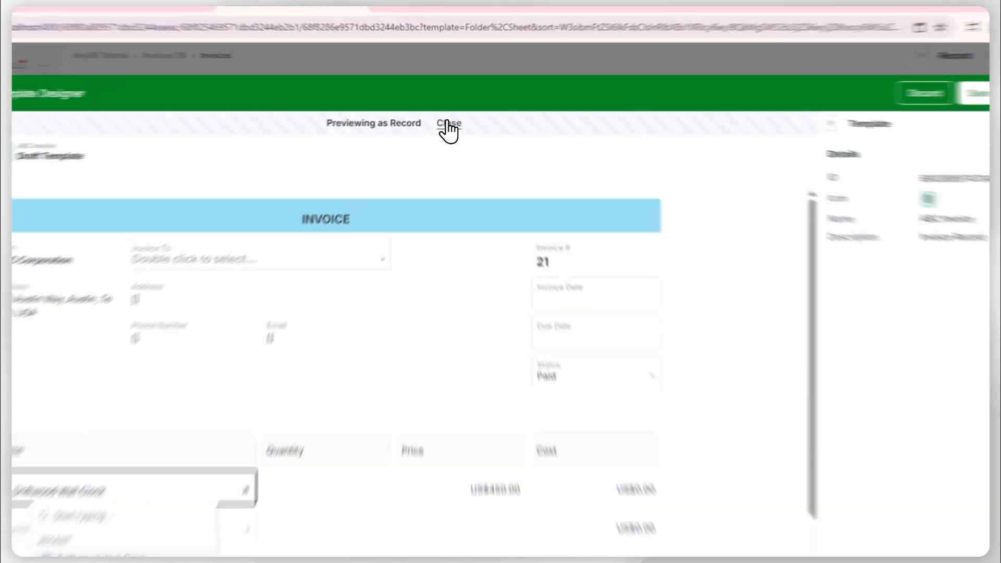
pyautogui.click(440, 116)
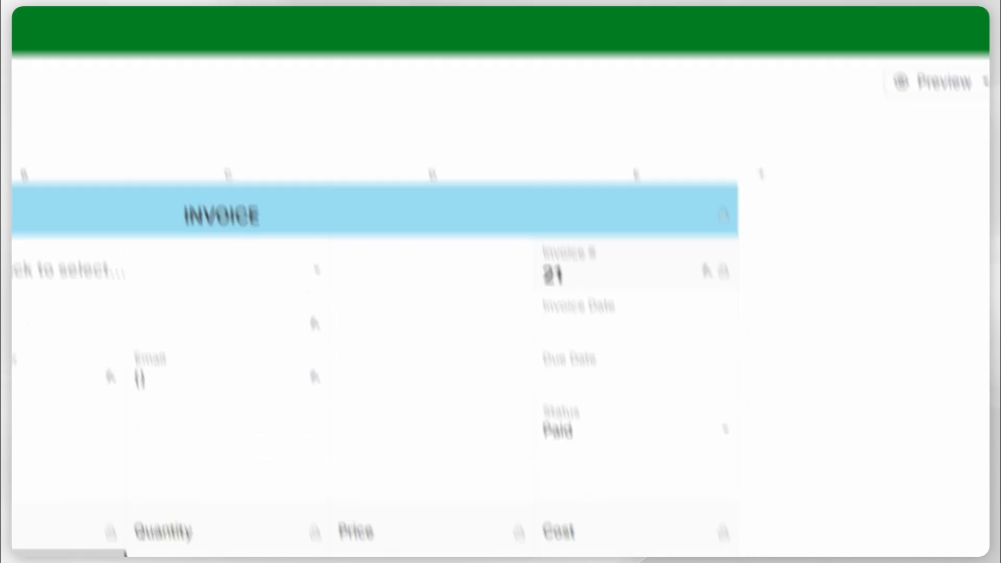
# Lock Price cells D8 through D11 in the invoice template and save the template.
pyautogui.click(376, 247)
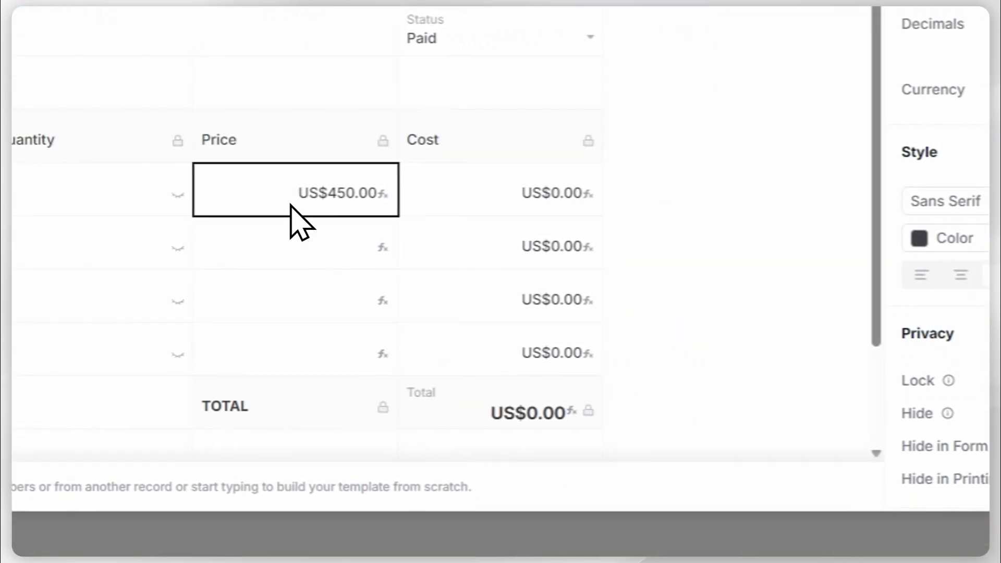
pyautogui.moveTo(273, 198); pyautogui.dragTo(257, 373)
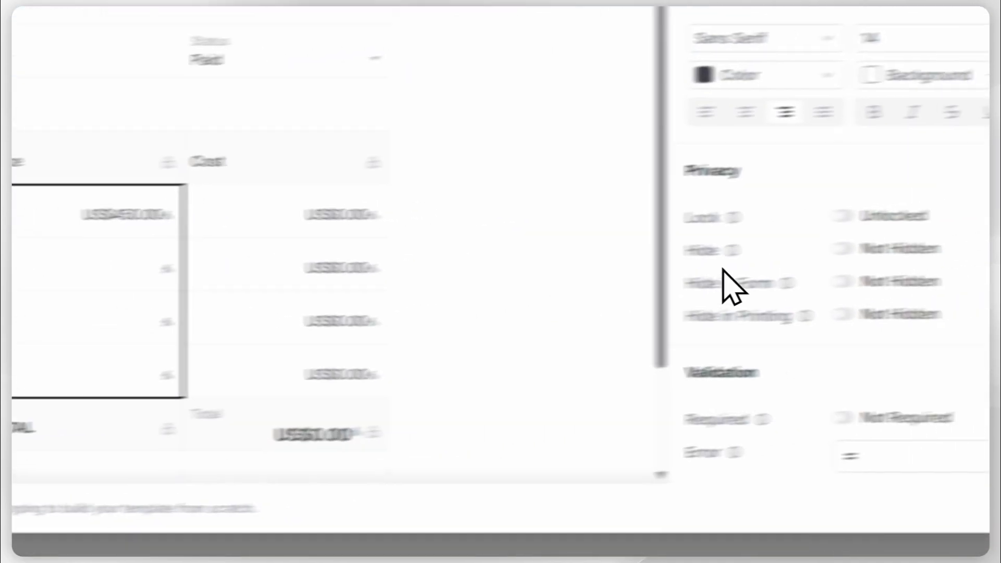
pyautogui.click(841, 216)
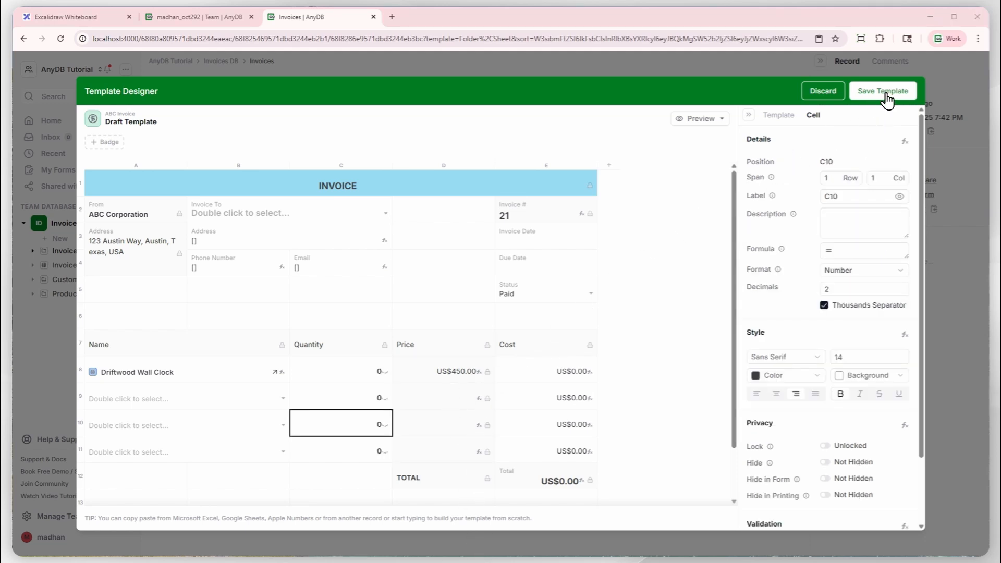
pyautogui.click(885, 93)
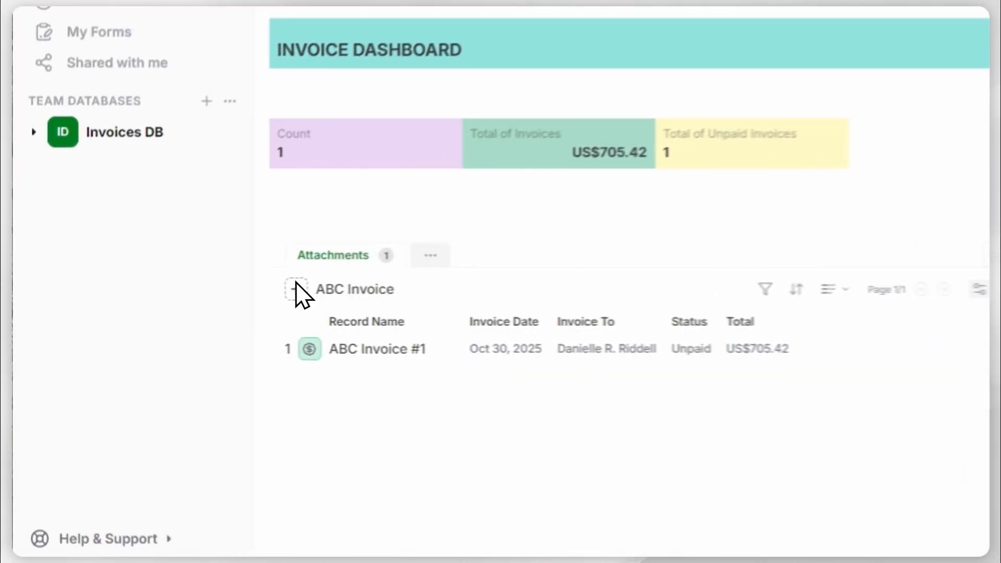
# Create a new ABC Invoice record from the Invoice Dashboard and choose an existing customer, found by first name, in Invoice To.
pyautogui.click(311, 283)
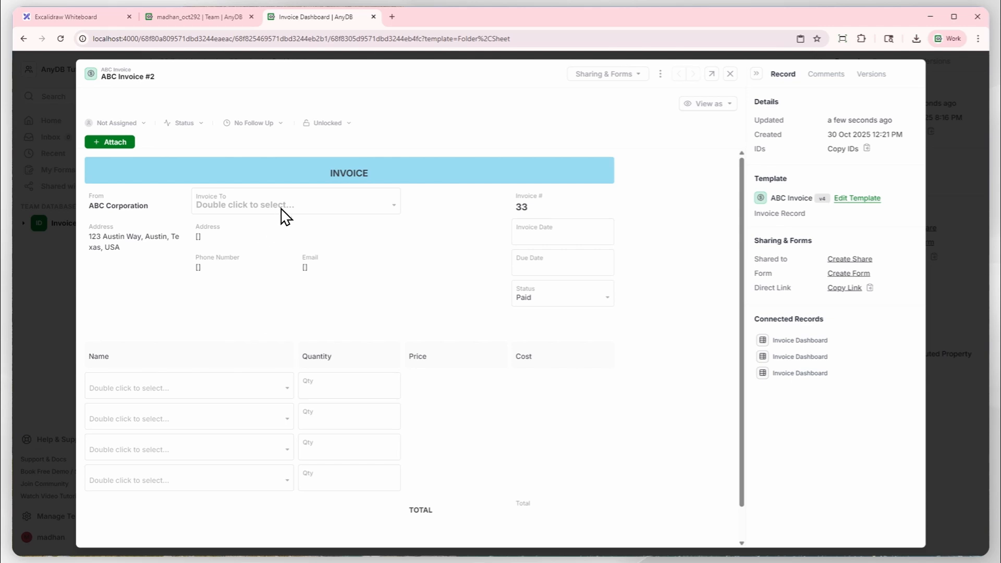
pyautogui.doubleClick(277, 204)
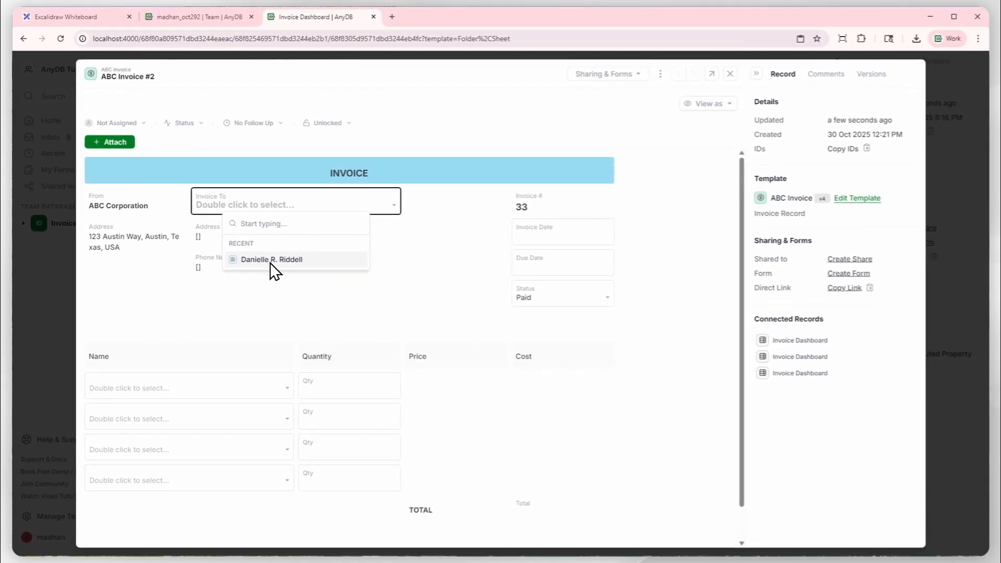
pyautogui.write('John')
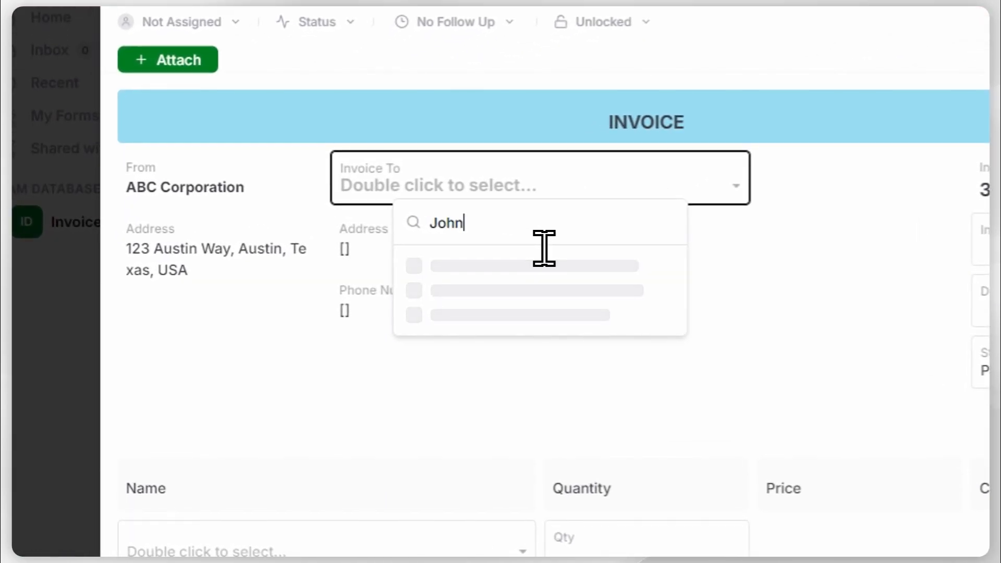
pyautogui.click(488, 265)
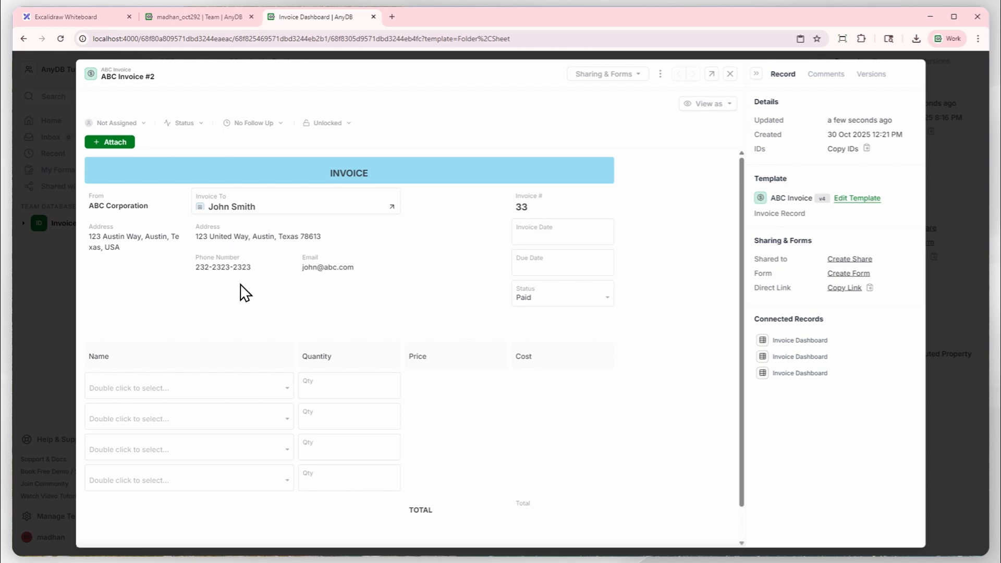
# Fill the first invoice line with the product Driftwood Wall Clock and a quantity of 1.
pyautogui.click(244, 383)
pyautogui.doubleClick(244, 383)
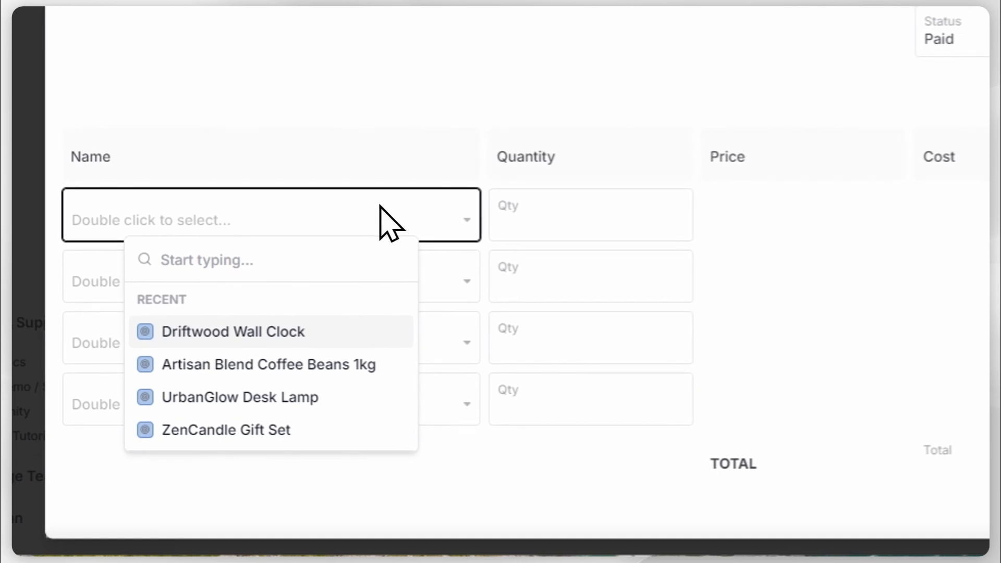
pyautogui.click(255, 332)
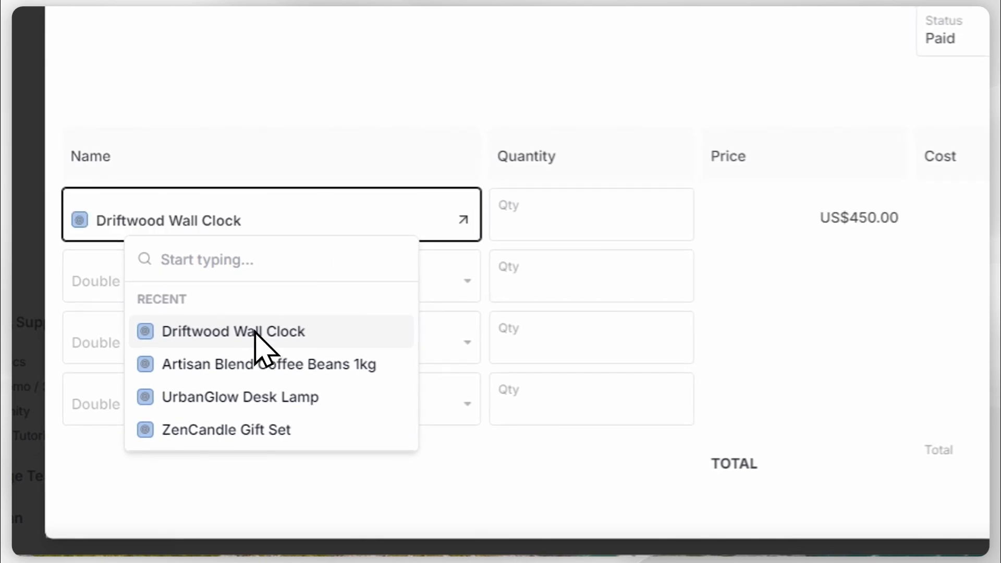
pyautogui.click(592, 230)
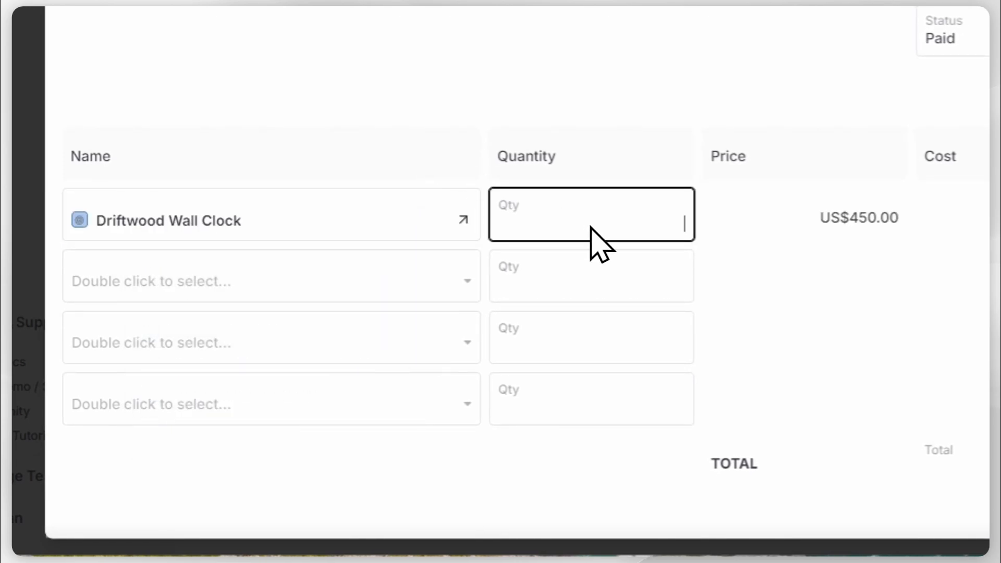
pyautogui.write('1')
# Fill the second invoice line with Artisan Blend Coffee Beans 1kg and a quantity of 1.
pyautogui.doubleClick(401, 284)
pyautogui.click(308, 426)
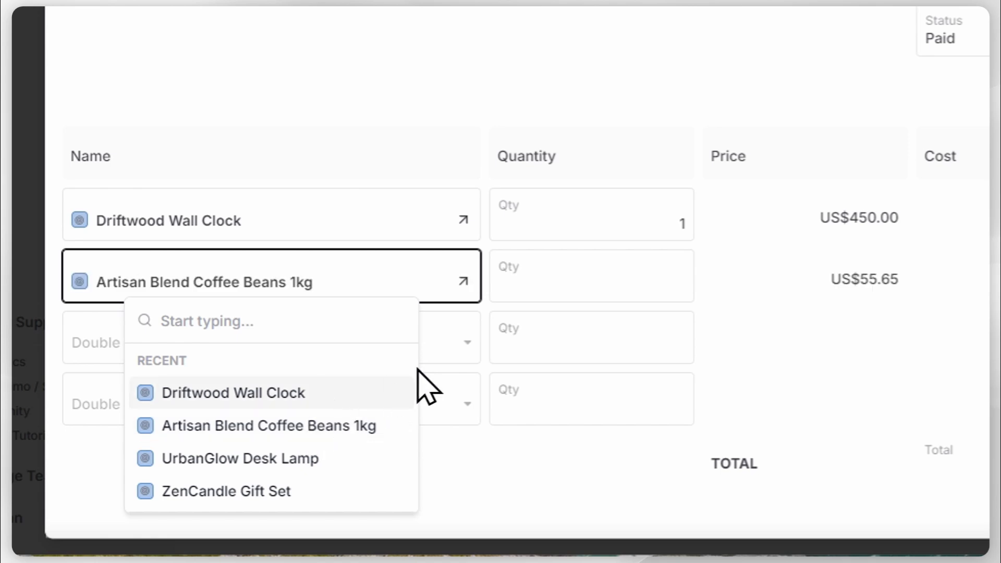
pyautogui.click(634, 291)
pyautogui.write('1')
# Fill the third invoice line with ZenCandle Gift Set and a quantity of 1.
pyautogui.click(355, 353)
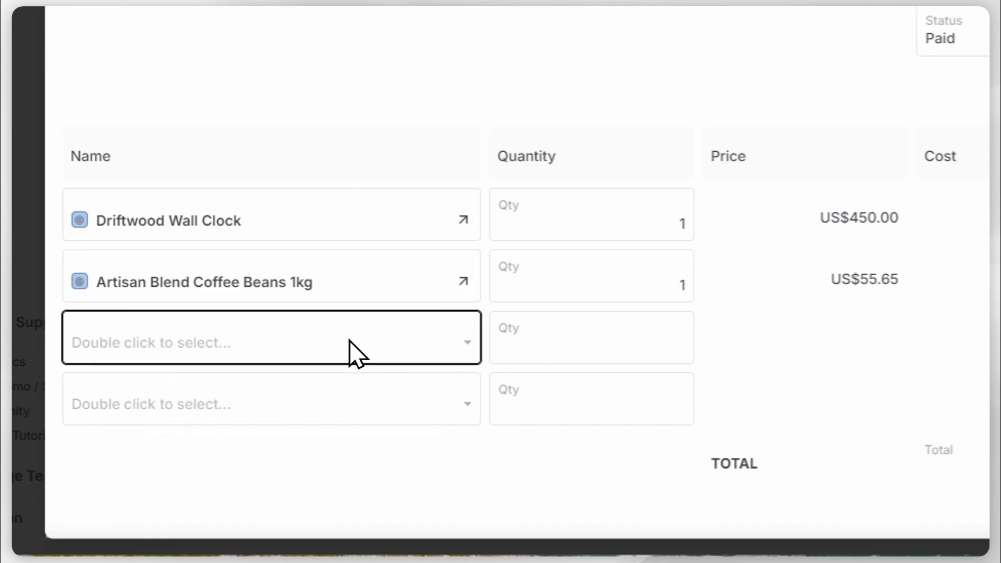
pyautogui.doubleClick(356, 354)
pyautogui.click(315, 302)
pyautogui.click(571, 341)
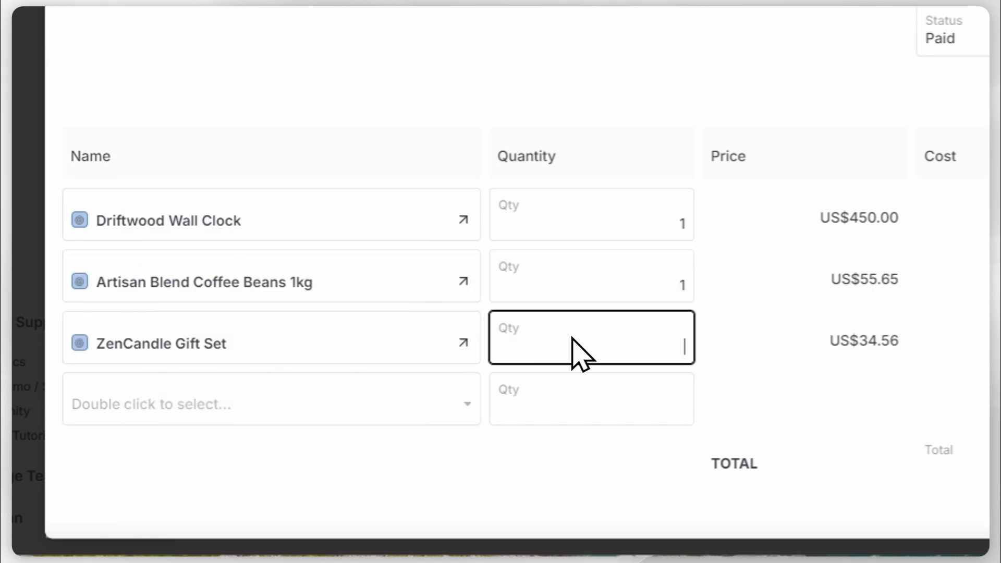
pyautogui.write('1')
# Fill the fourth invoice line with UrbanGlow Desk Lamp and a quantity of 1.
pyautogui.doubleClick(392, 411)
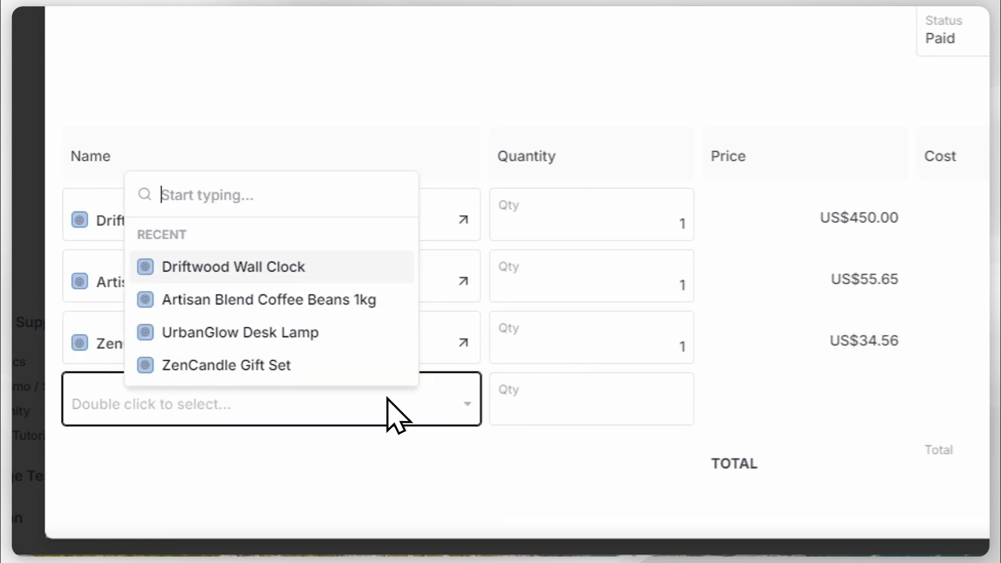
pyautogui.click(279, 332)
pyautogui.click(592, 398)
pyautogui.write('1')
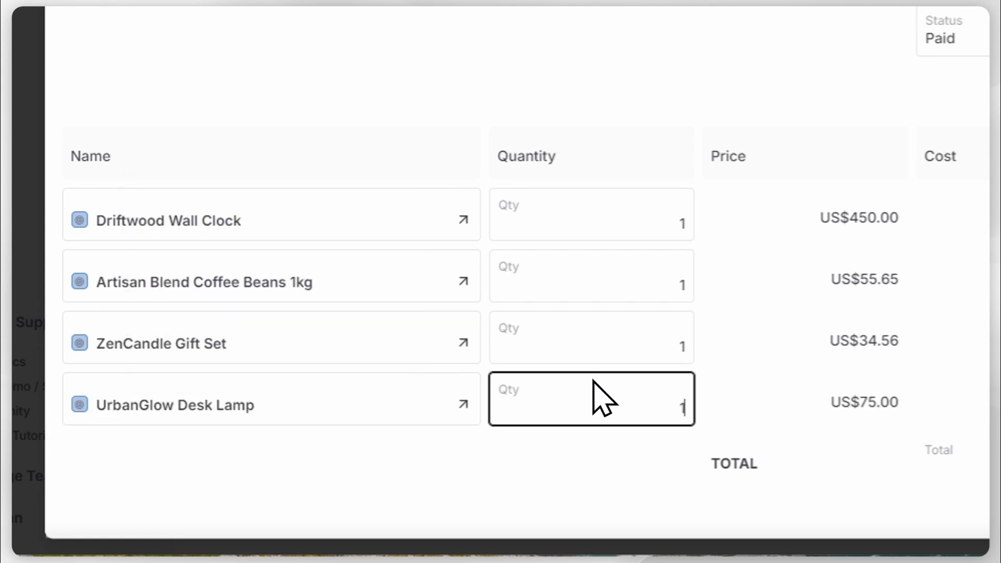
pyautogui.click(732, 360)
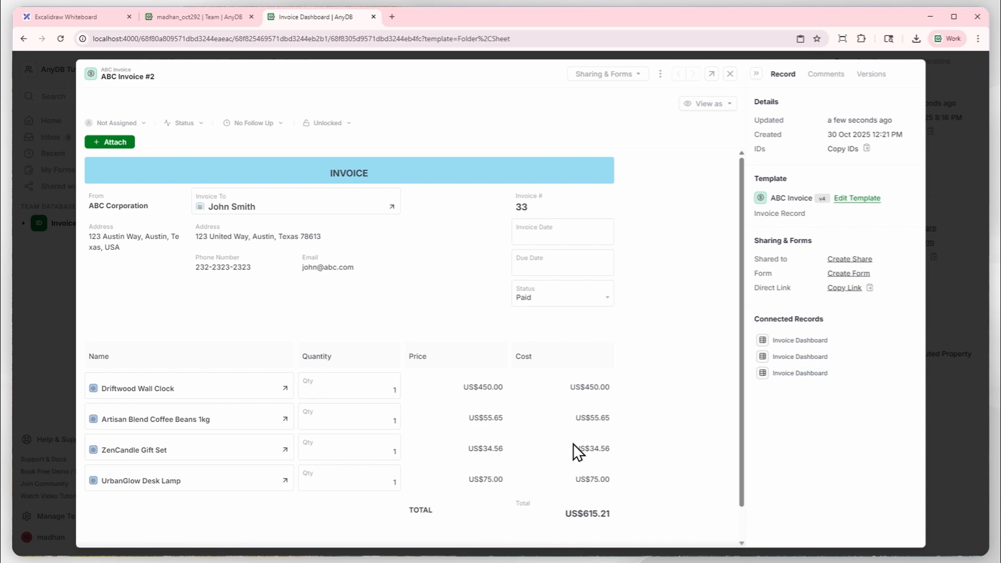
# Set the Invoice Date to today, Oct 30, 2025, and the Due Date to Nov 21, 2025.
pyautogui.scroll(-1, 637, 468)
pyautogui.scroll(1, 637, 467)
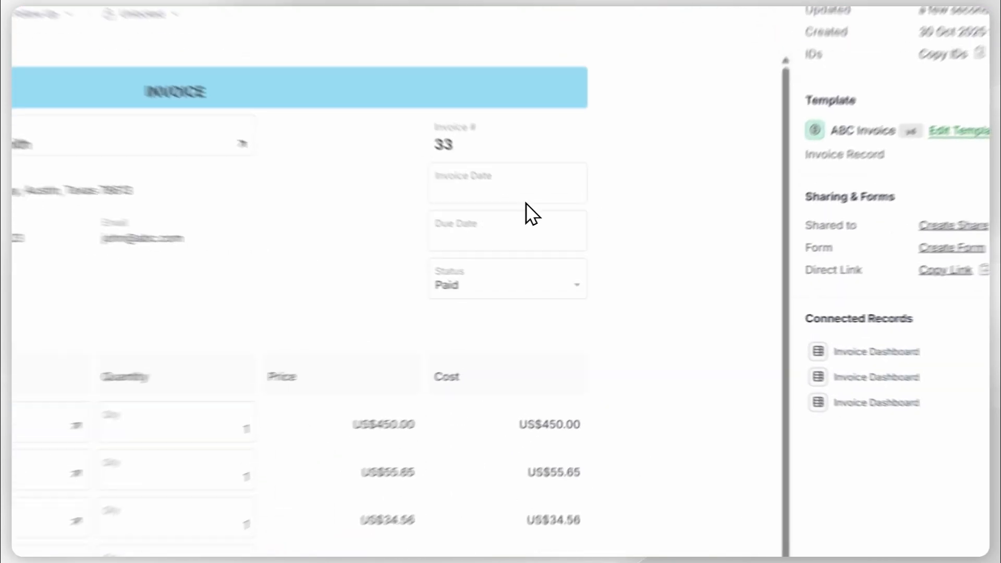
pyautogui.click(584, 239)
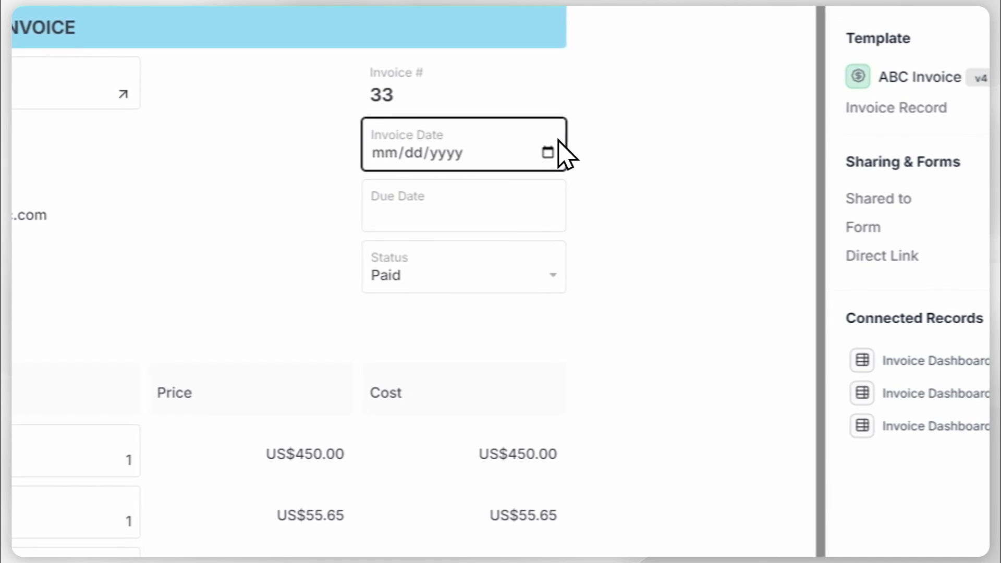
pyautogui.click(549, 155)
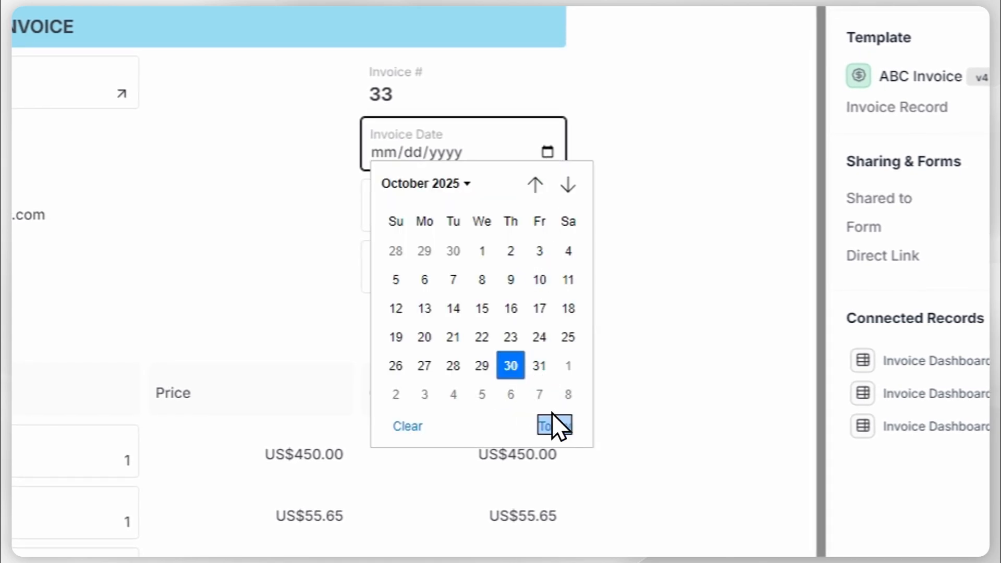
pyautogui.click(555, 426)
pyautogui.click(506, 221)
pyautogui.click(490, 164)
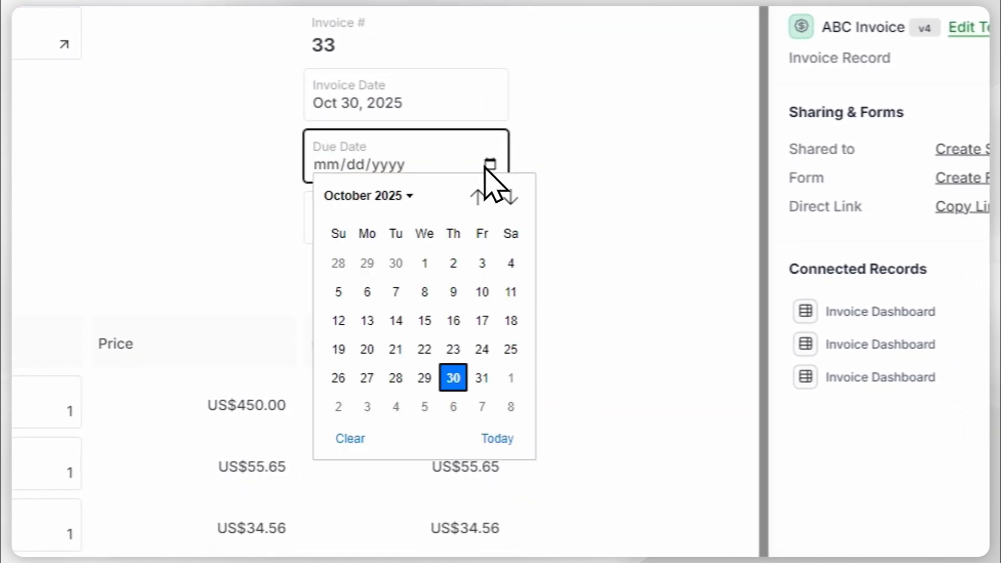
pyautogui.click(510, 197)
pyautogui.click(481, 350)
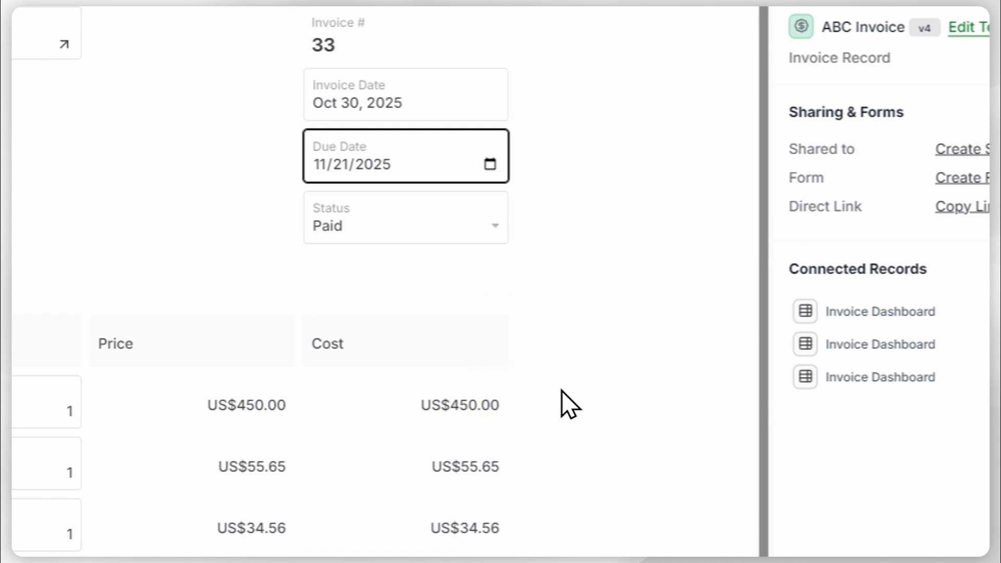
# Set the invoice's Status to Unpaid and close the record to return to the Invoice Dashboard.
pyautogui.click(449, 231)
pyautogui.click(403, 310)
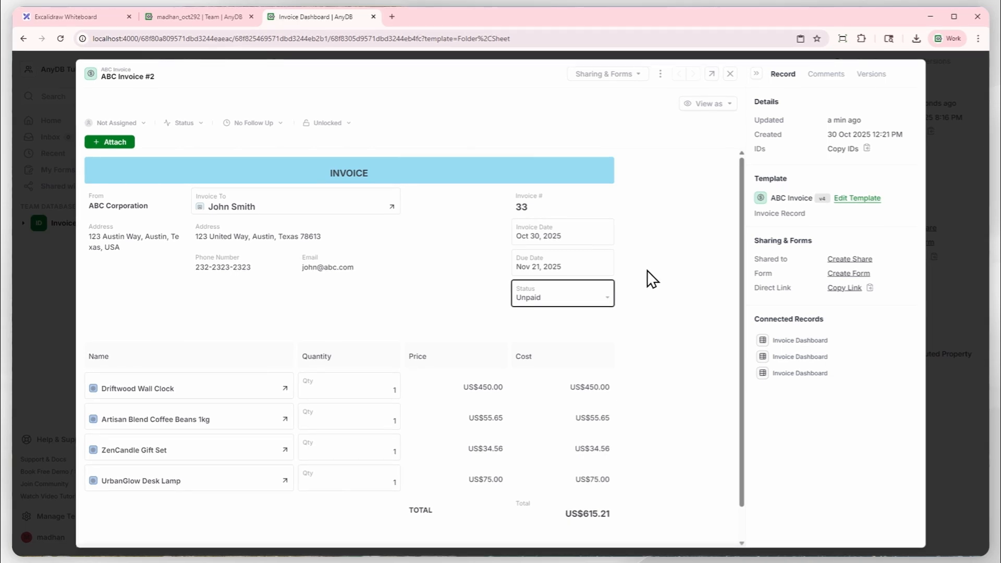
pyautogui.click(731, 79)
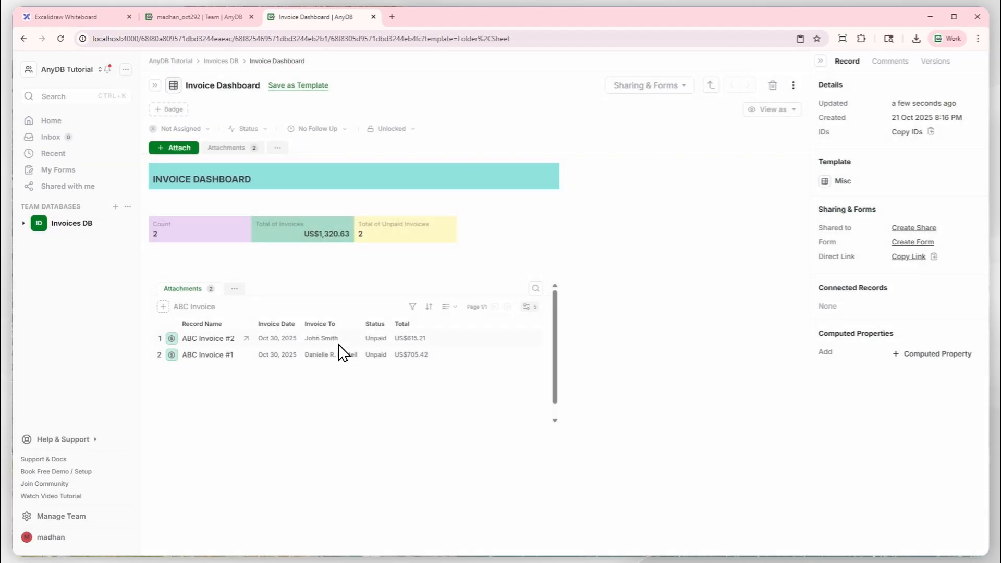